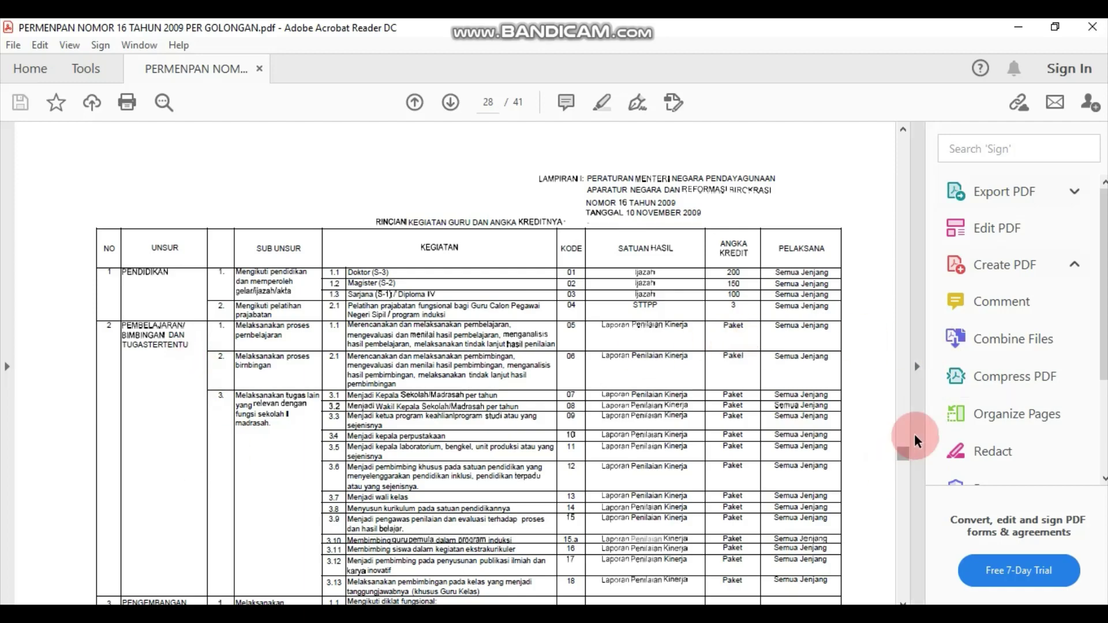
pyautogui.moveTo(907, 449); pyautogui.dragTo(289, 581)
pyautogui.click(233, 491)
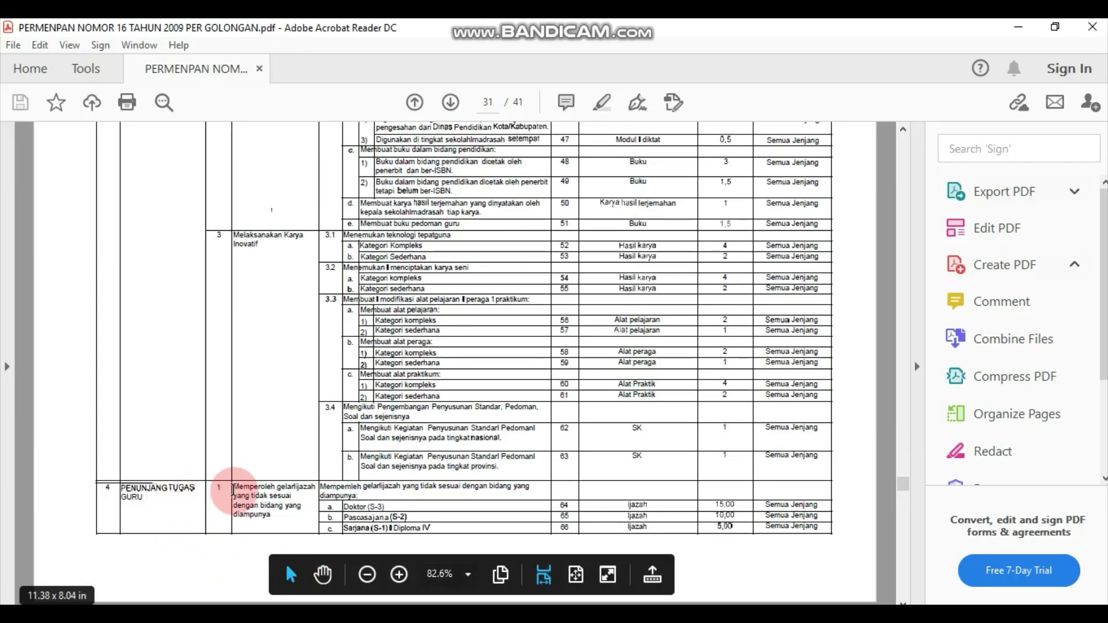
pyautogui.click(186, 509)
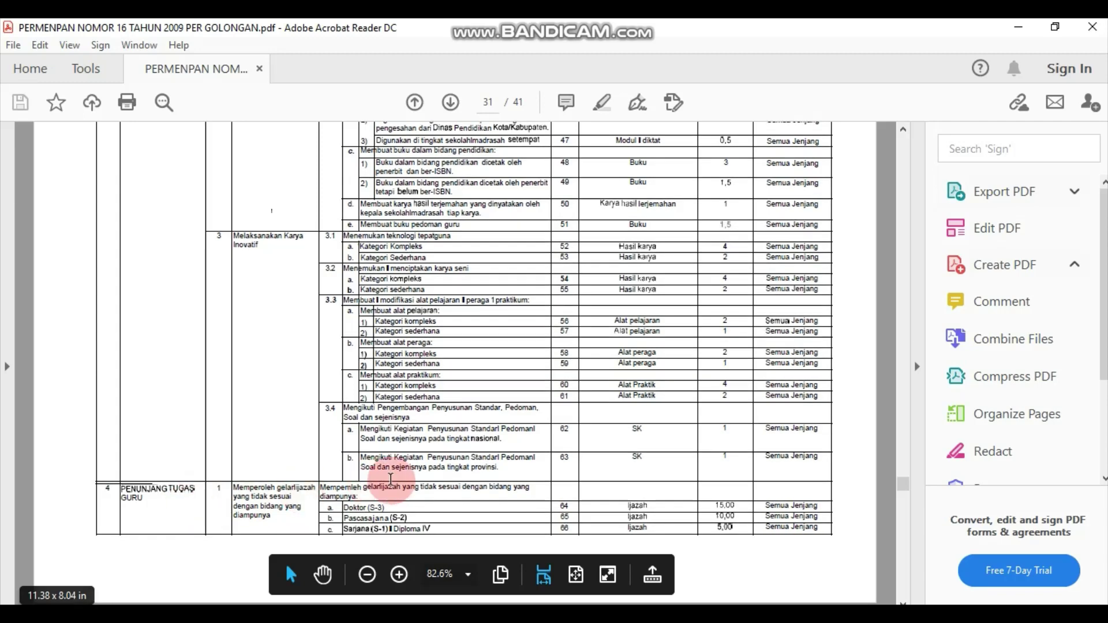
pyautogui.moveTo(903, 485); pyautogui.dragTo(902, 458)
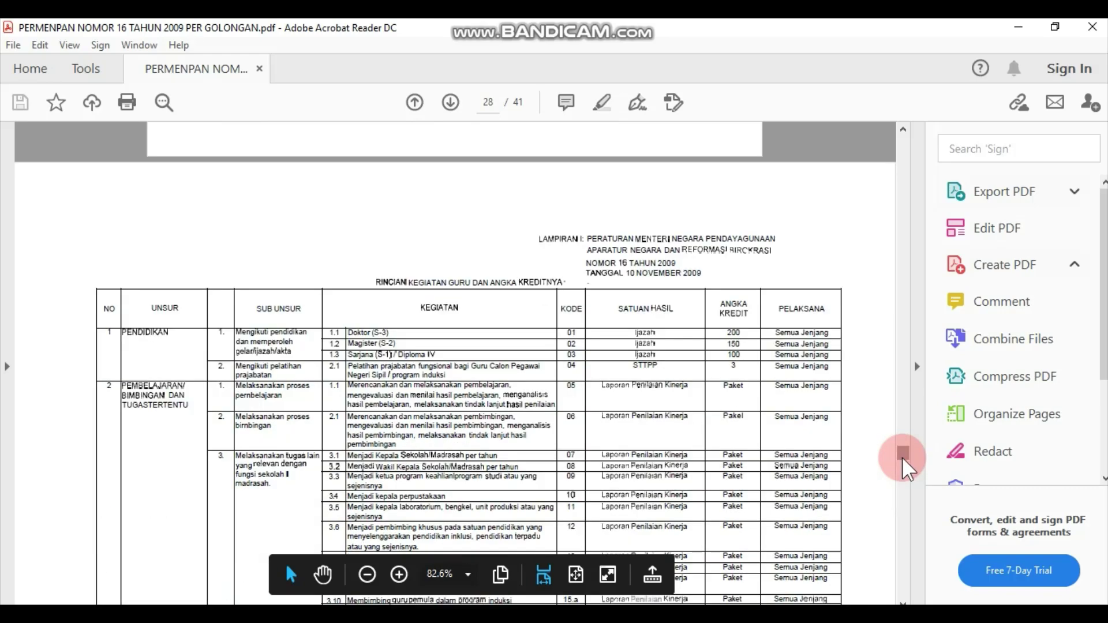
pyautogui.click(199, 404)
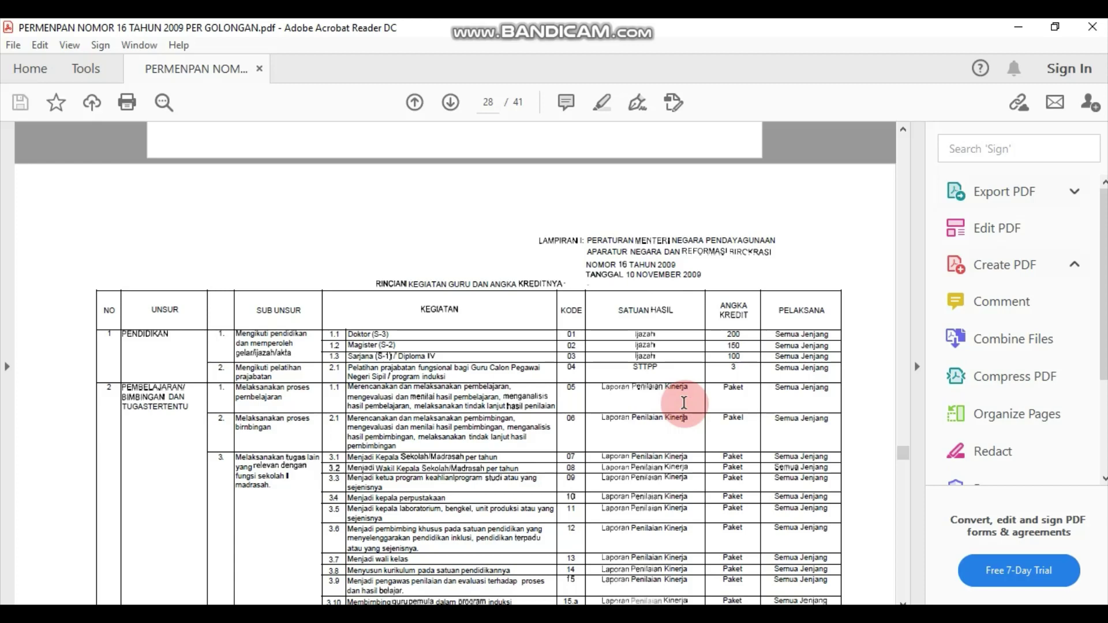
pyautogui.scroll(1, 684, 397)
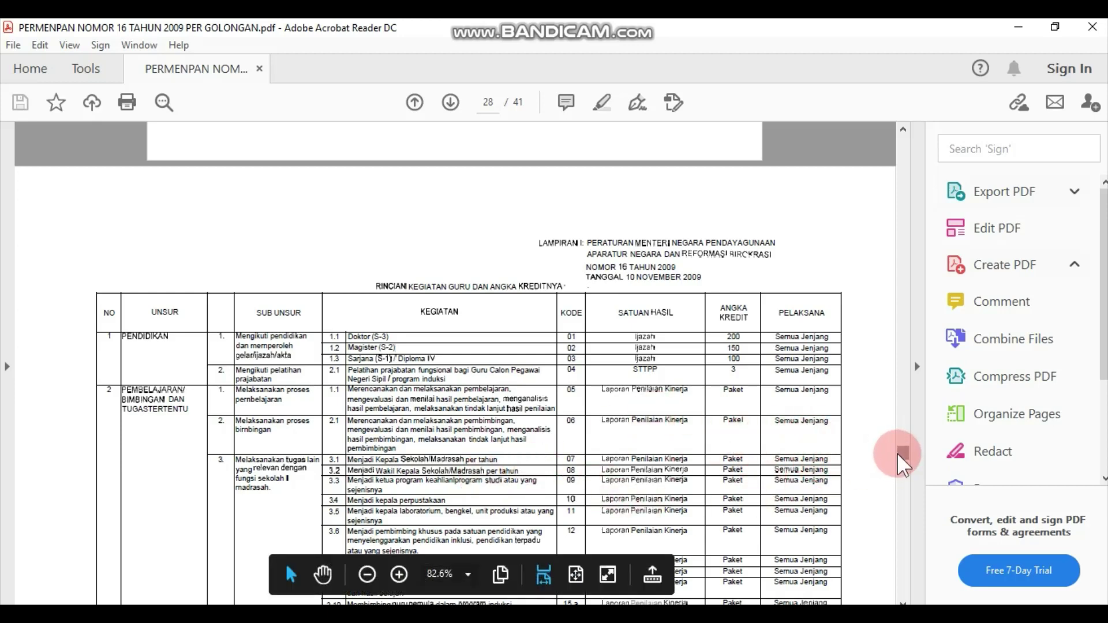
pyautogui.moveTo(898, 454); pyautogui.dragTo(897, 455)
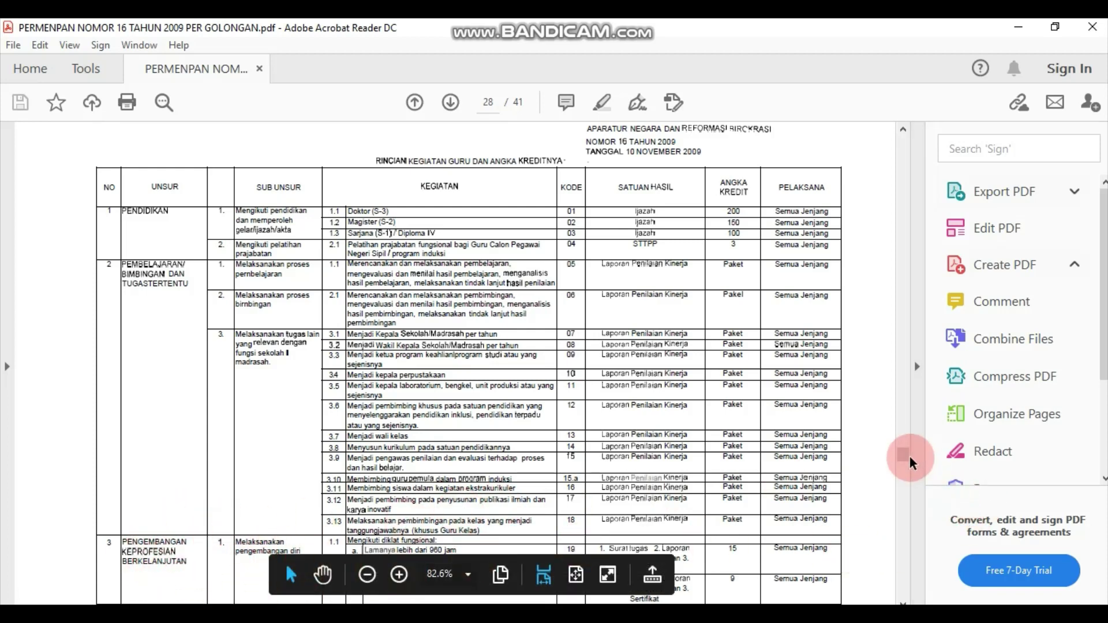
pyautogui.moveTo(907, 455); pyautogui.dragTo(907, 455)
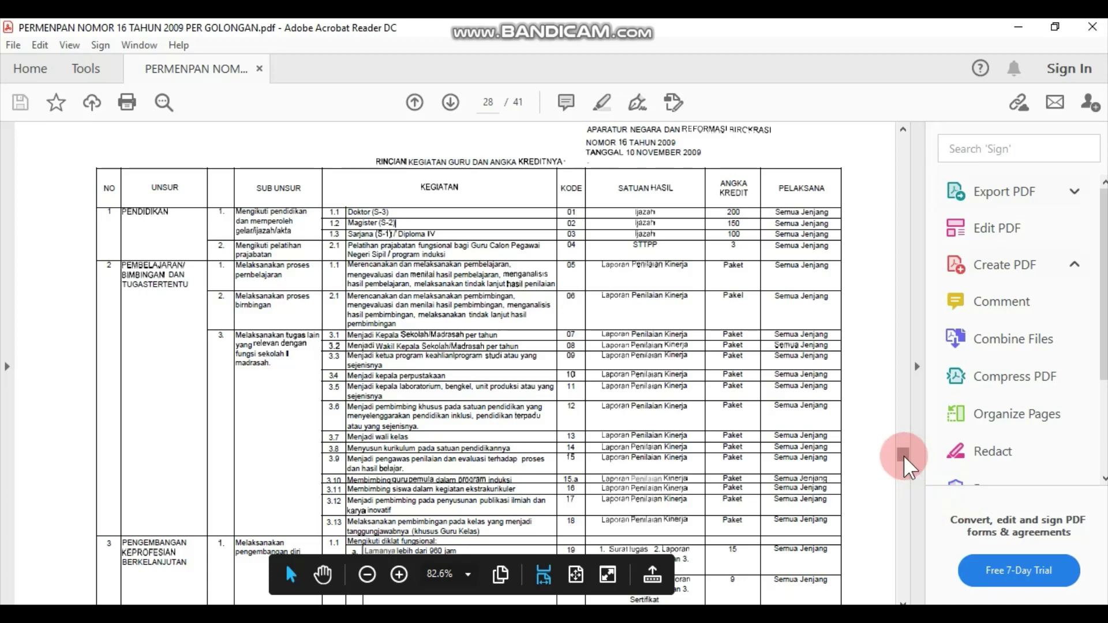
pyautogui.moveTo(904, 456); pyautogui.dragTo(903, 460)
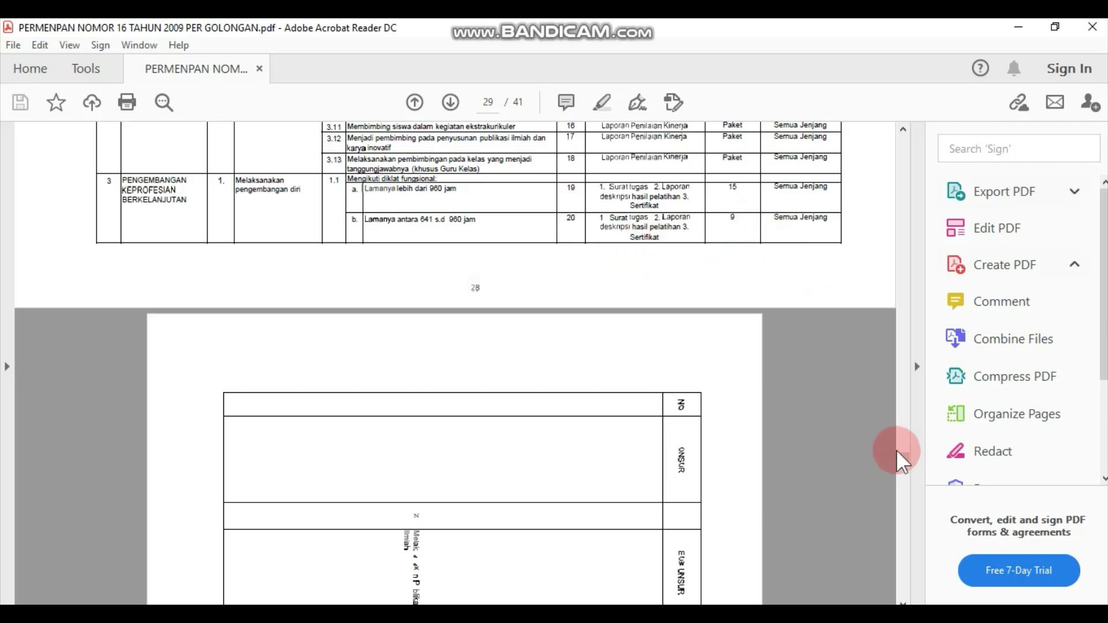
pyautogui.moveTo(904, 461)
pyautogui.mouseDown()
pyautogui.moveTo(904, 441)
pyautogui.moveTo(904, 455)
pyautogui.mouseUp()
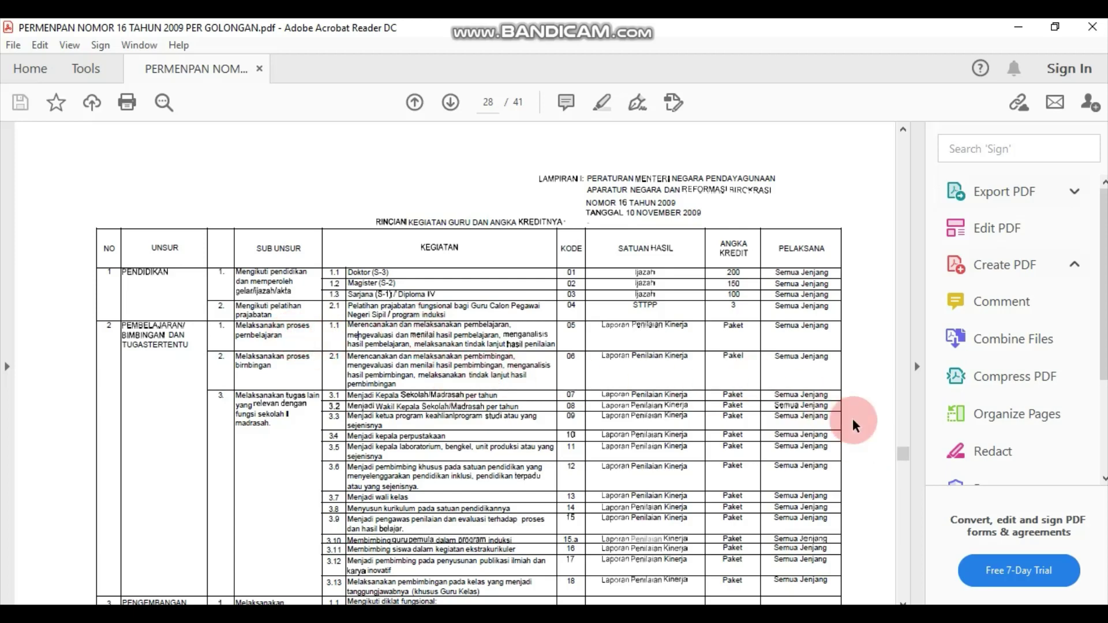
pyautogui.moveTo(907, 458); pyautogui.dragTo(910, 460)
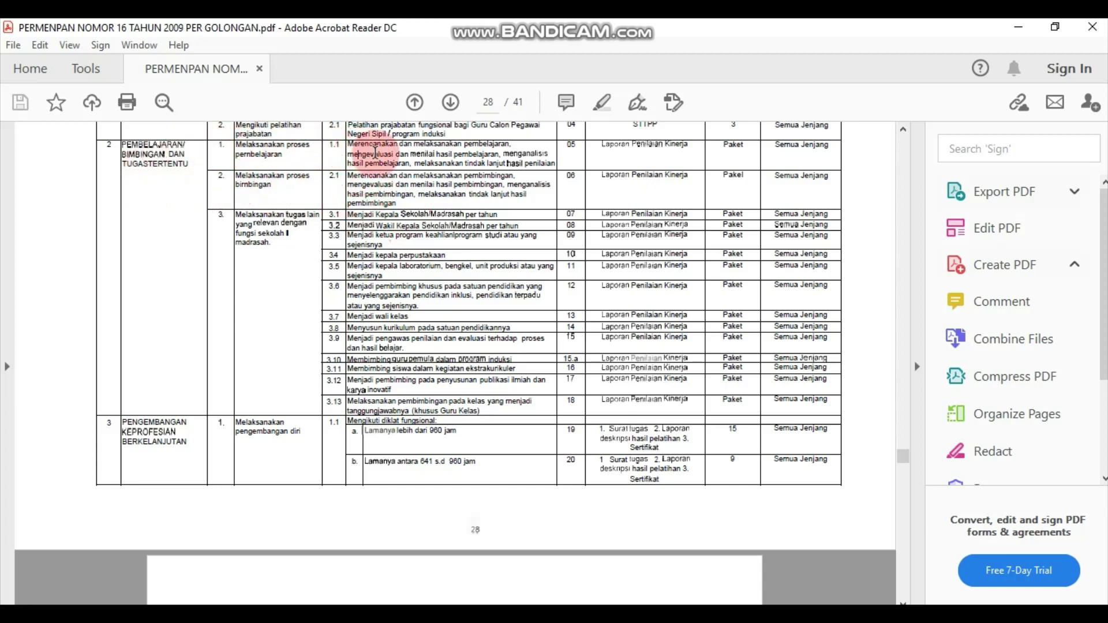
pyautogui.click(376, 153)
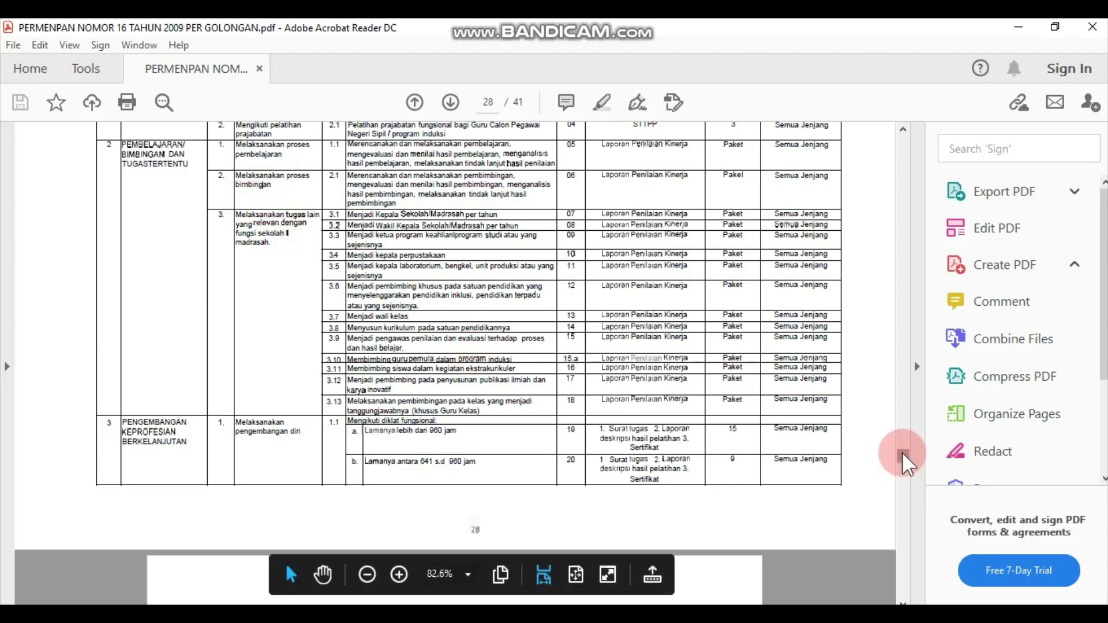
pyautogui.moveTo(903, 454); pyautogui.dragTo(904, 448)
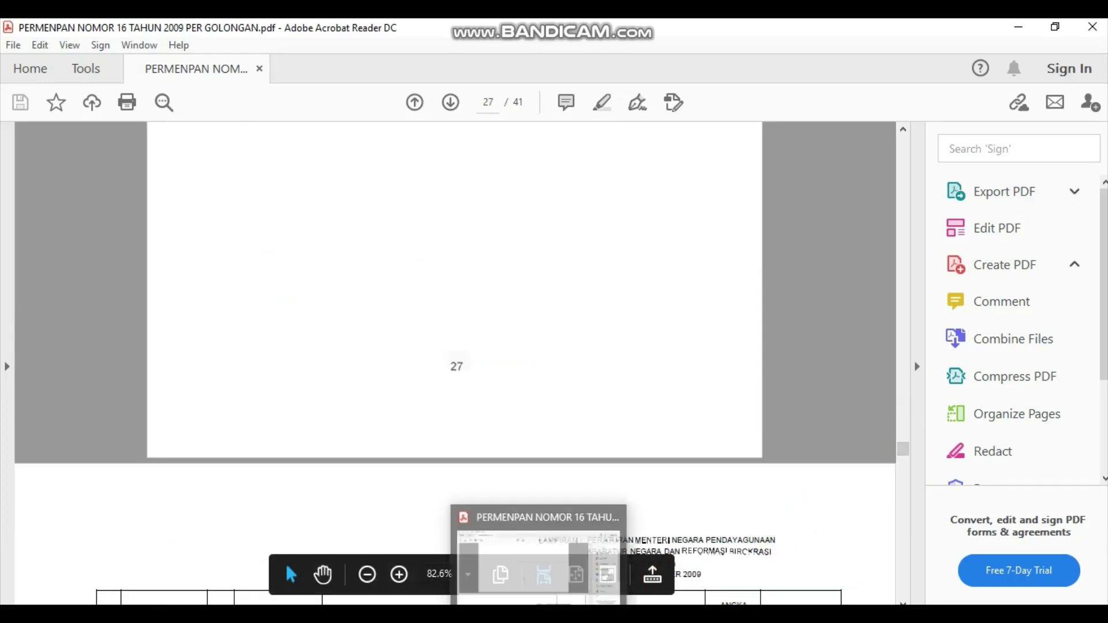
# Maximize the tabel e kin workbook and select cell C8 of the TARGET SKP table.
pyautogui.moveTo(577, 615)
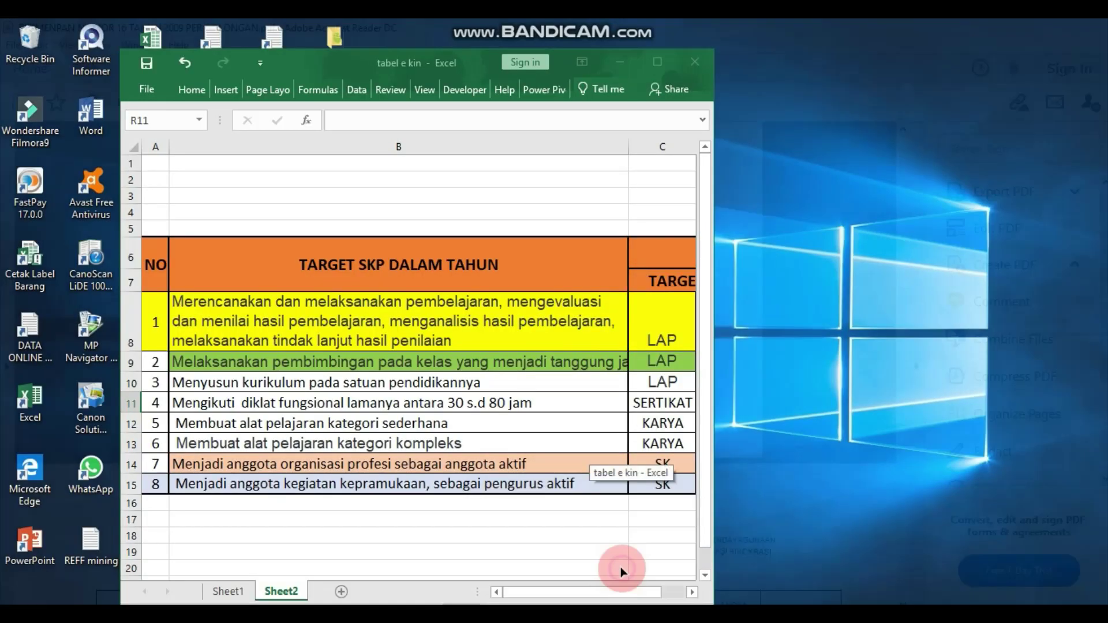
pyautogui.click(621, 568)
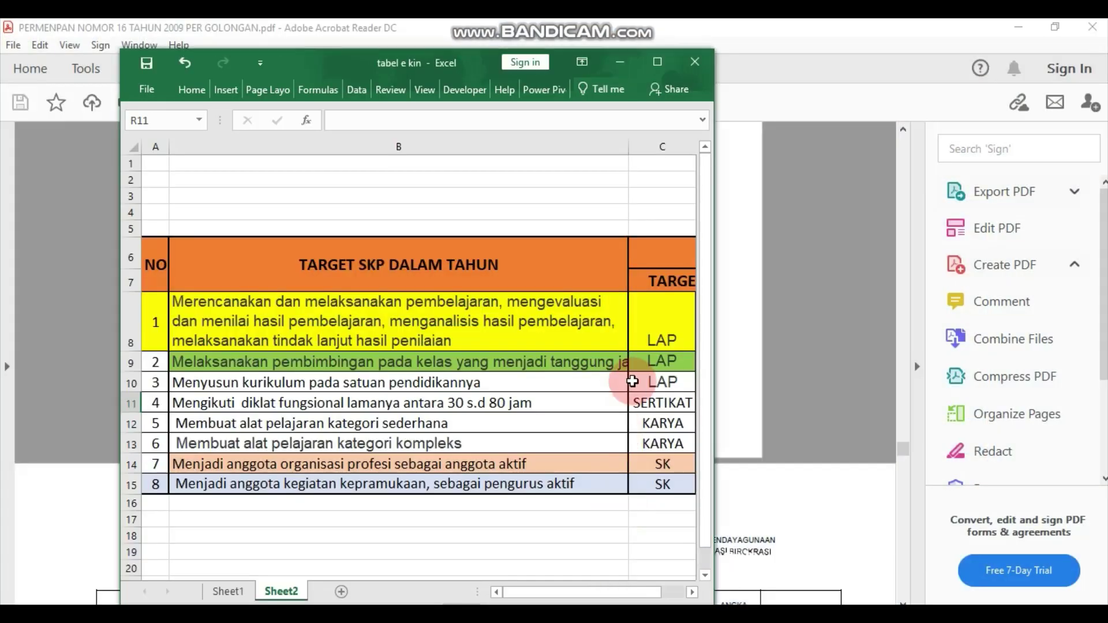
pyautogui.click(657, 61)
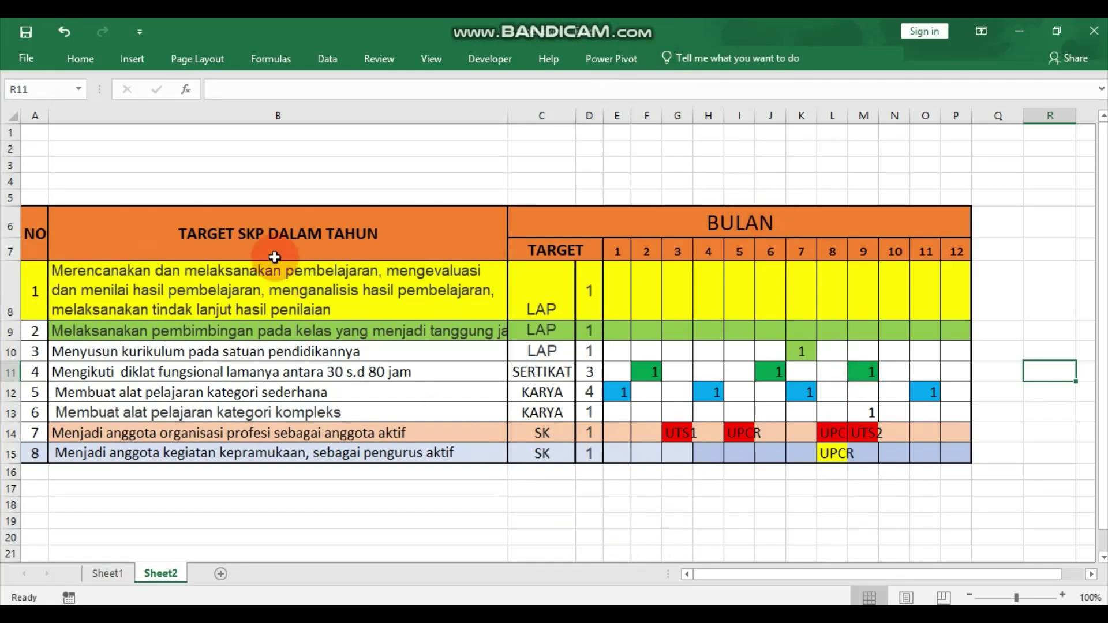
pyautogui.hscroll(5, 578, 346)
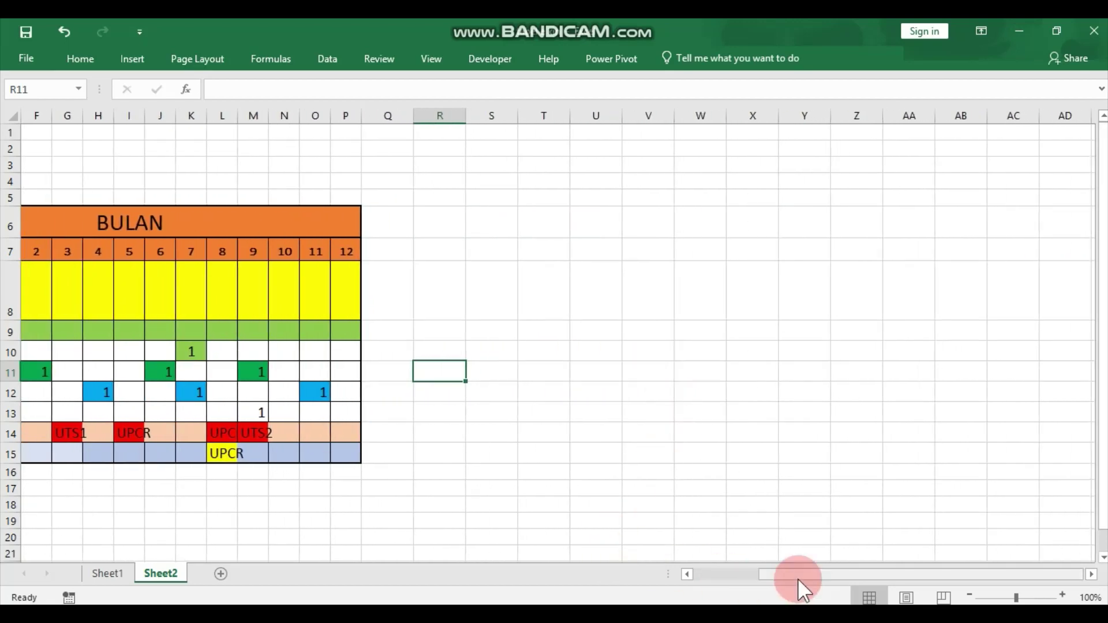
pyautogui.moveTo(799, 579); pyautogui.dragTo(740, 582)
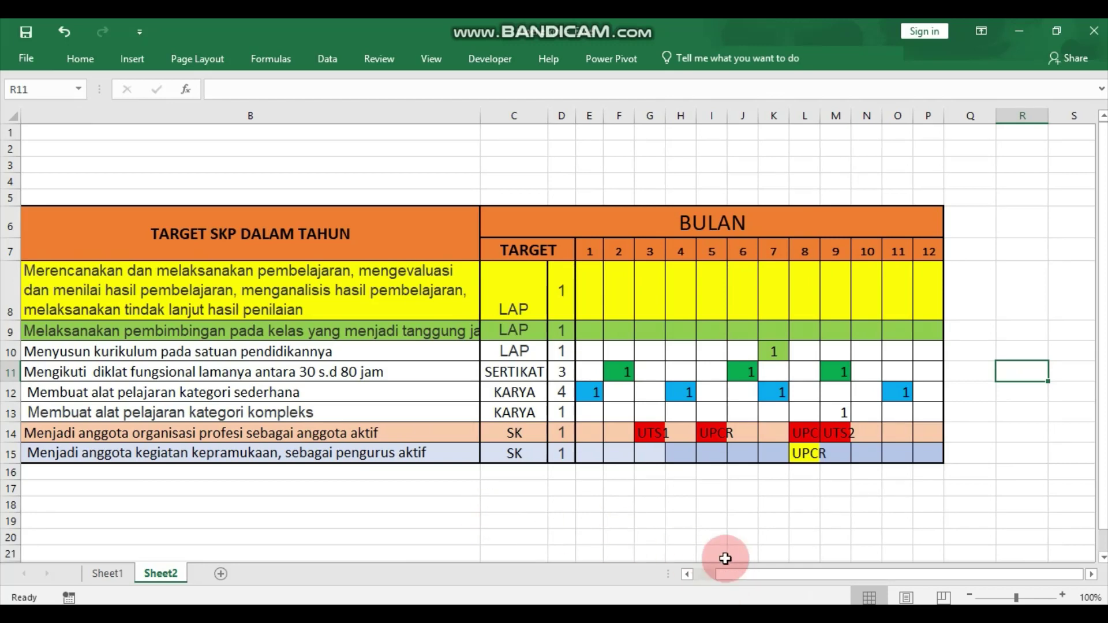
pyautogui.moveTo(740, 574); pyautogui.dragTo(726, 573)
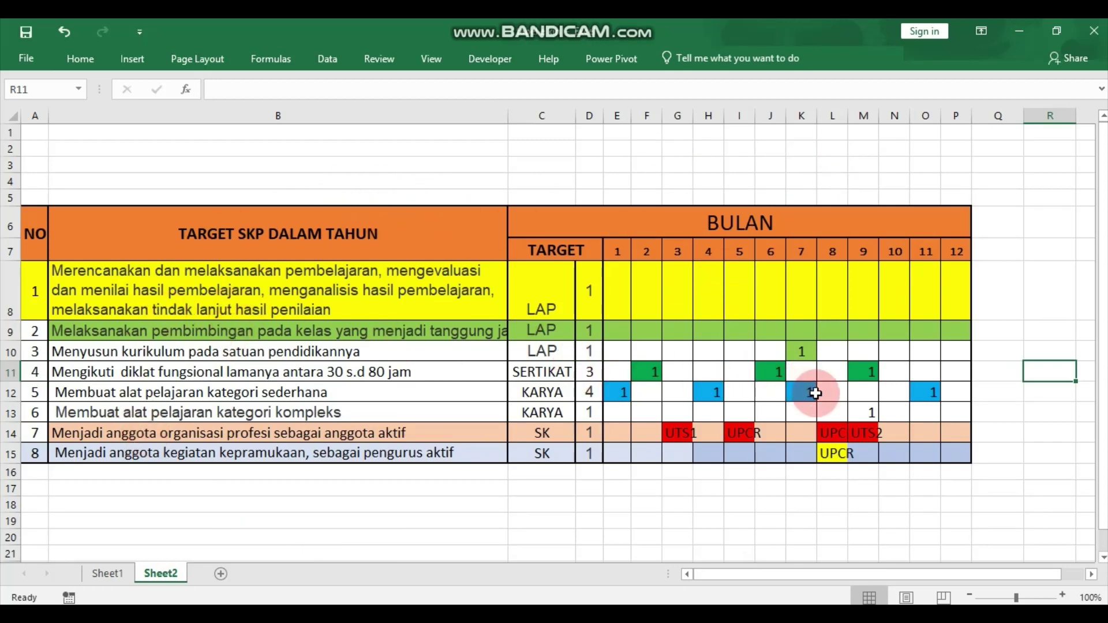
pyautogui.click(539, 300)
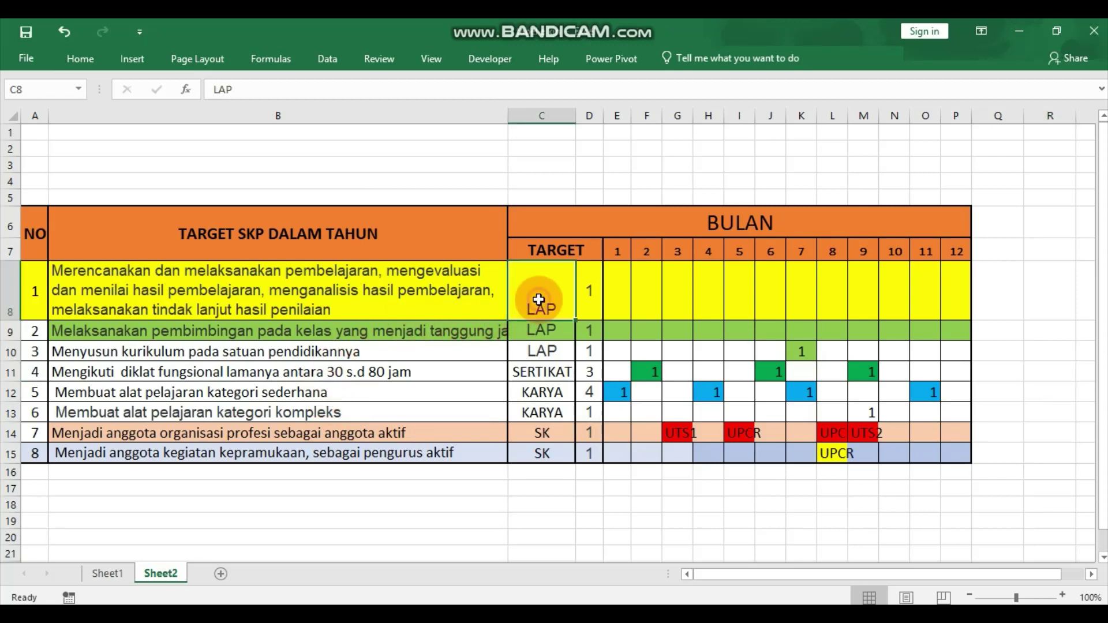
# Vertically centre the LAP target in cell C8, then select quantity cell D8.
pyautogui.click(78, 61)
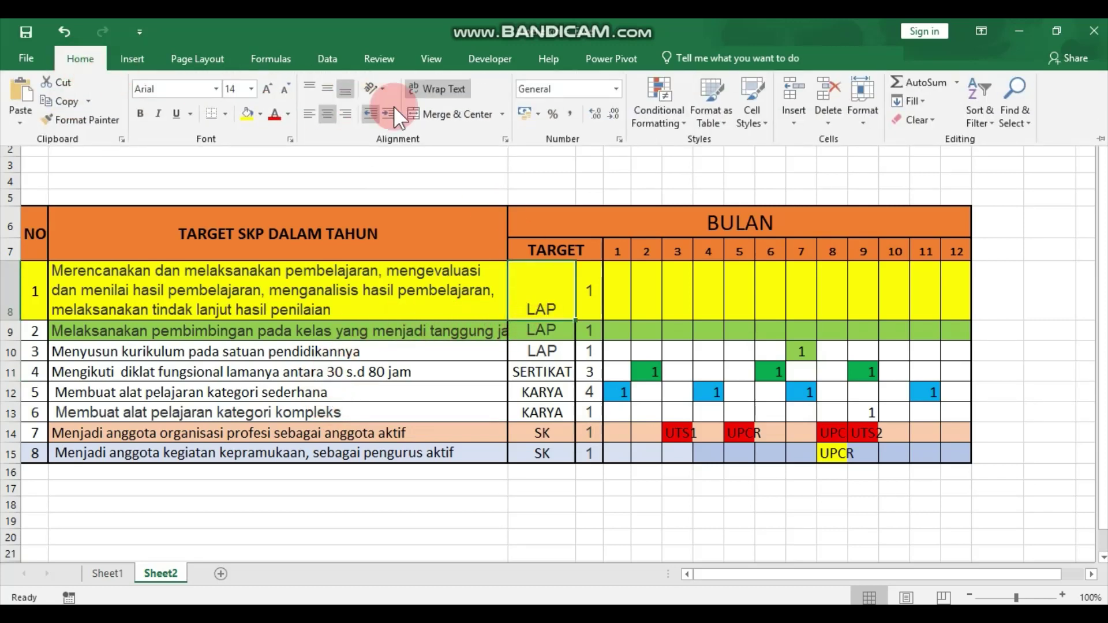
pyautogui.click(324, 87)
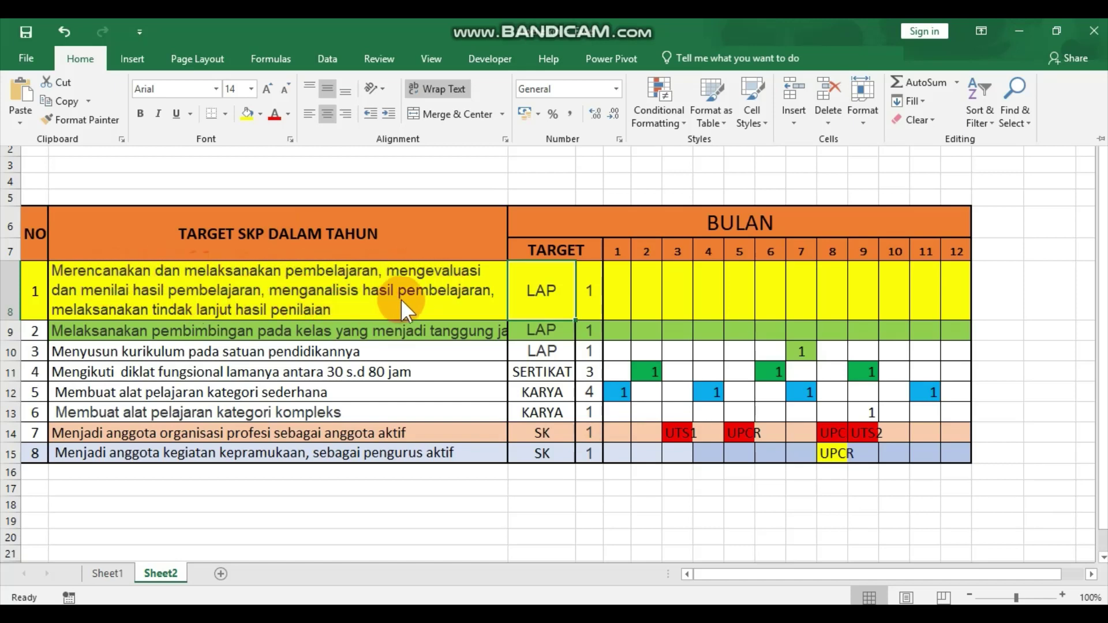
pyautogui.press('Escape')
pyautogui.click(589, 301)
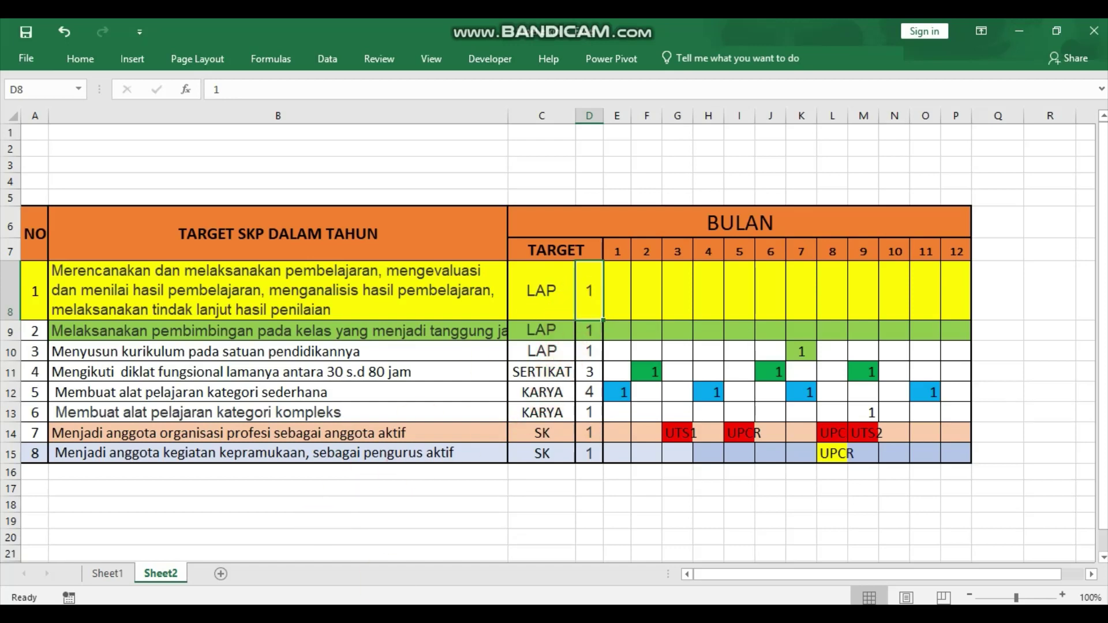
# Check the other SKP workbook, minimize it, and show the scanned SKP form in Photos.
pyautogui.moveTo(578, 618)
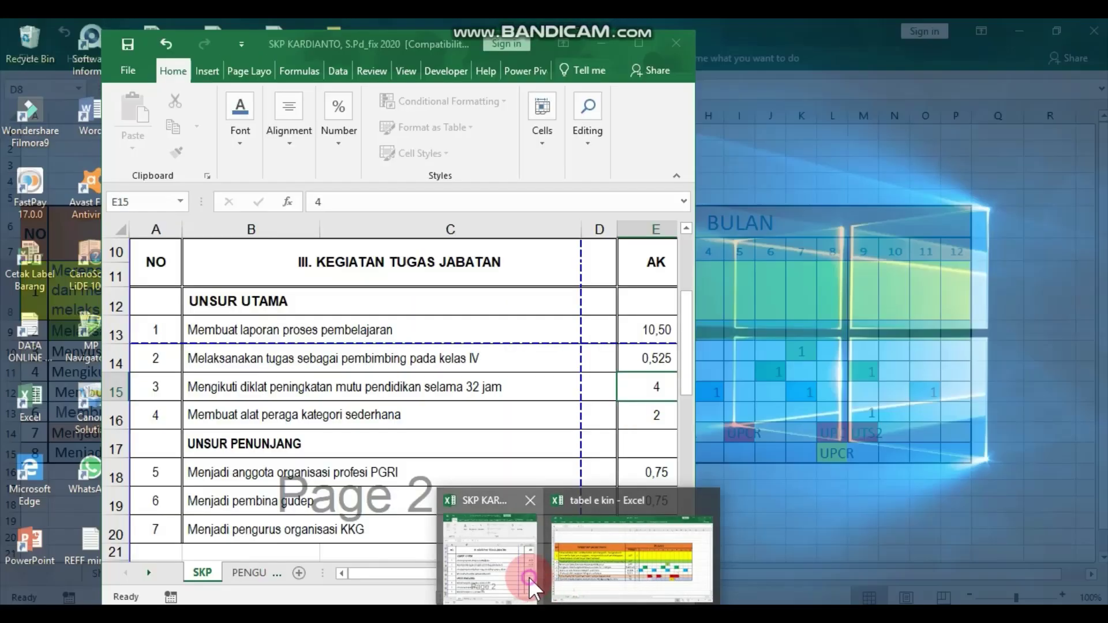
pyautogui.click(529, 577)
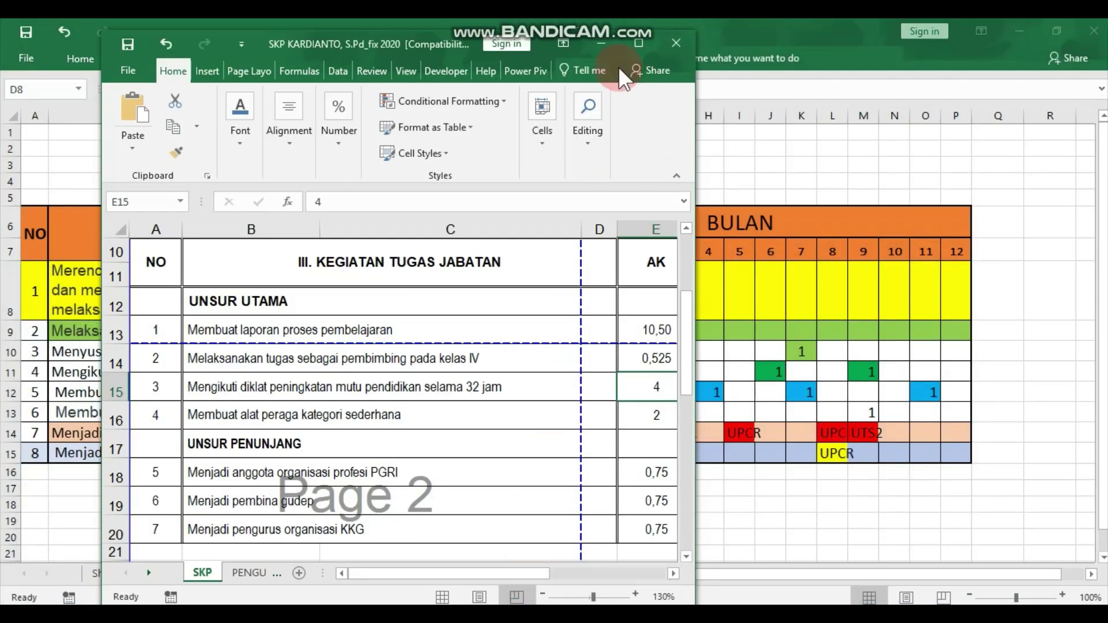
pyautogui.click(601, 42)
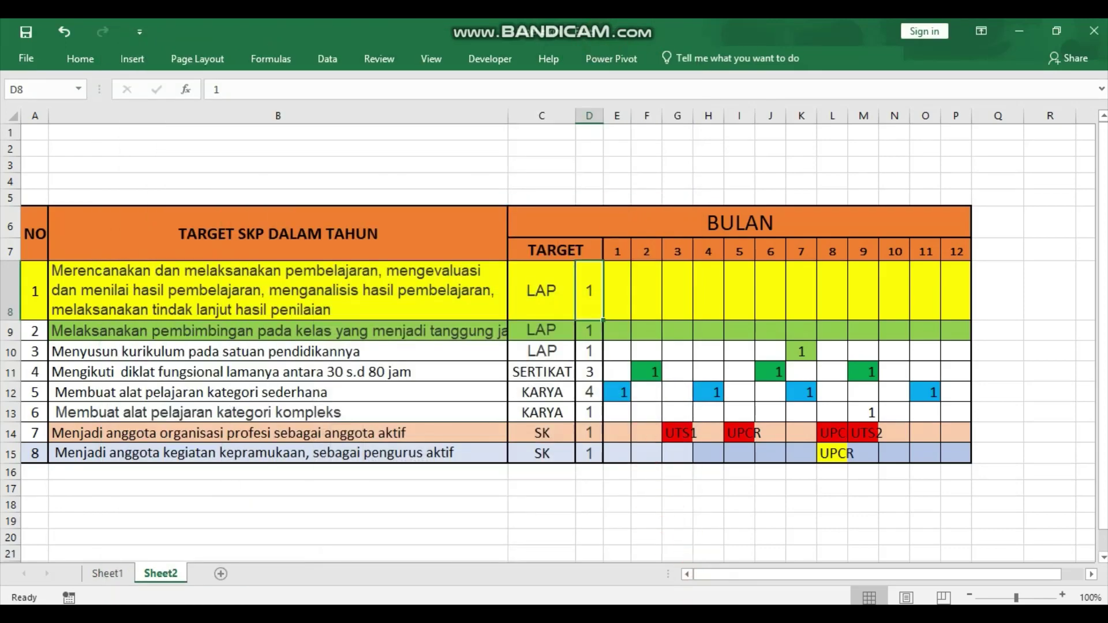
pyautogui.click(1020, 31)
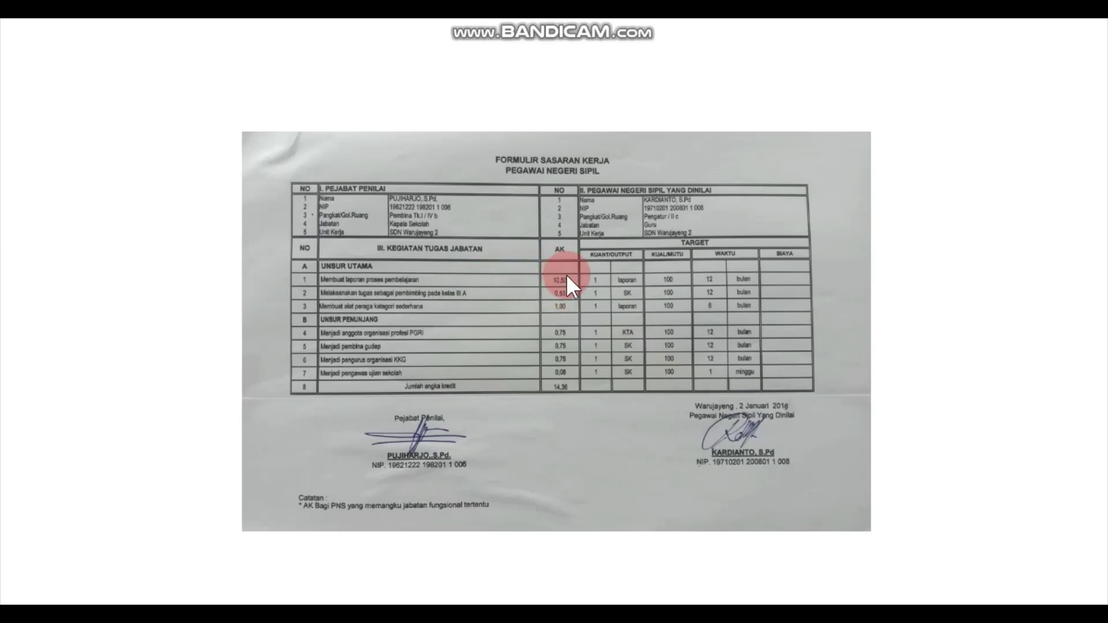
# Minimize the scanned SKP form in Photos to return to Excel.
pyautogui.moveTo(996, 21)
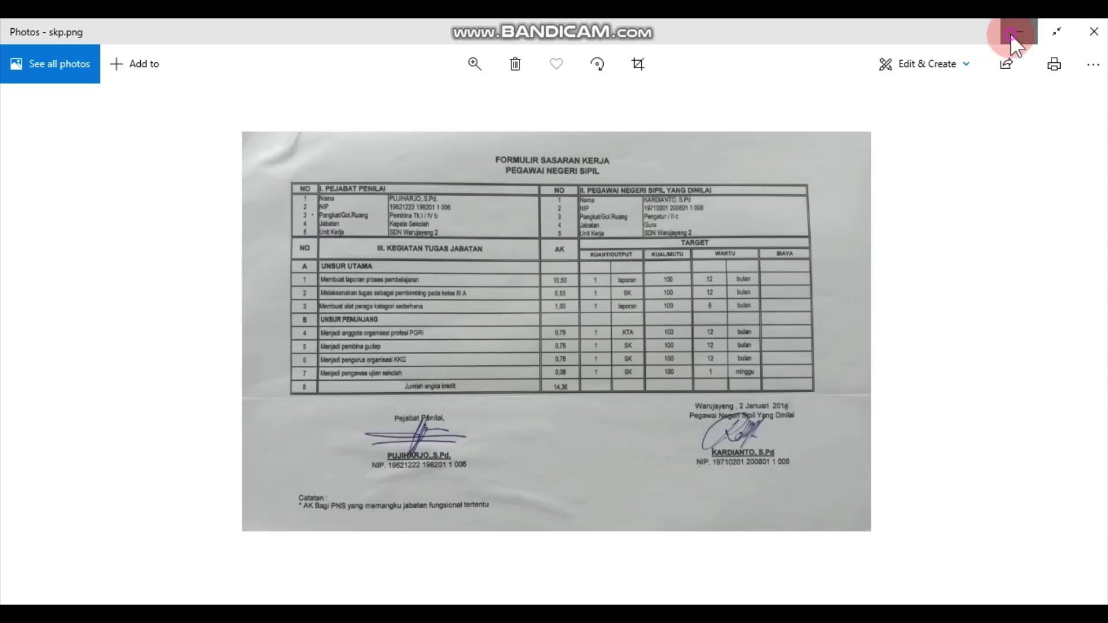
pyautogui.click(1010, 33)
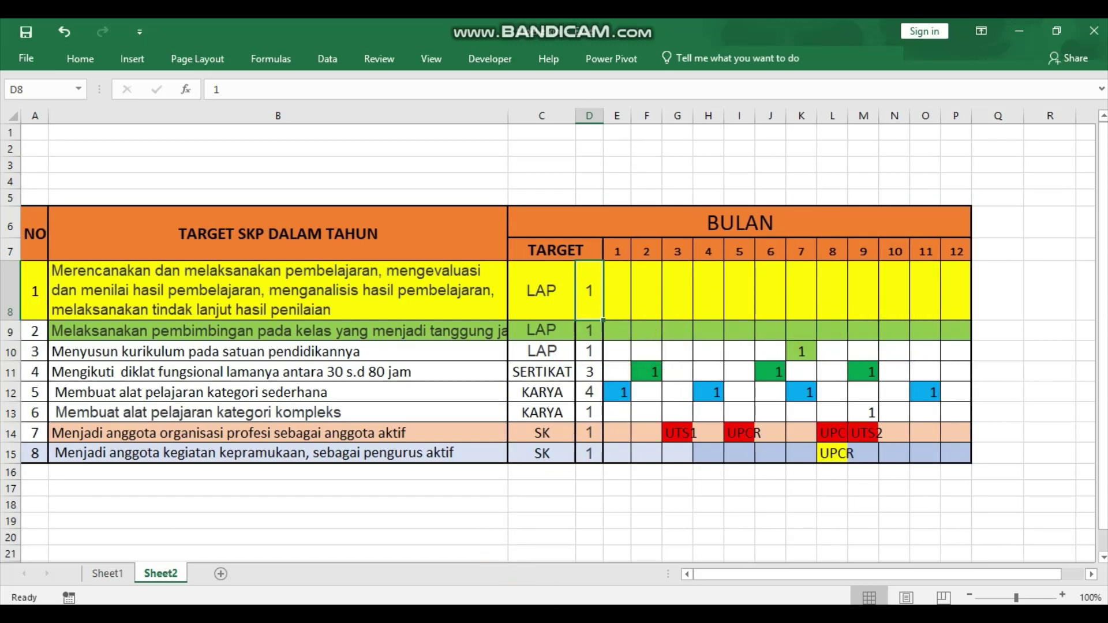
# Switch from the Excel SKP table to the scanned form with Alt+Tab.
pyautogui.hotkey('alt', 'Tab')
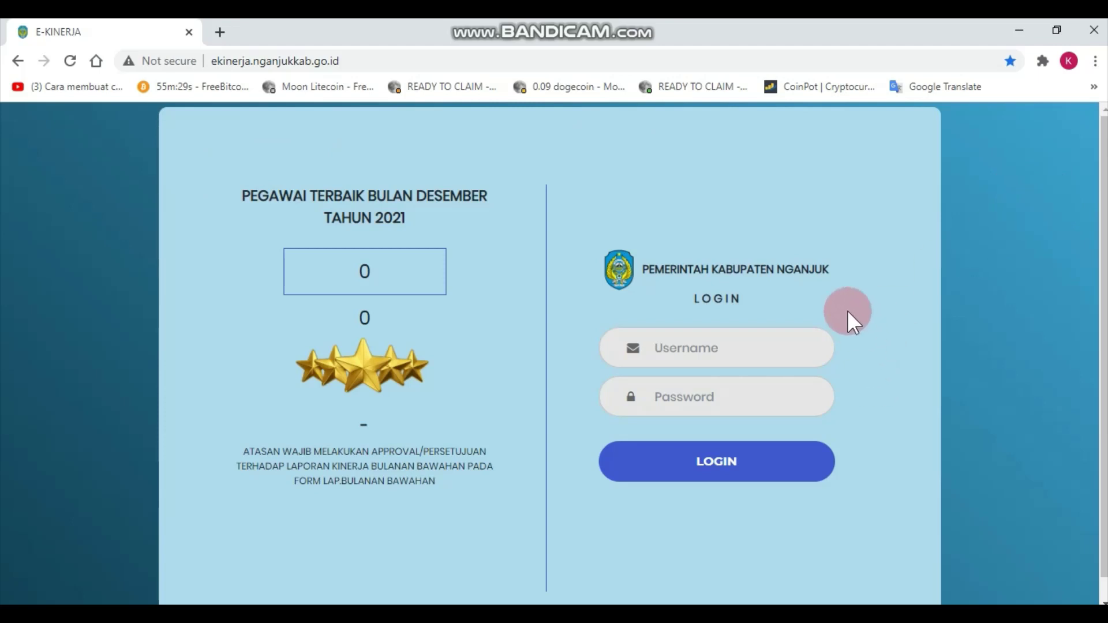
# Enter the employee's NIP as the login user ID.
pyautogui.moveTo(347, 61)
pyautogui.mouseDown()
pyautogui.moveTo(206, 67)
pyautogui.moveTo(350, 61)
pyautogui.mouseUp()
pyautogui.click(350, 61)
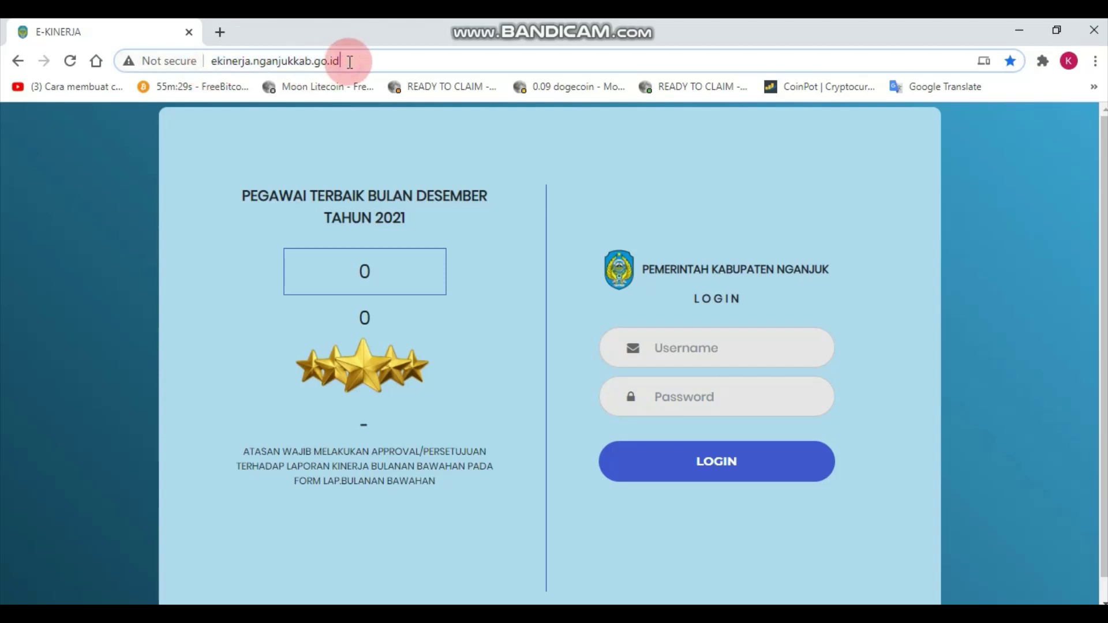
pyautogui.click(674, 346)
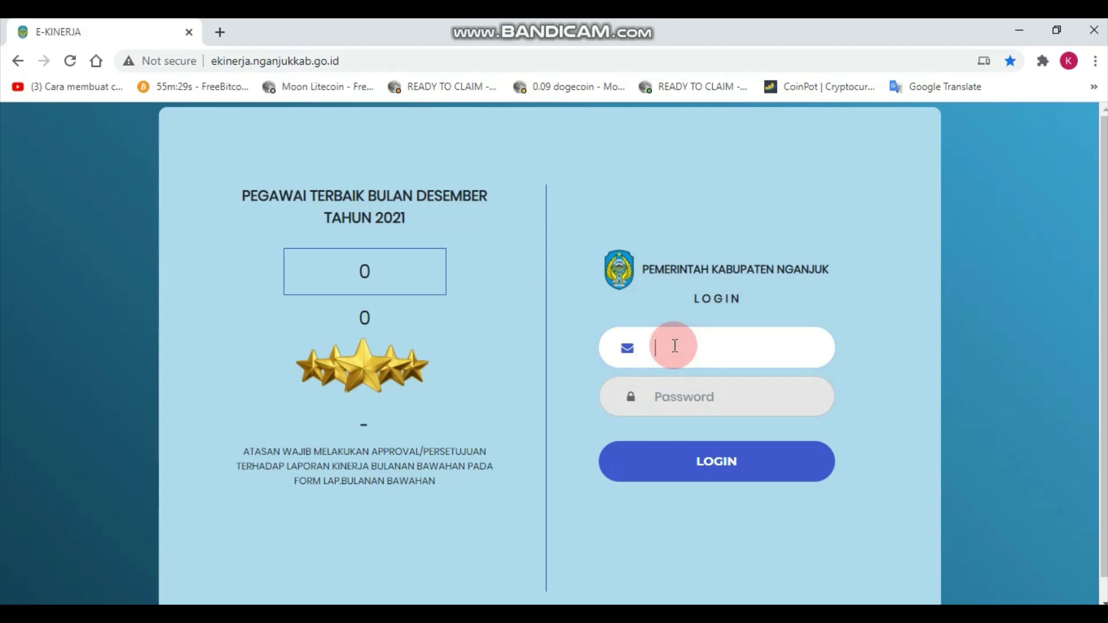
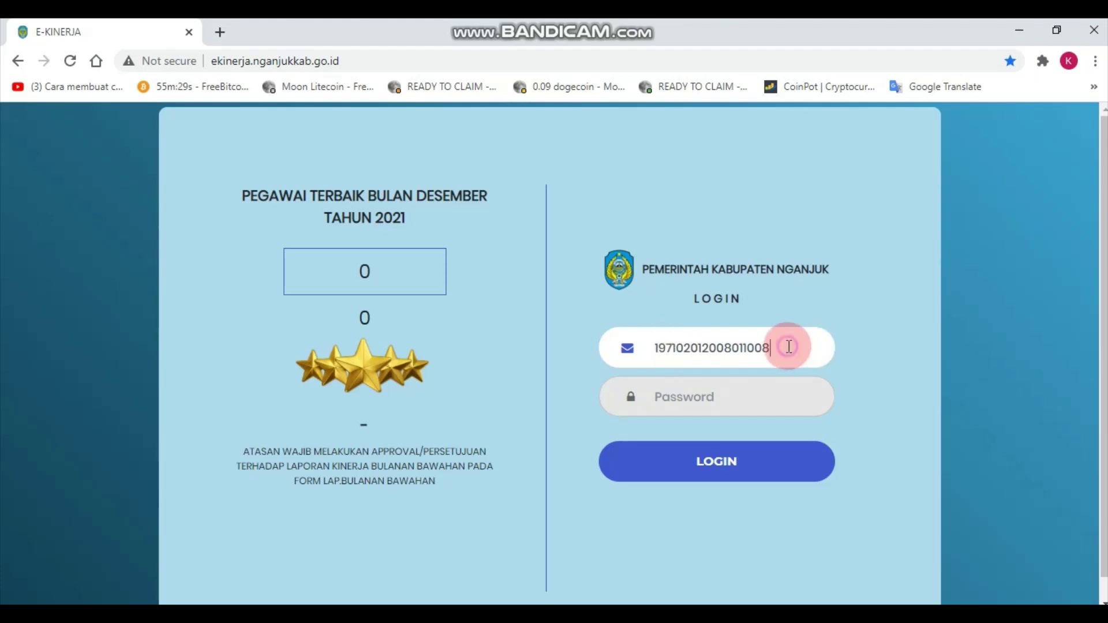
# Copy the user ID into the Password field and submit the login.
pyautogui.moveTo(786, 347); pyautogui.dragTo(651, 348)
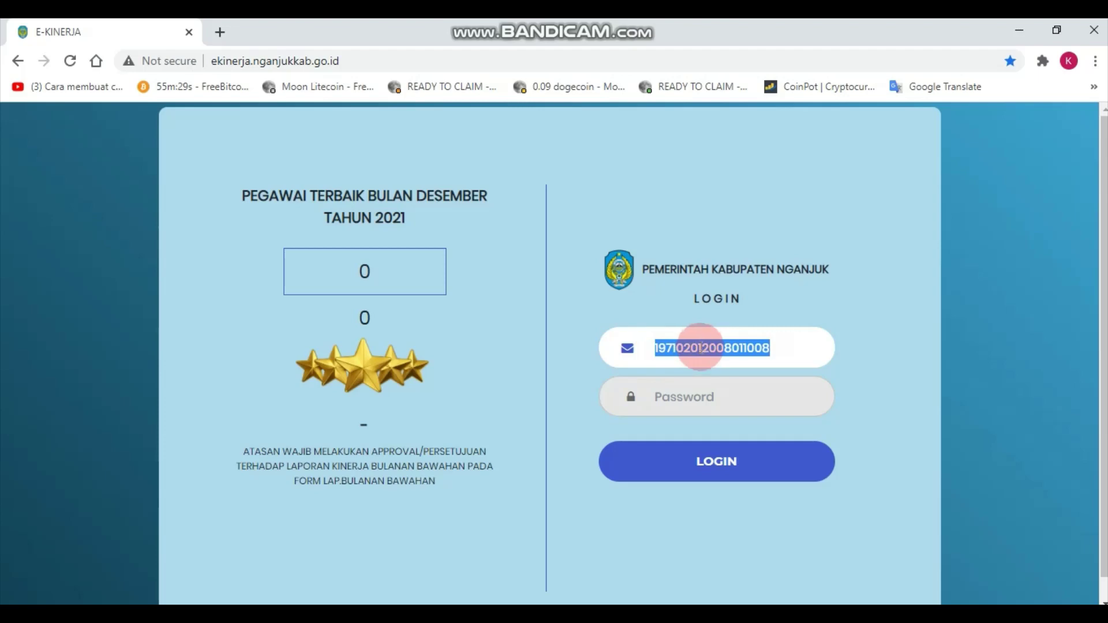
pyautogui.rightClick(700, 346)
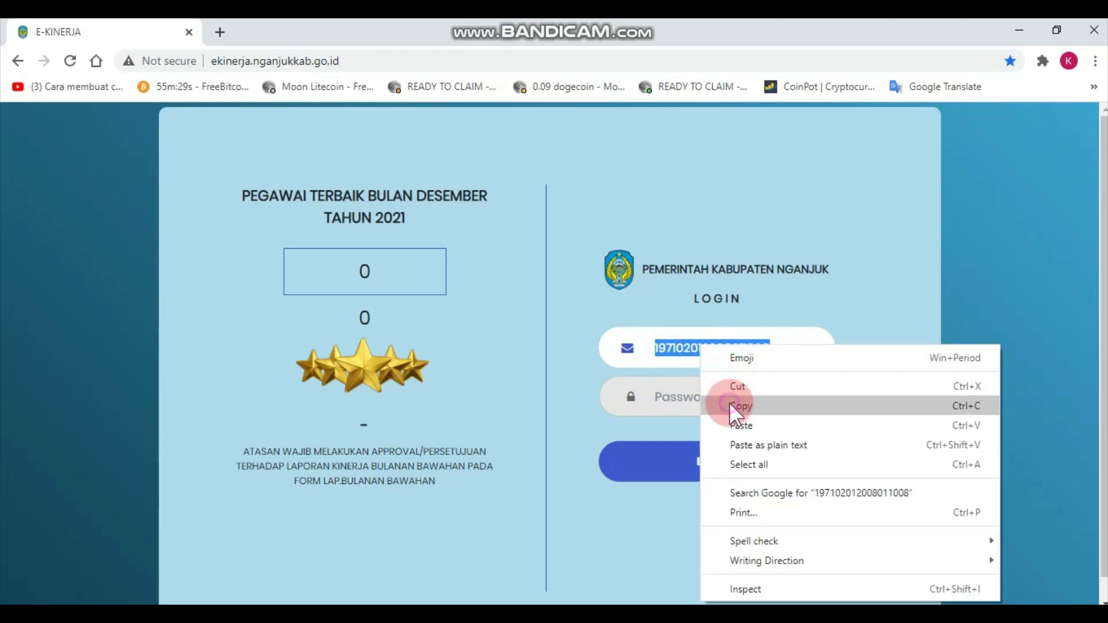
pyautogui.click(729, 404)
pyautogui.click(716, 398)
pyautogui.rightClick(714, 398)
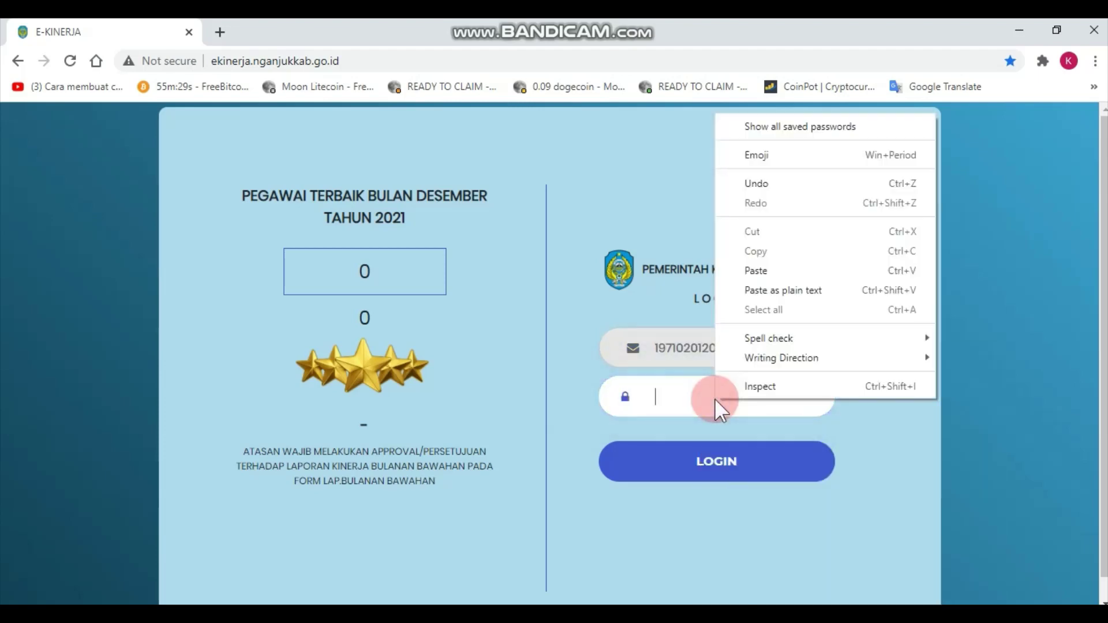
pyautogui.click(748, 271)
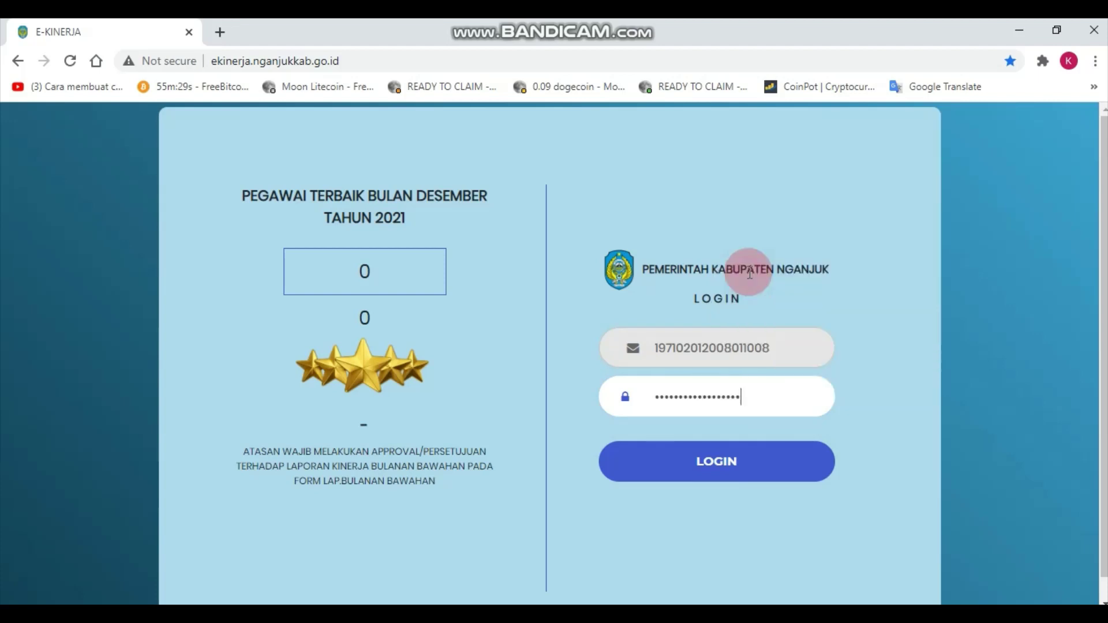
pyautogui.click(715, 469)
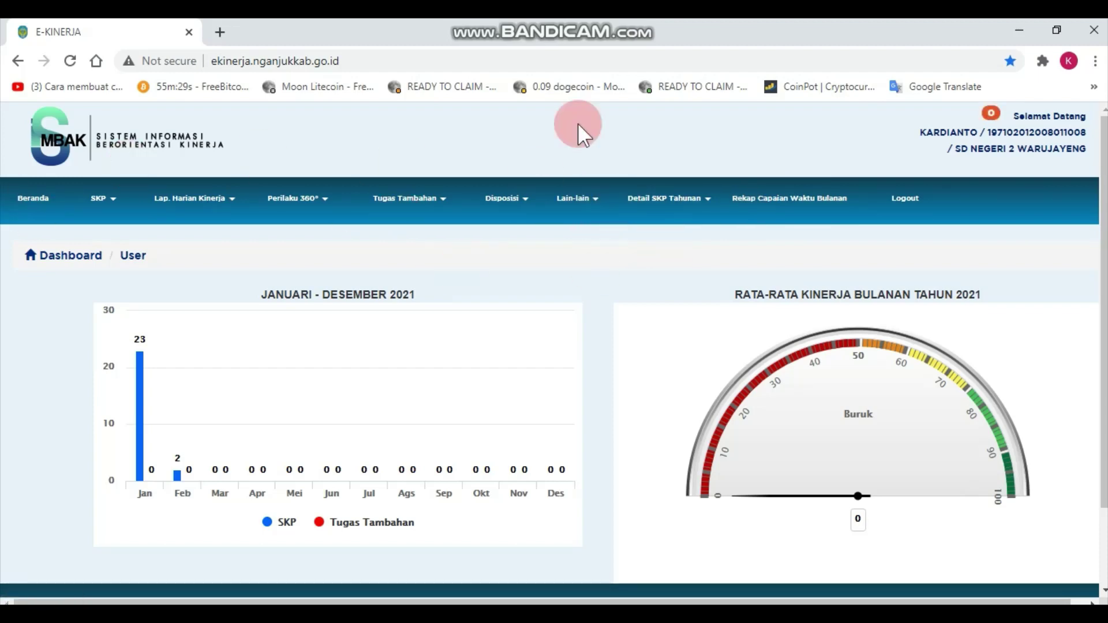
# Open Edit Profile from the Lain-lain menu on the dashboard.
pyautogui.click(596, 201)
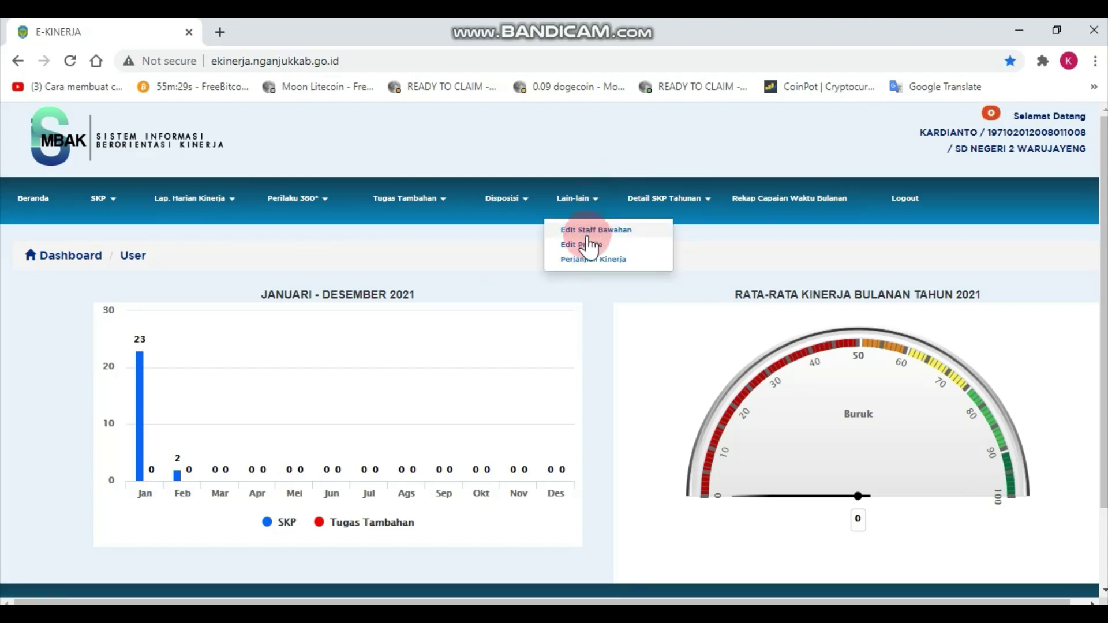
pyautogui.click(541, 352)
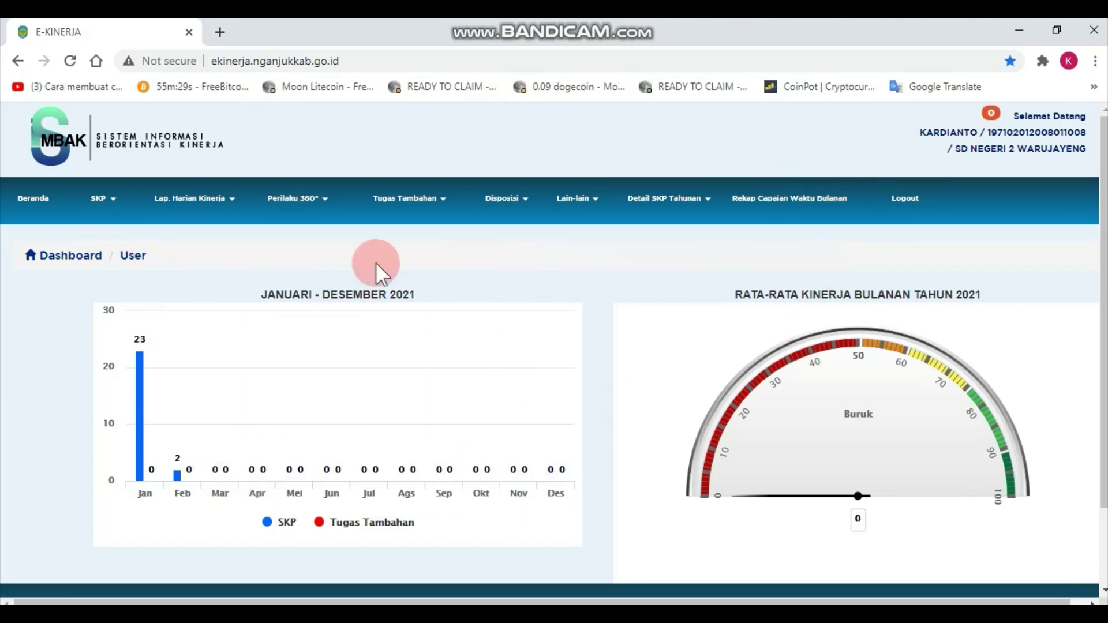
pyautogui.click(596, 201)
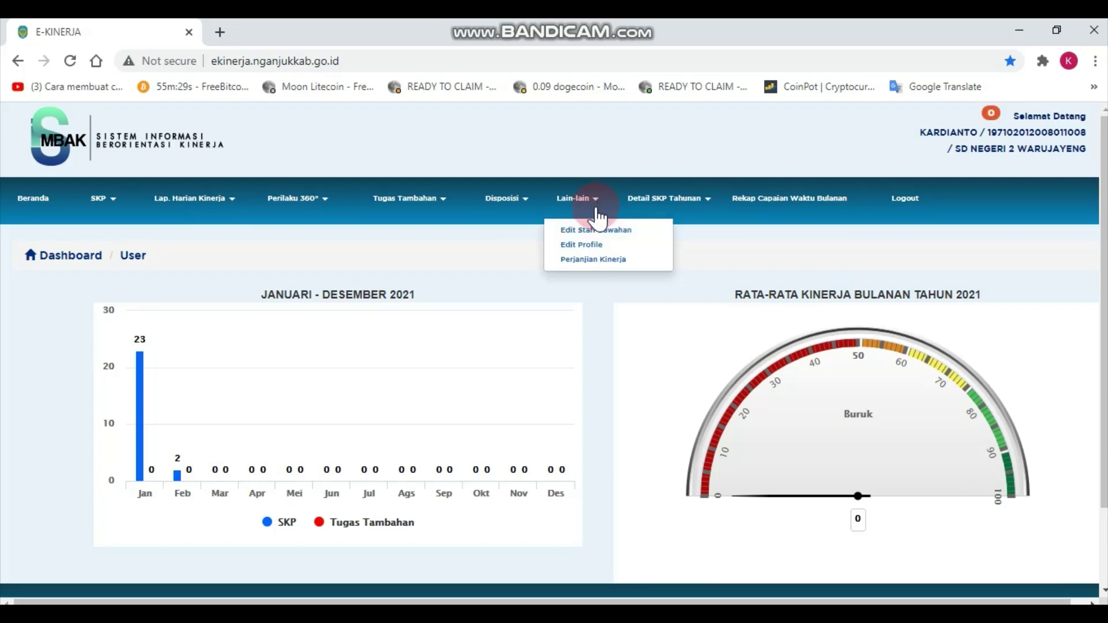
pyautogui.click(589, 245)
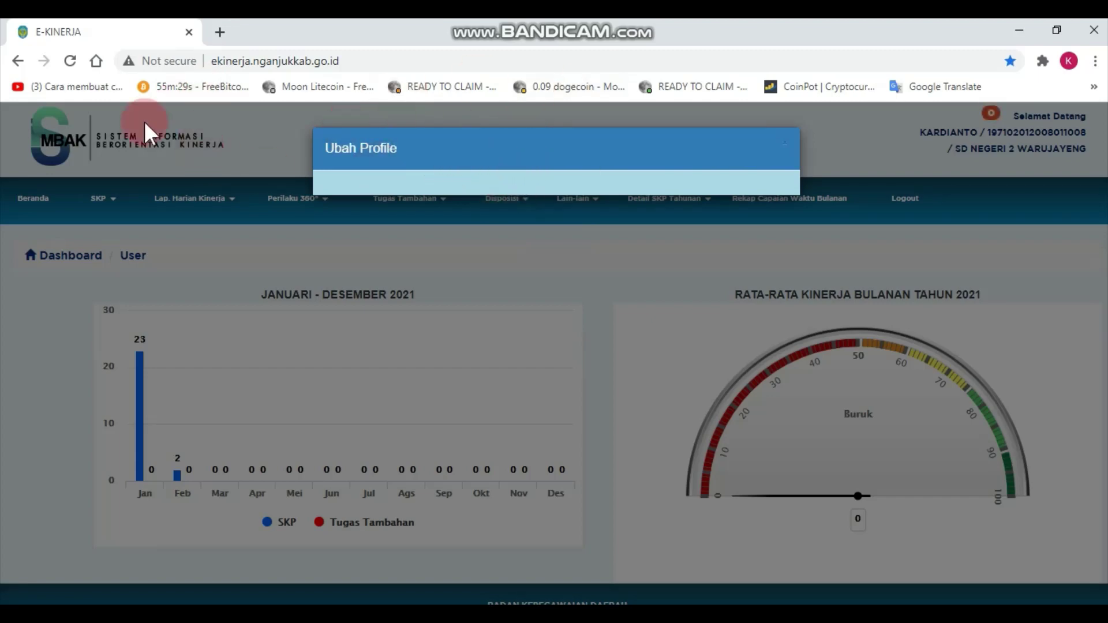
# Reload the portal, retry Lain-lain > Edit Profile, then reload to clear the empty window.
pyautogui.click(70, 61)
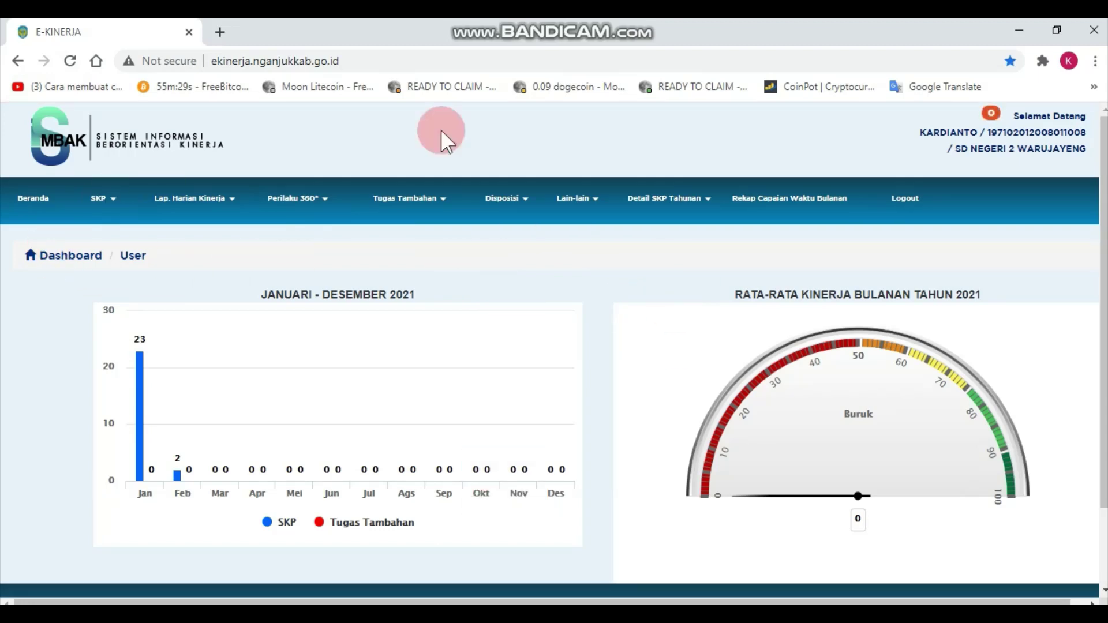
pyautogui.click(593, 199)
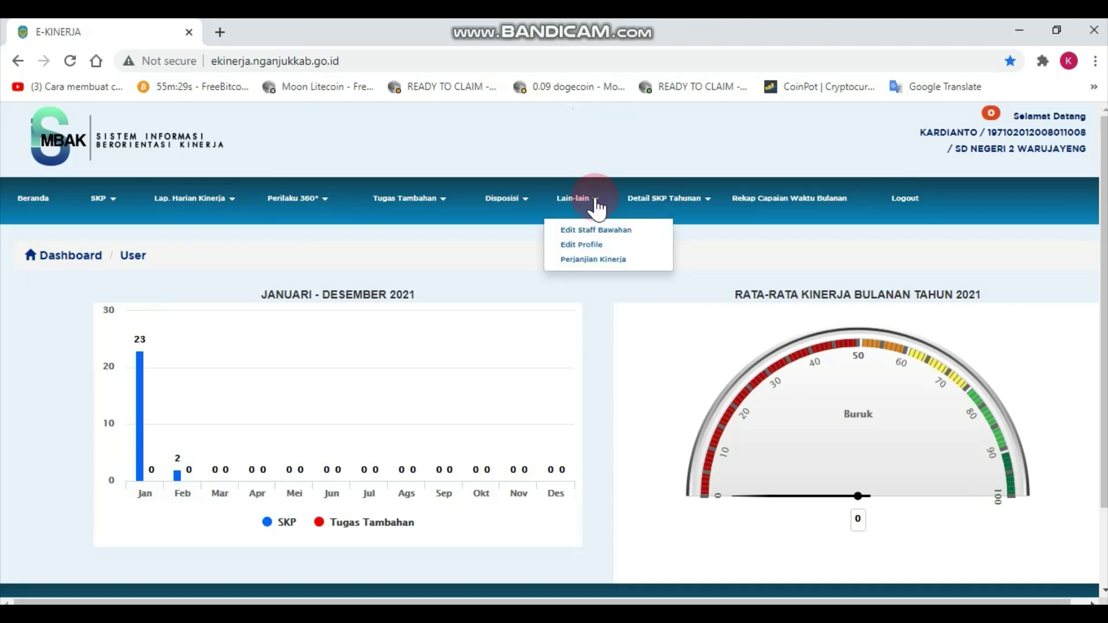
pyautogui.click(587, 245)
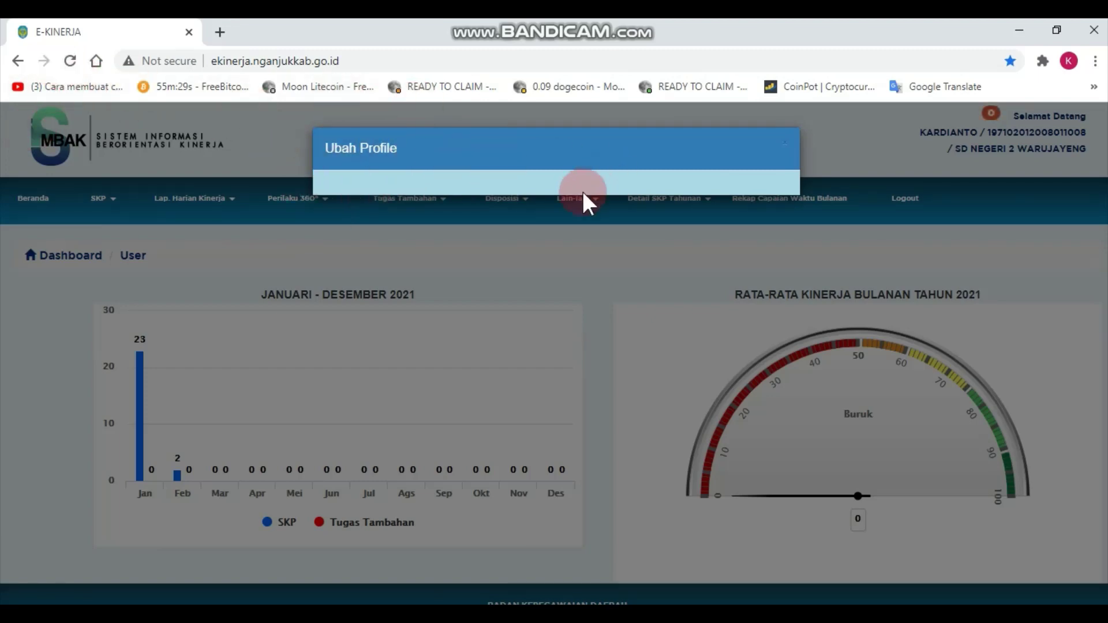
pyautogui.click(72, 62)
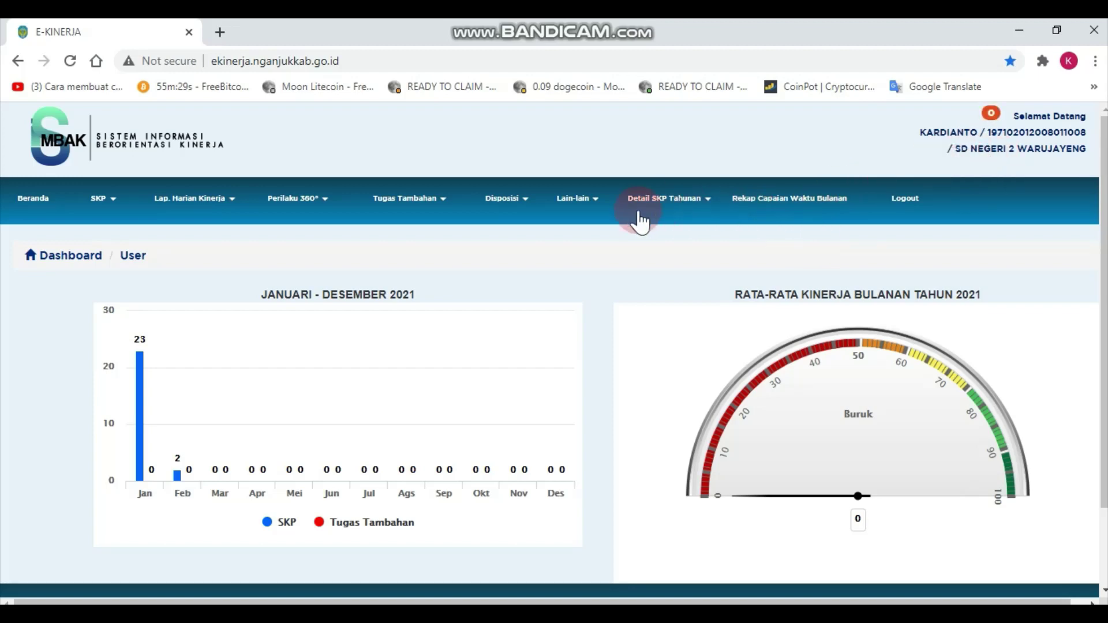
pyautogui.click(593, 209)
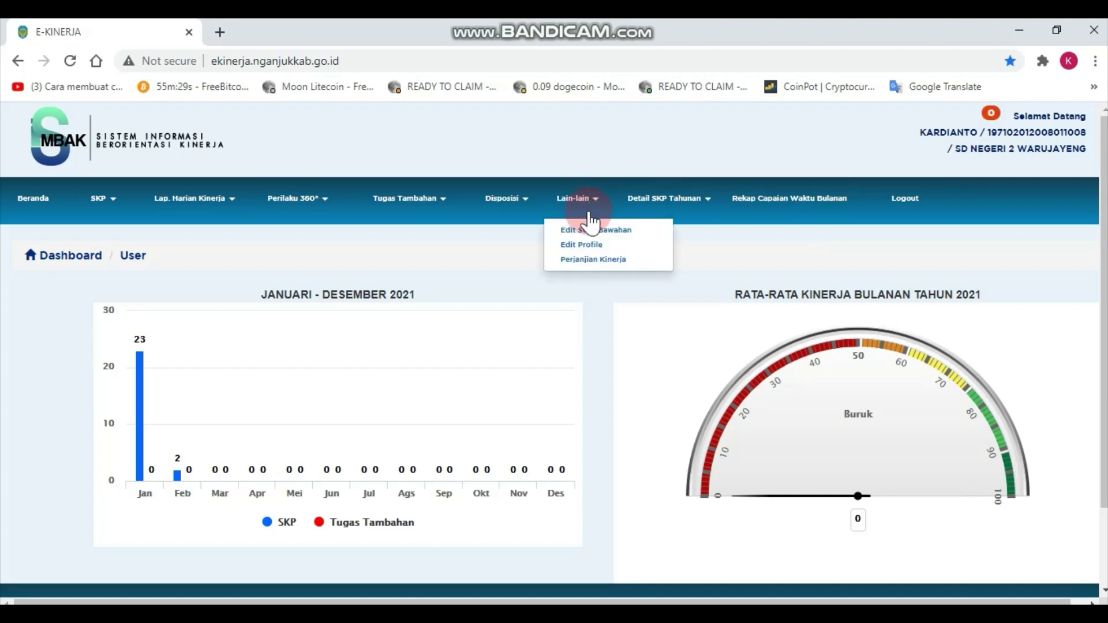
pyautogui.click(590, 245)
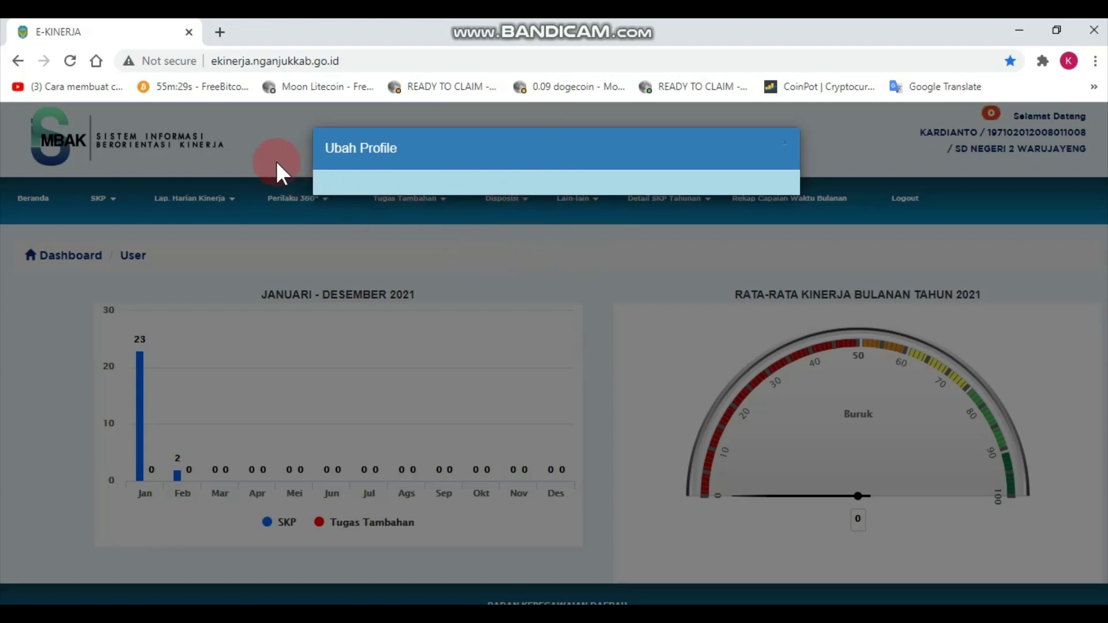
pyautogui.click(75, 66)
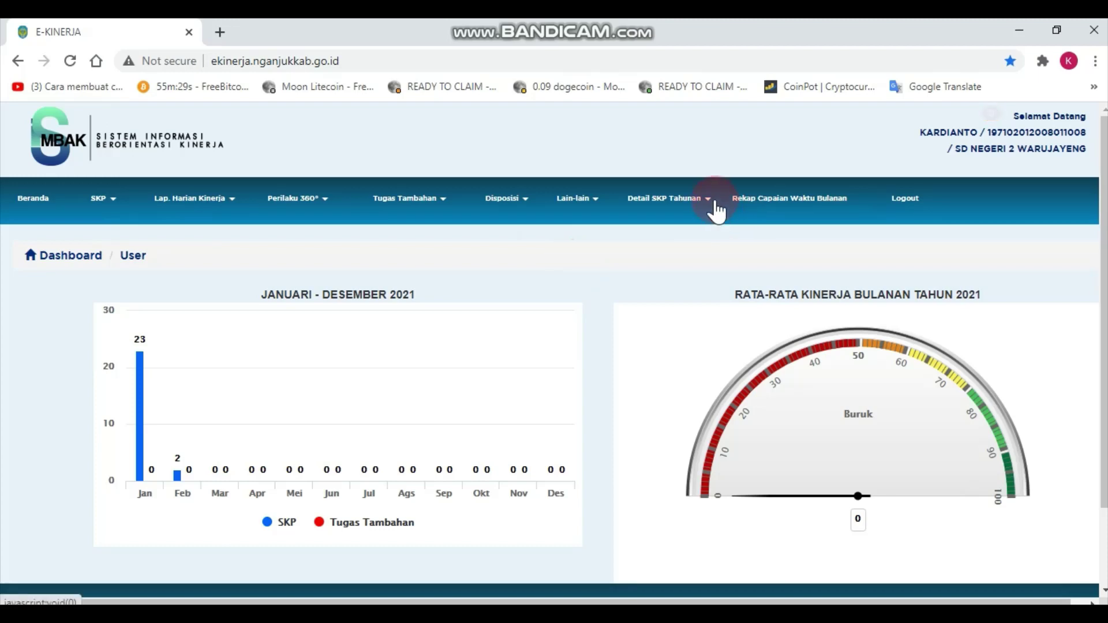
pyautogui.click(596, 203)
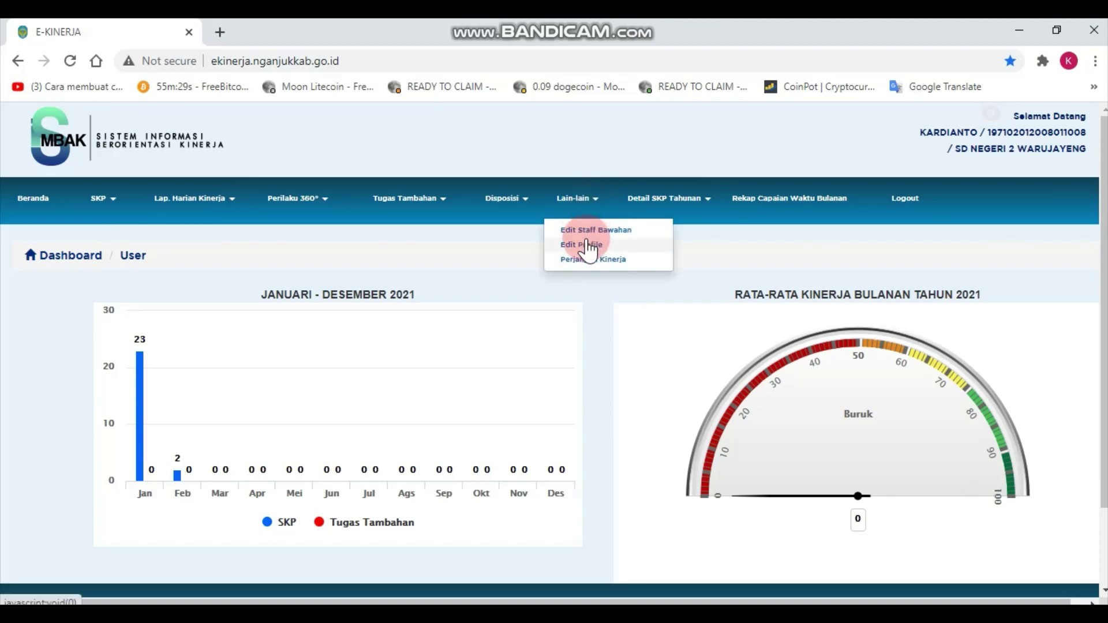
pyautogui.click(577, 321)
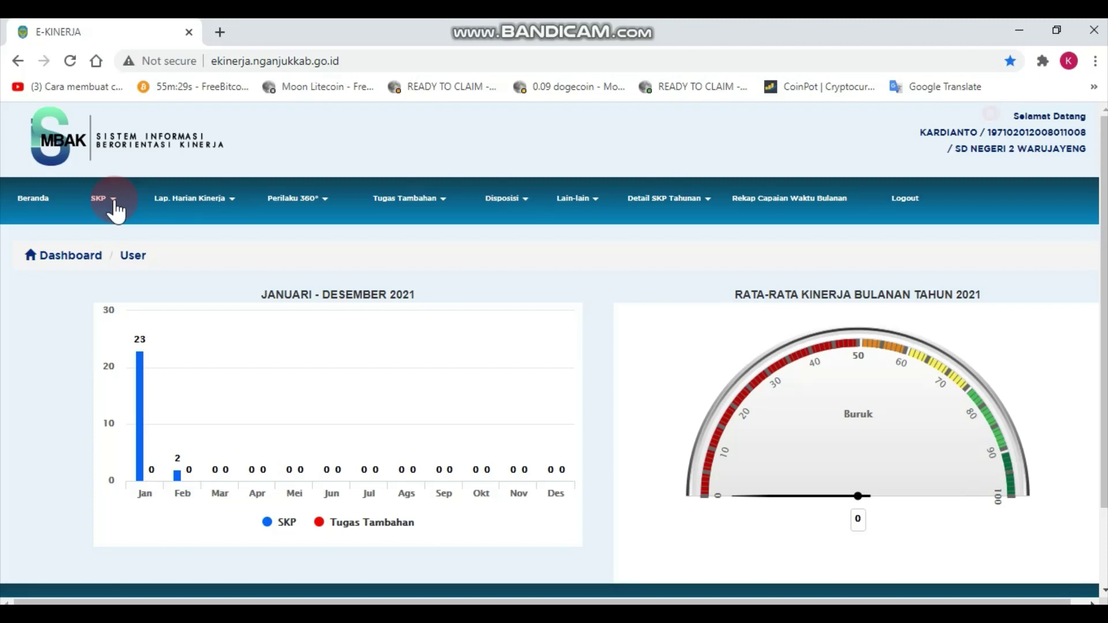
# Go to SKP > Target dan Realisasi Tahunan to view the annual SKP periods.
pyautogui.click(113, 201)
pyautogui.click(114, 209)
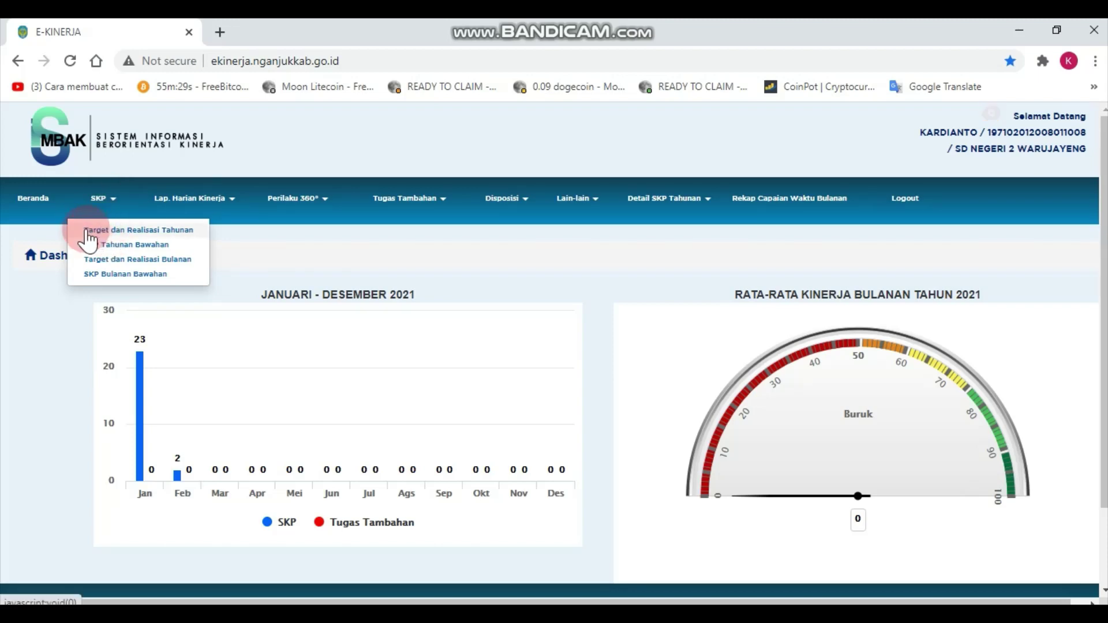
pyautogui.click(155, 231)
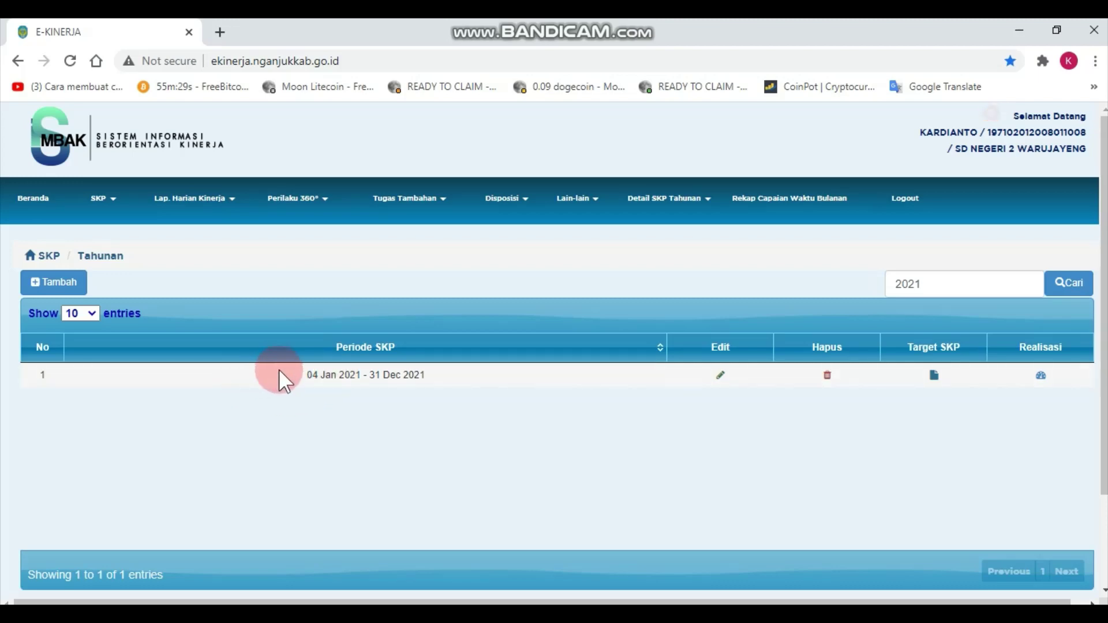
pyautogui.hscroll(1, 373, 389)
pyautogui.hscroll(-1, 388, 396)
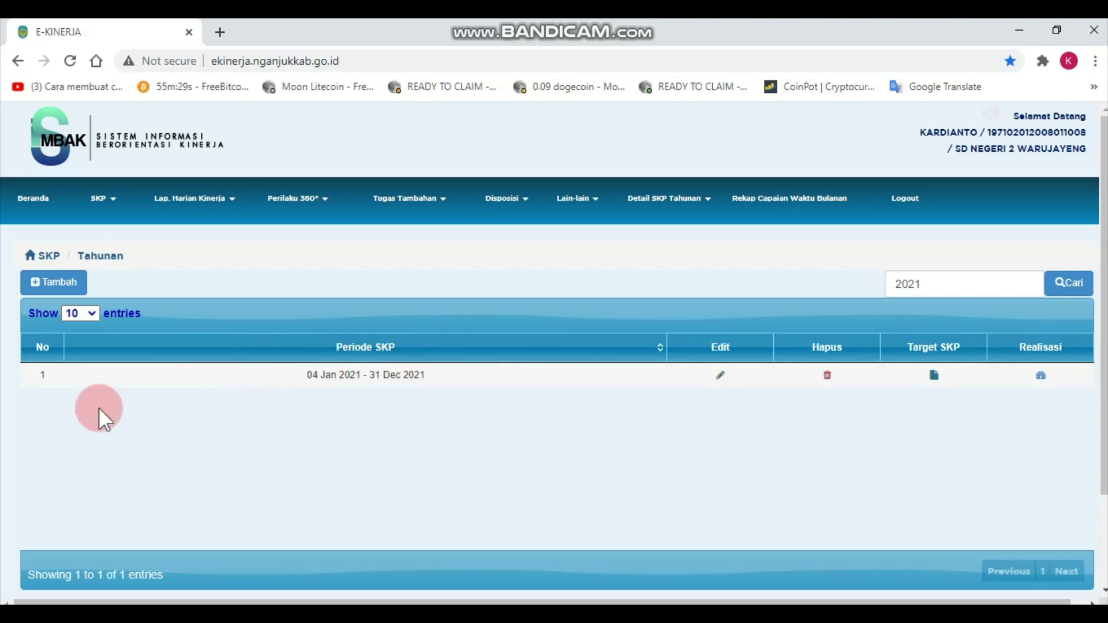
# Add a new SKP period with start date 4 January 2021.
pyautogui.click(38, 284)
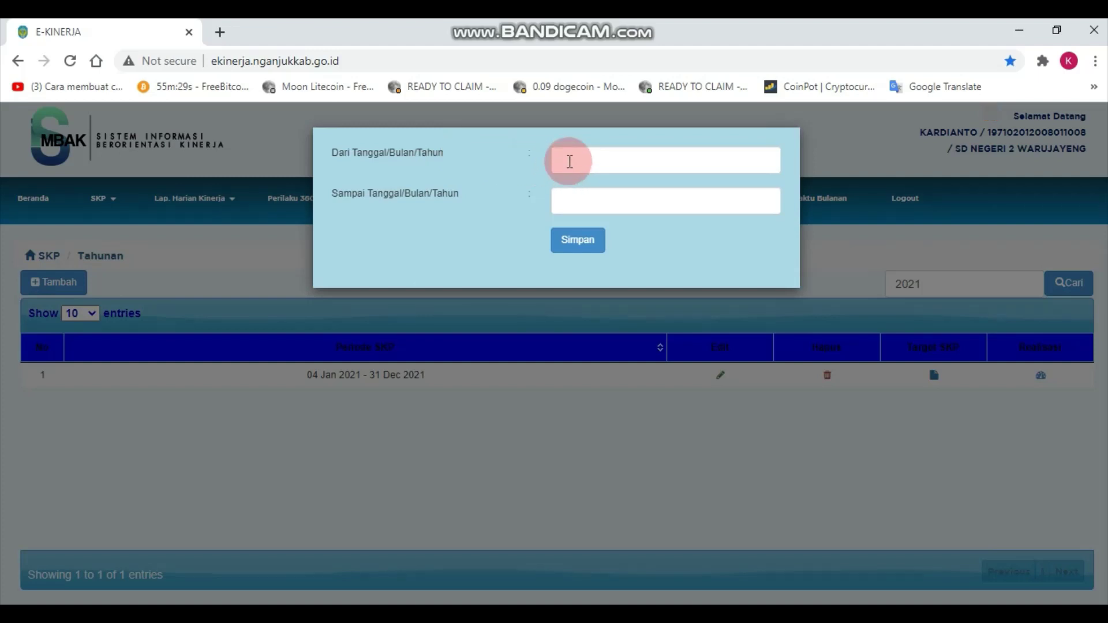
pyautogui.click(602, 162)
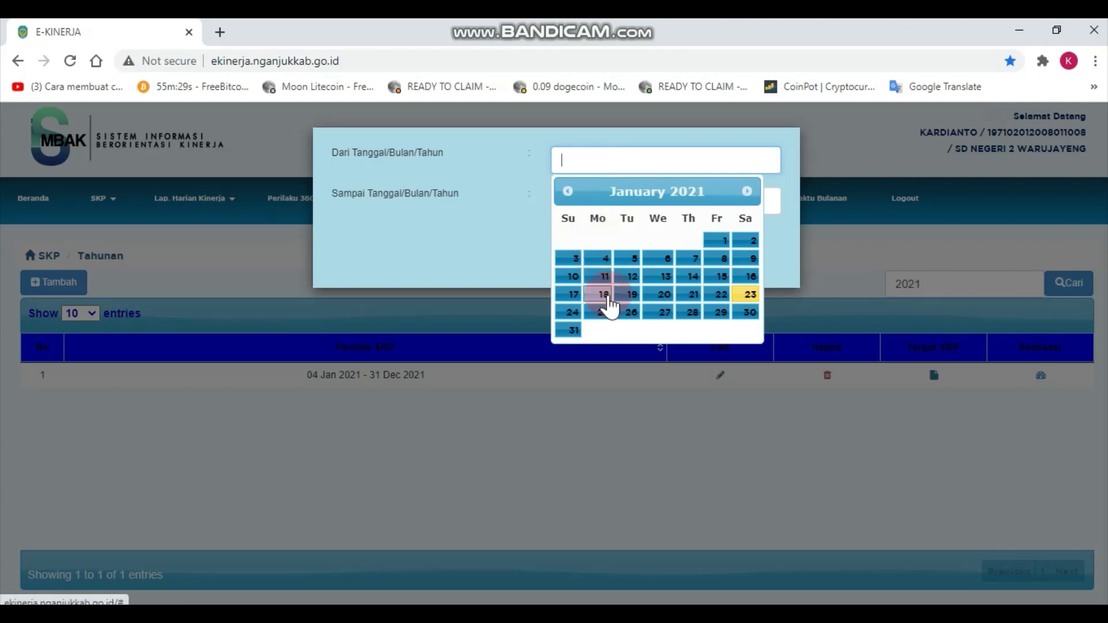
pyautogui.click(604, 259)
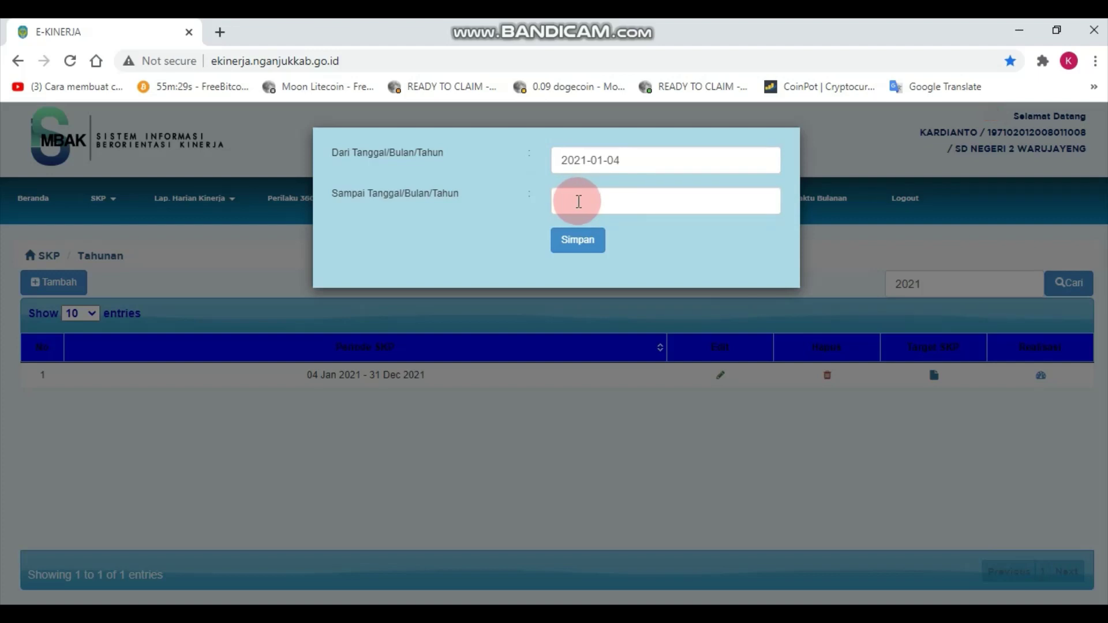
# Set the period's end date to 31 December 2021.
pyautogui.click(581, 204)
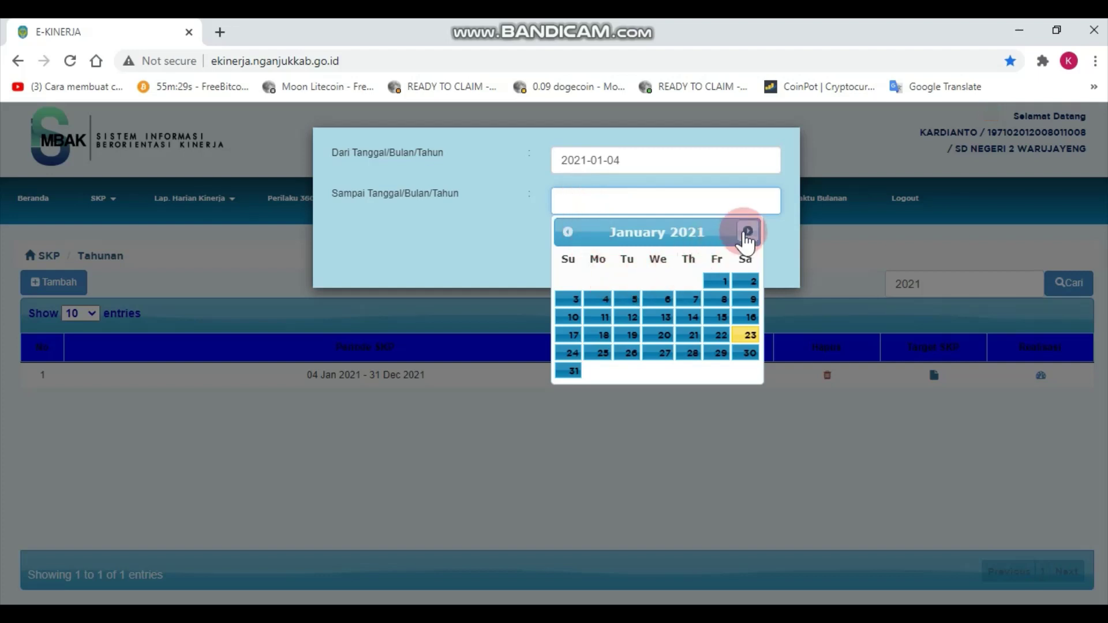
pyautogui.click(747, 232)
pyautogui.click(747, 232)
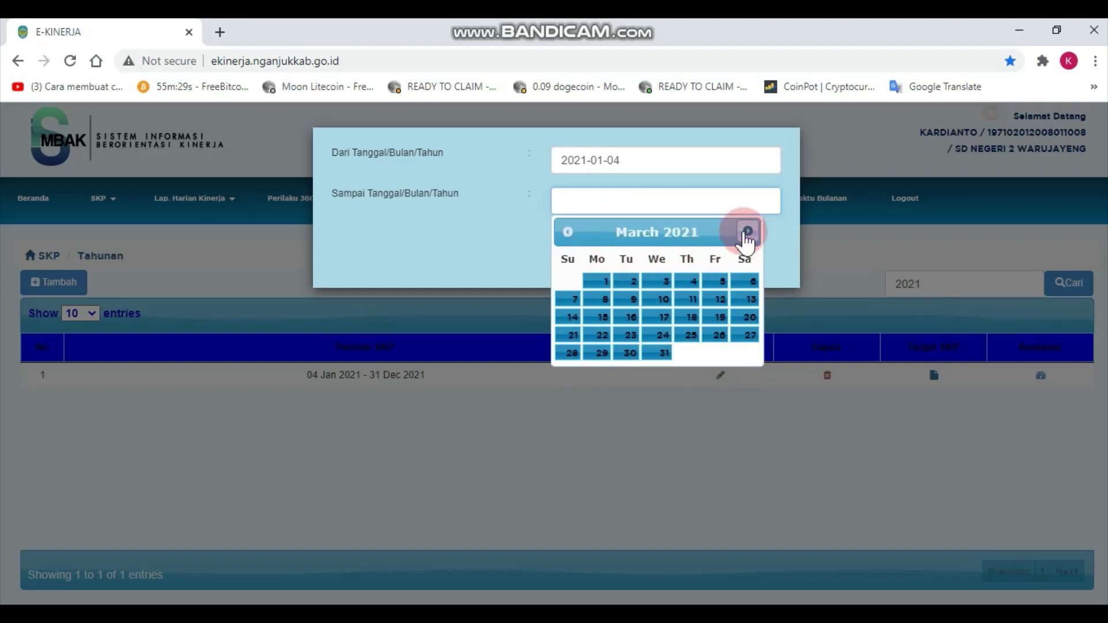
pyautogui.click(747, 233)
pyautogui.click(747, 232)
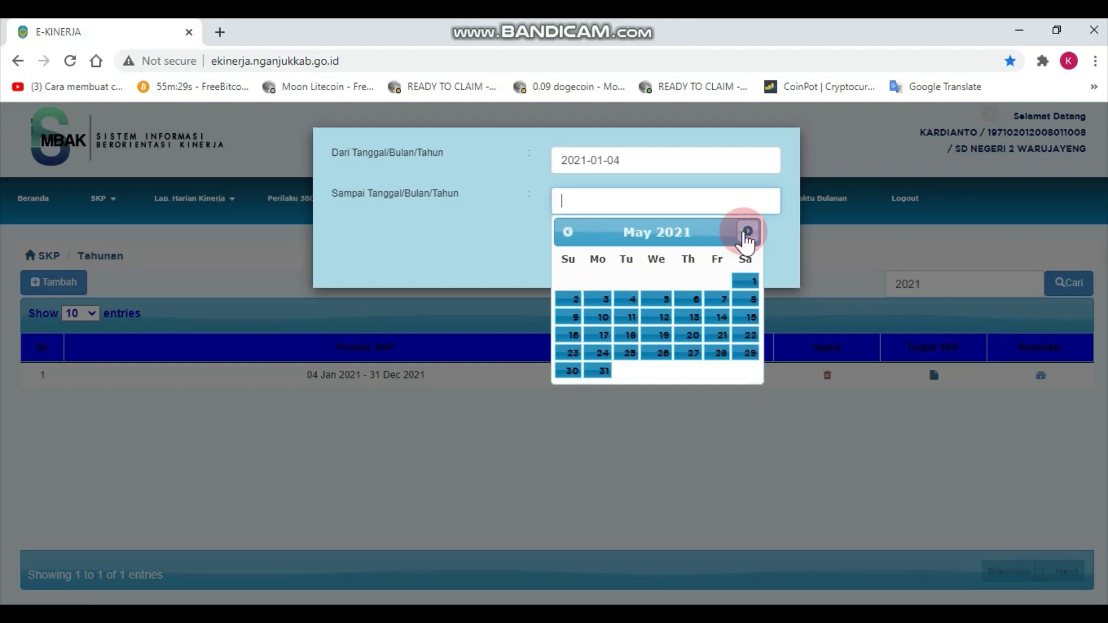
pyautogui.tripleClick(747, 232)
pyautogui.click(747, 232)
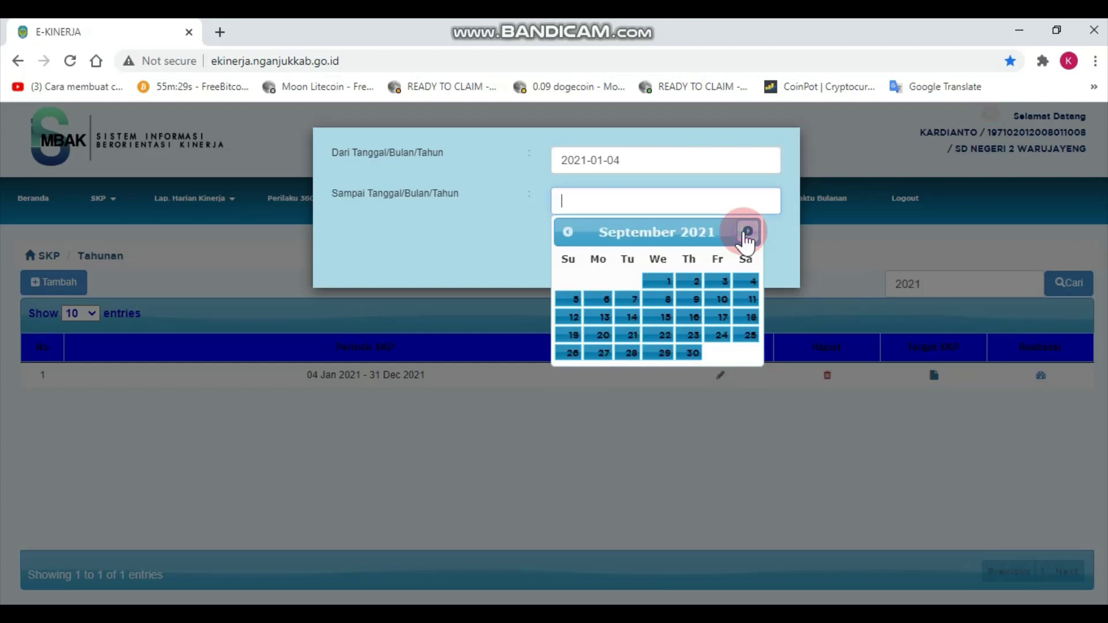
pyautogui.click(747, 232)
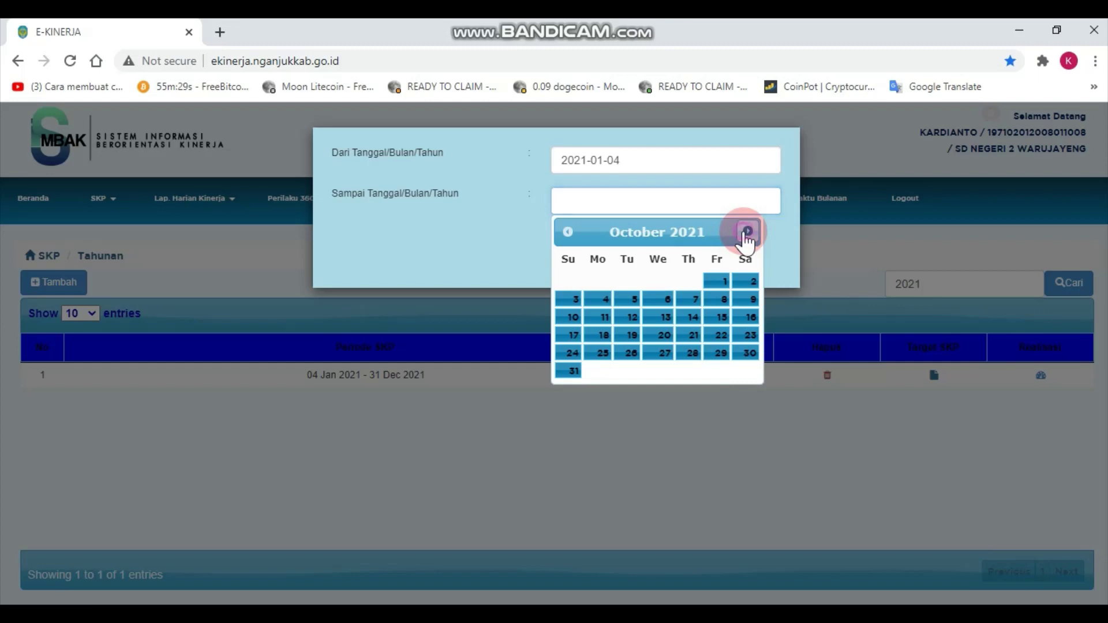
pyautogui.click(747, 232)
pyautogui.click(747, 232)
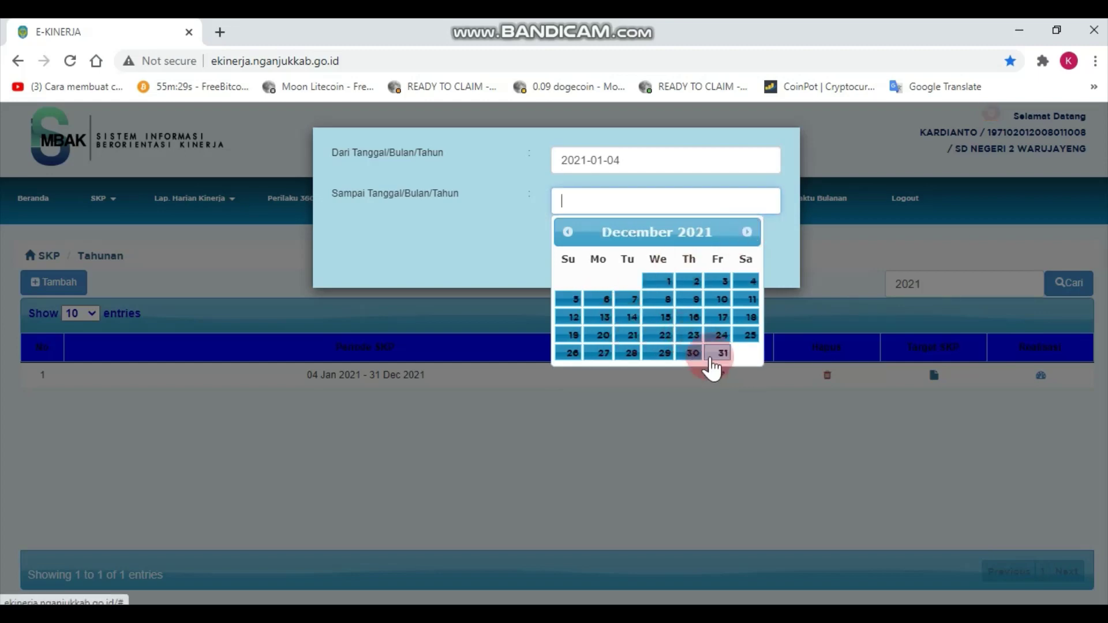
pyautogui.click(720, 353)
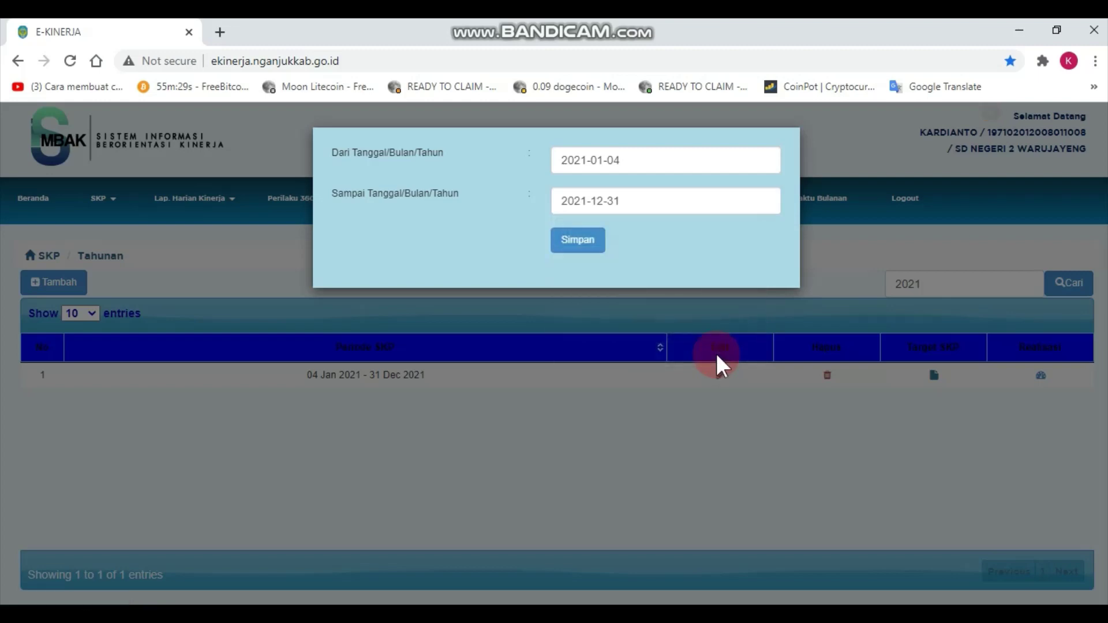
# Save the SKP period and dismiss the success alert.
pyautogui.click(587, 261)
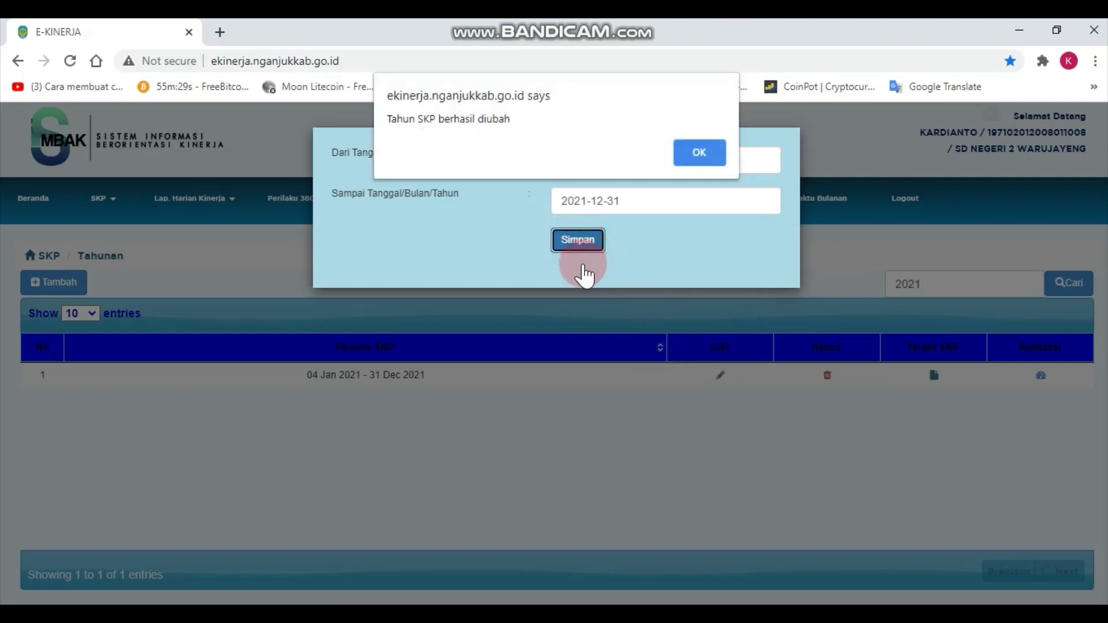
pyautogui.click(687, 160)
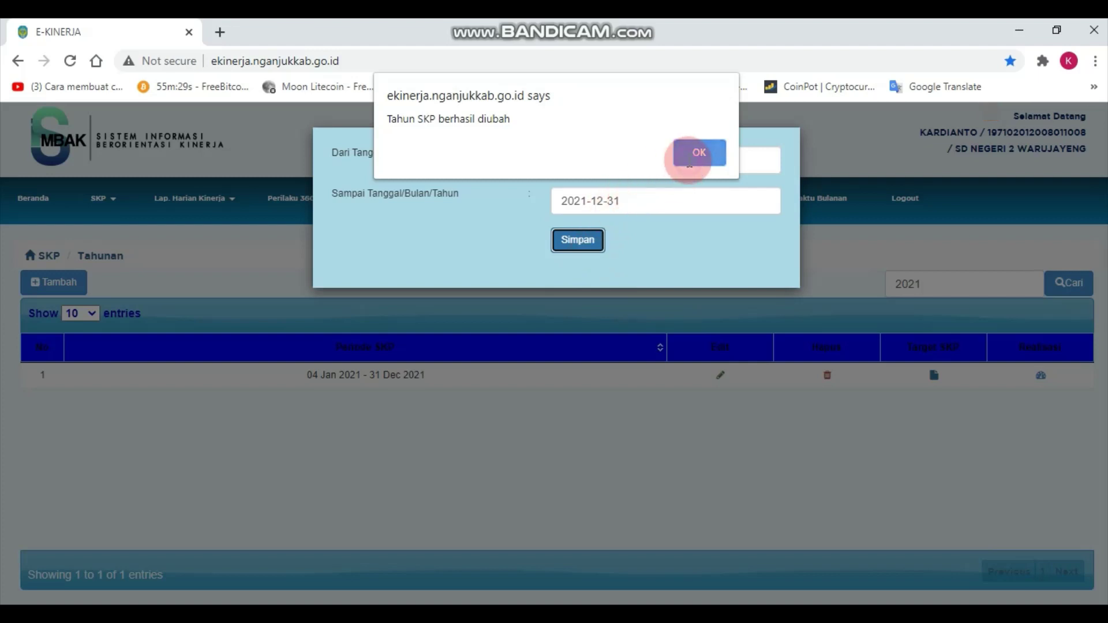
pyautogui.click(604, 252)
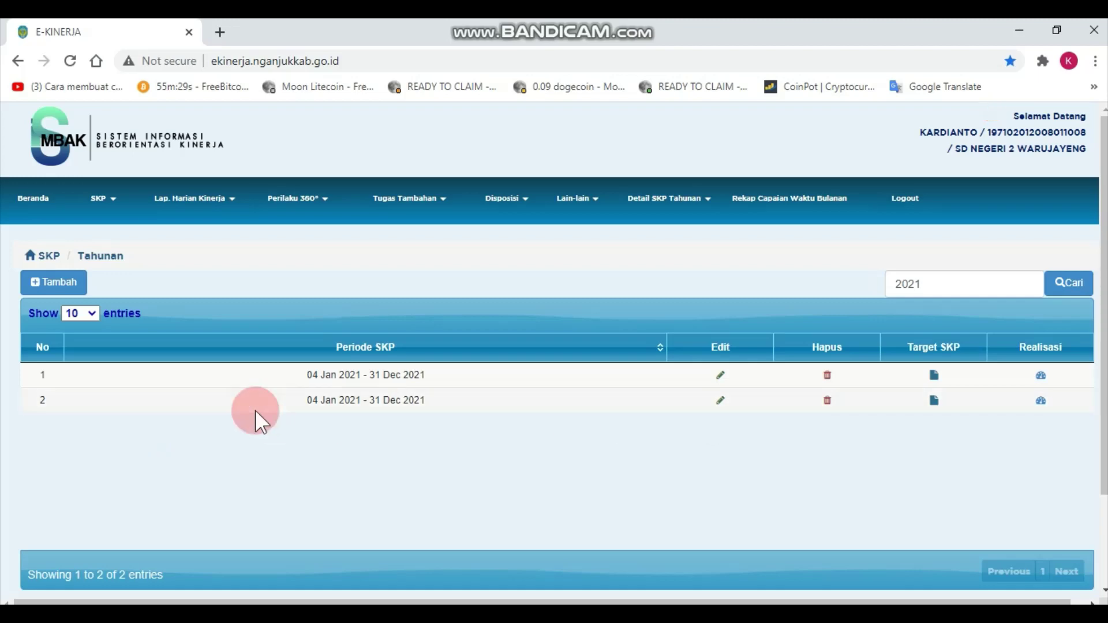
# Open the second period's target list, then go back to the dashboard.
pyautogui.click(932, 401)
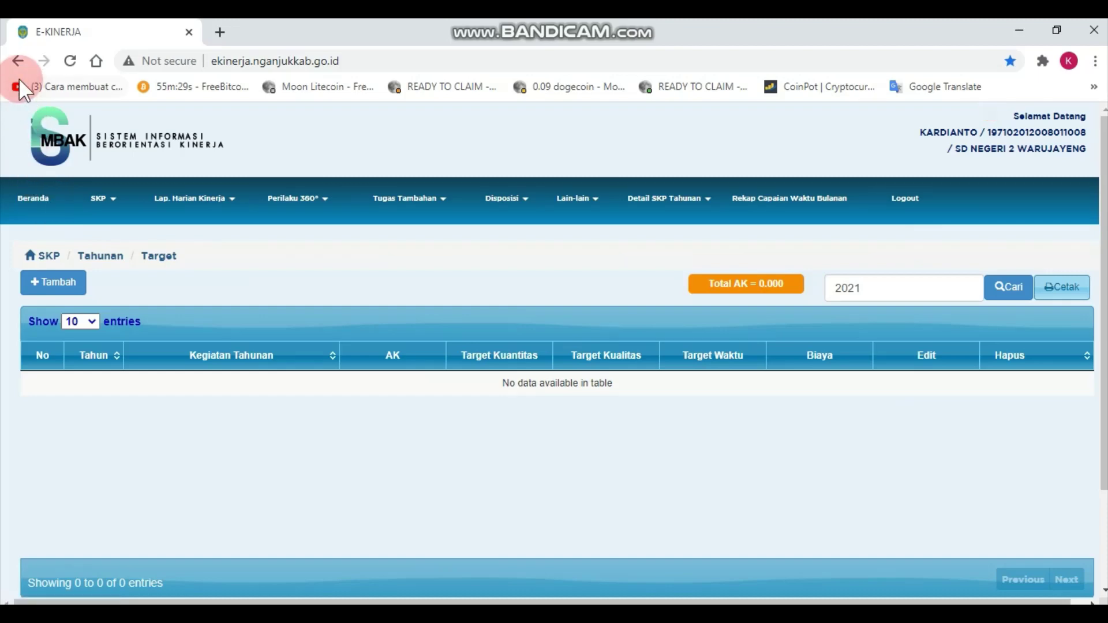
pyautogui.click(16, 61)
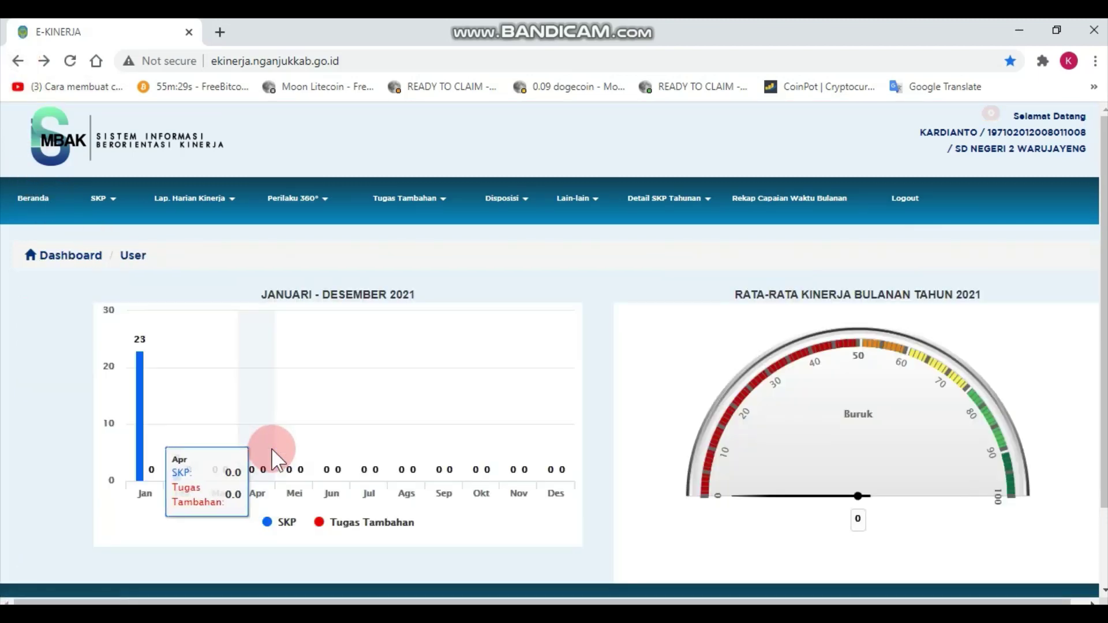
pyautogui.click(116, 214)
# Delete the duplicate second 04 Jan 2021 – 31 Dec 2021 SKP period.
pyautogui.click(117, 230)
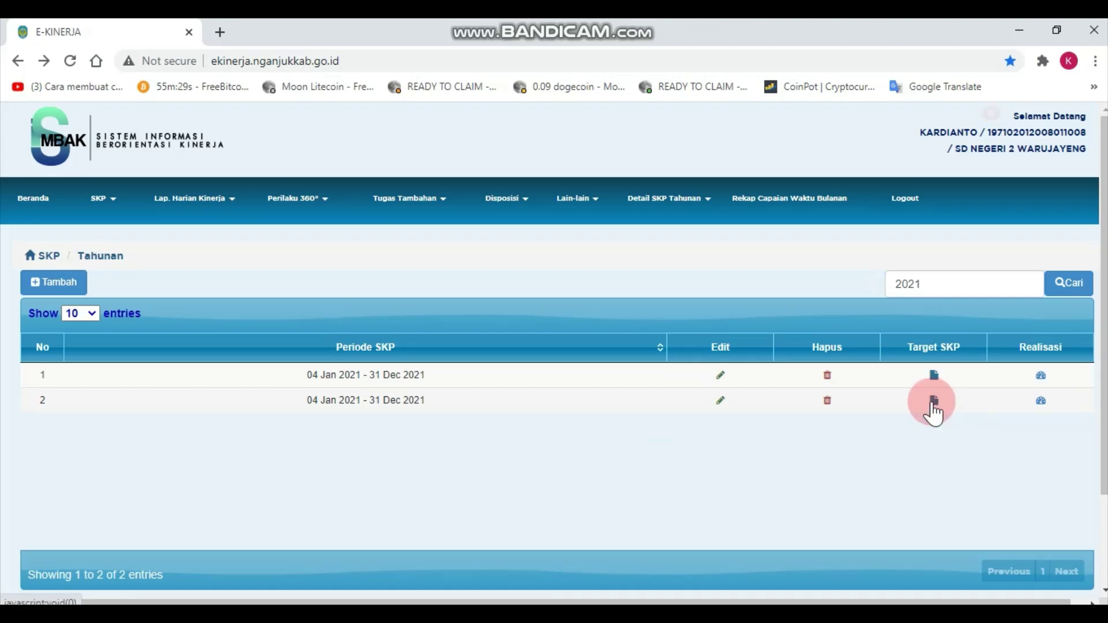
pyautogui.click(828, 400)
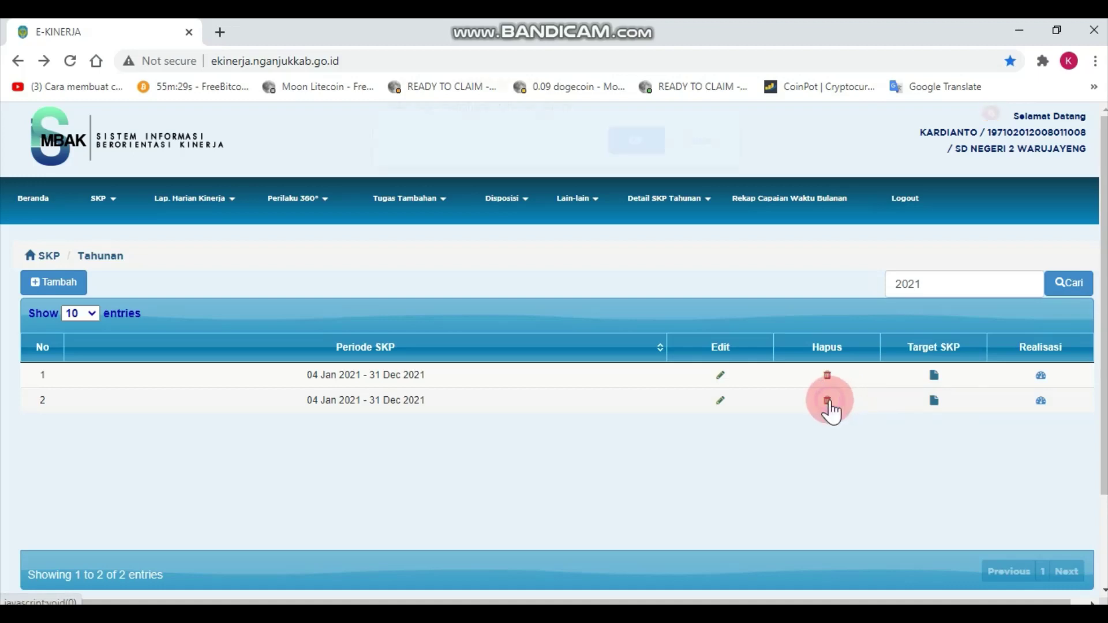
pyautogui.click(657, 156)
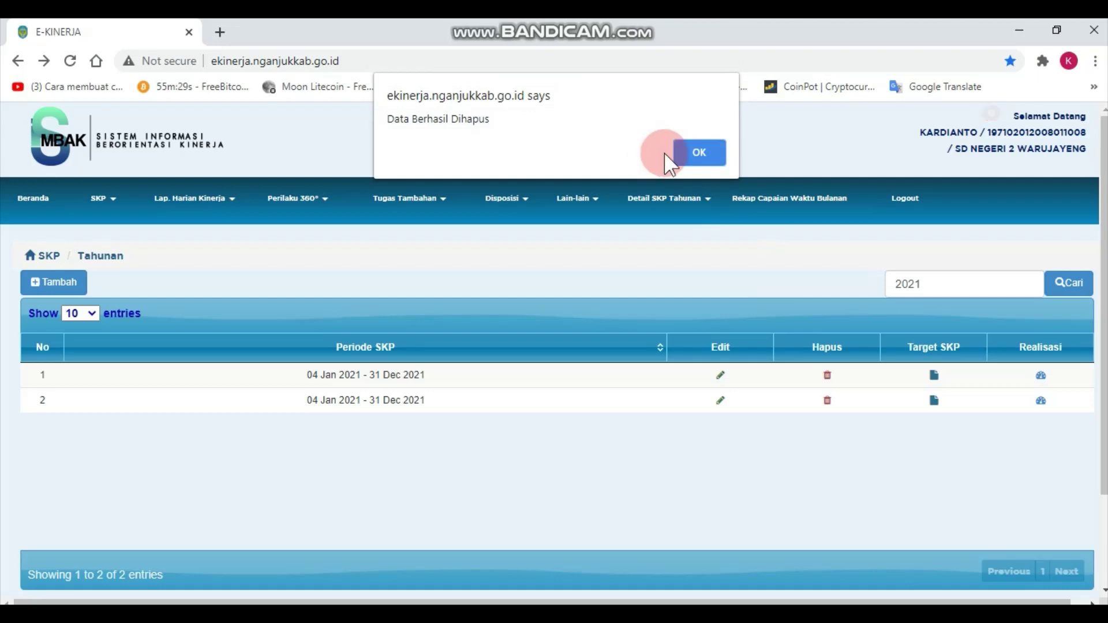
pyautogui.click(686, 155)
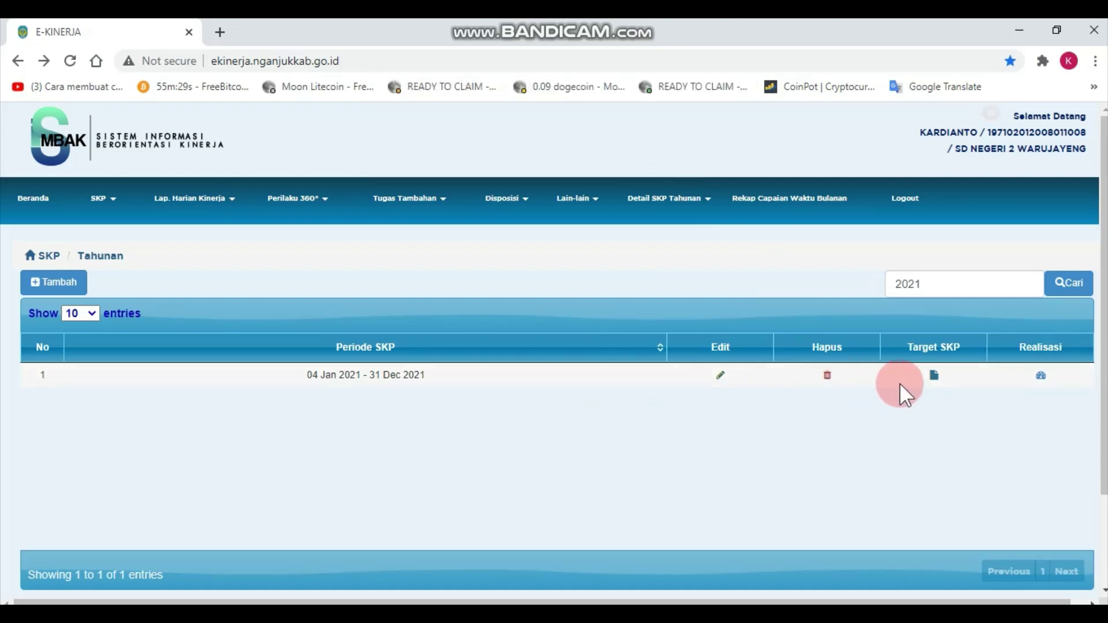
# Open the remaining period's target list, then return to the annual SKP period list.
pyautogui.click(934, 377)
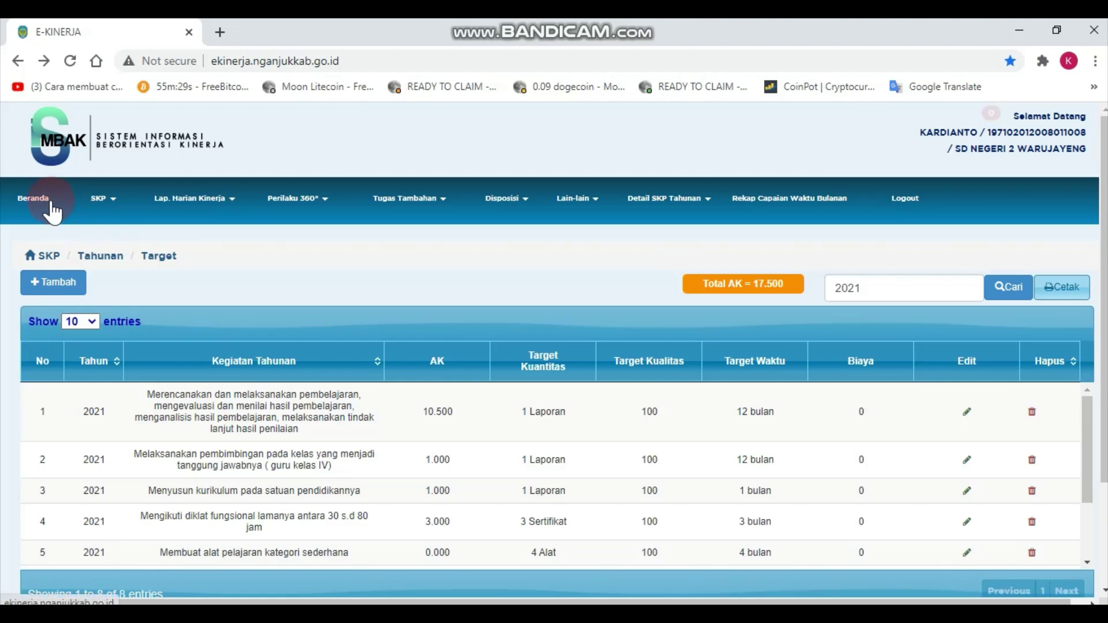
pyautogui.click(113, 202)
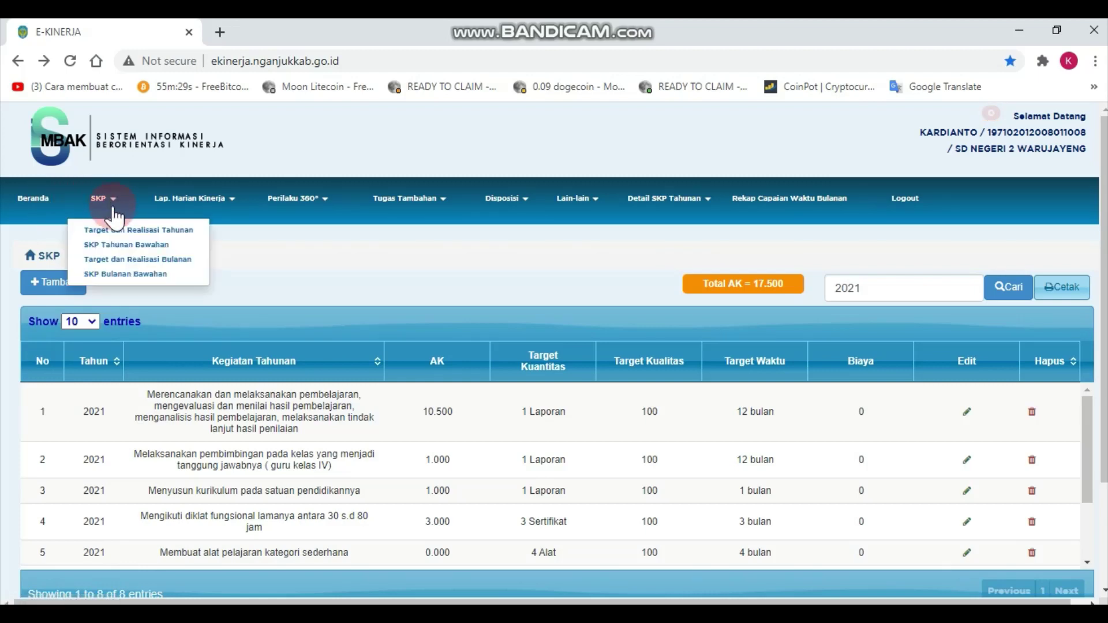
pyautogui.click(113, 231)
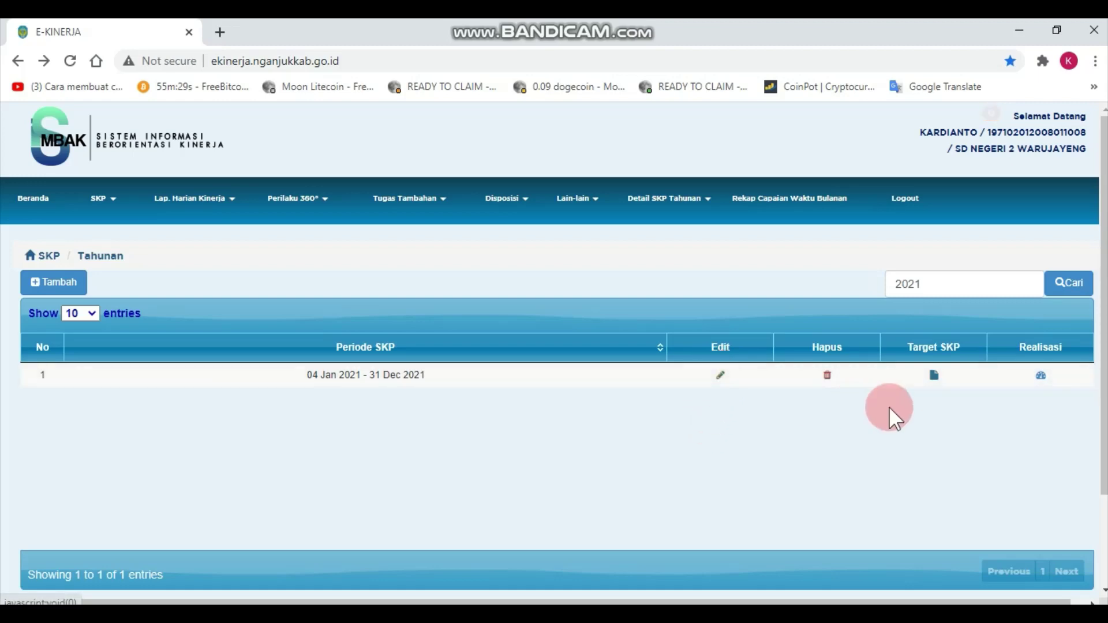
# Open the 2021 period's target list showing eight activities totalling 17.500 credits.
pyautogui.click(934, 375)
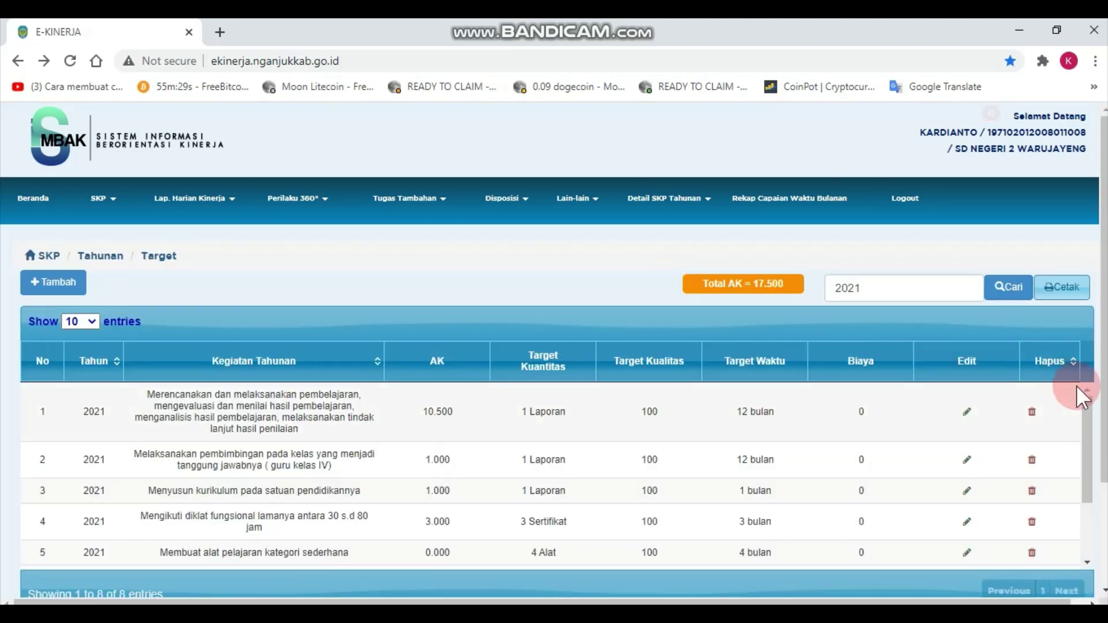
pyautogui.moveTo(1087, 415)
pyautogui.mouseDown()
pyautogui.moveTo(1087, 433)
pyautogui.moveTo(1083, 397)
pyautogui.mouseUp()
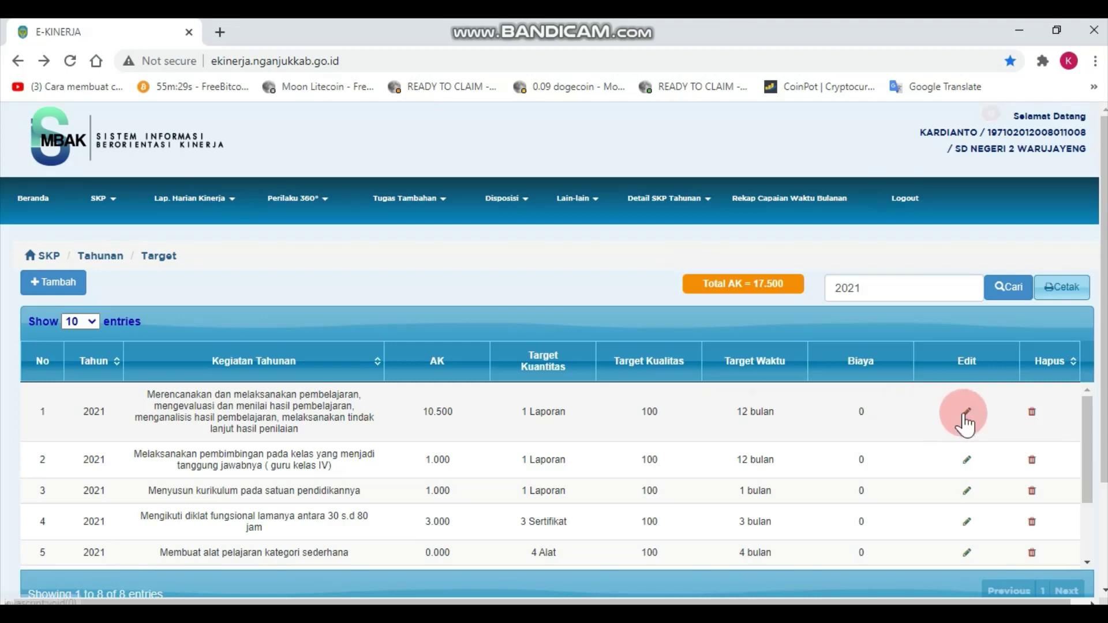
# Open the first annual activity for editing and read through its full description.
pyautogui.click(968, 412)
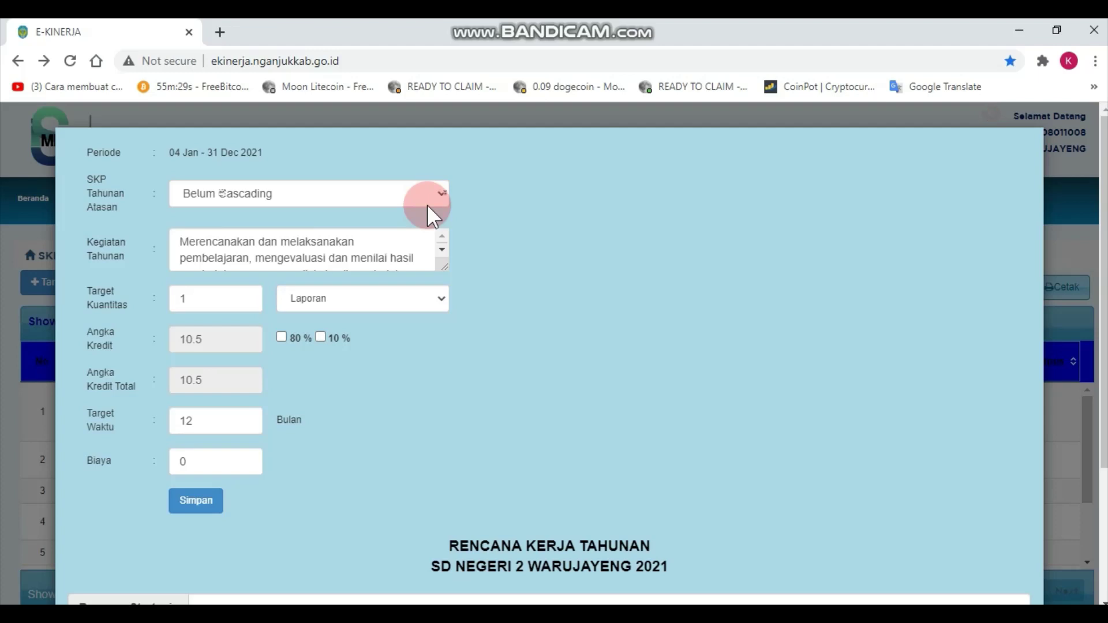
pyautogui.click(337, 190)
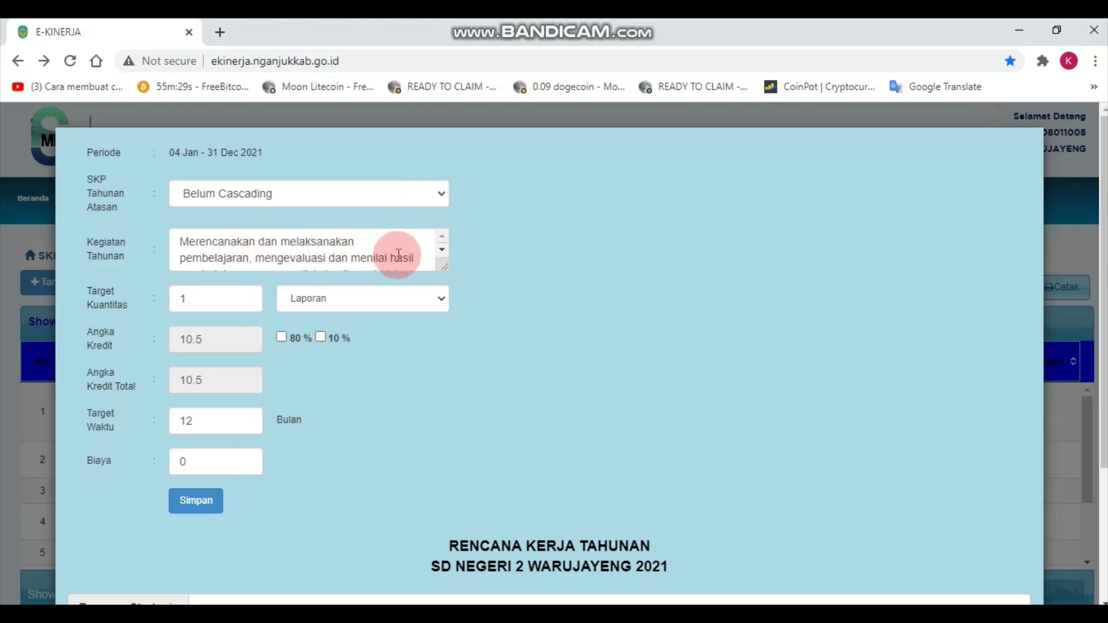
pyautogui.click(442, 250)
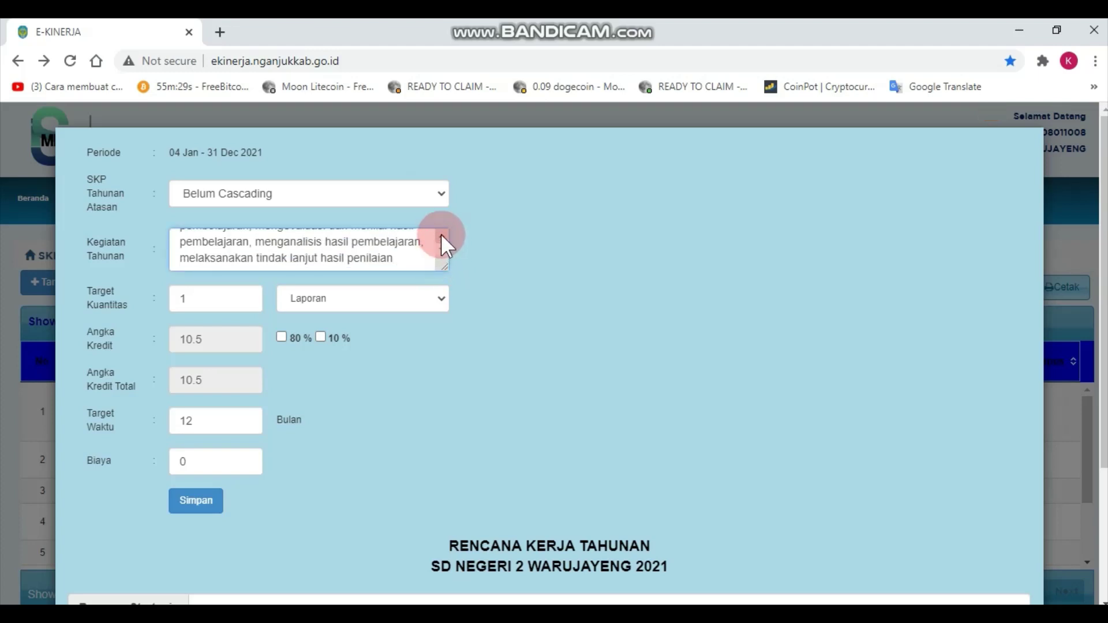
pyautogui.click(441, 234)
pyautogui.click(442, 252)
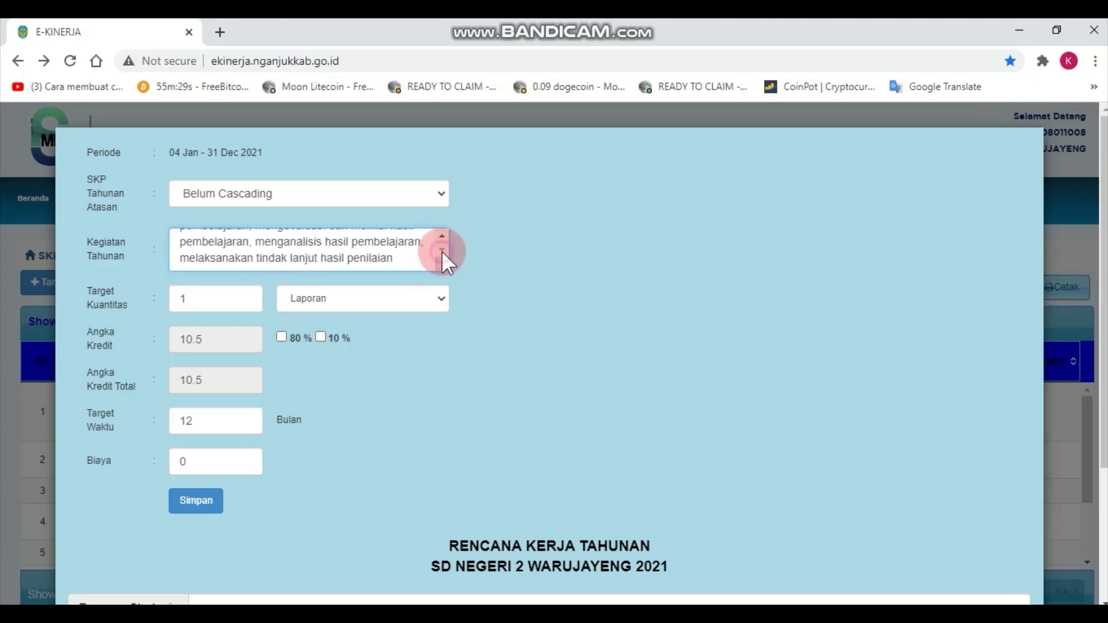
pyautogui.click(205, 302)
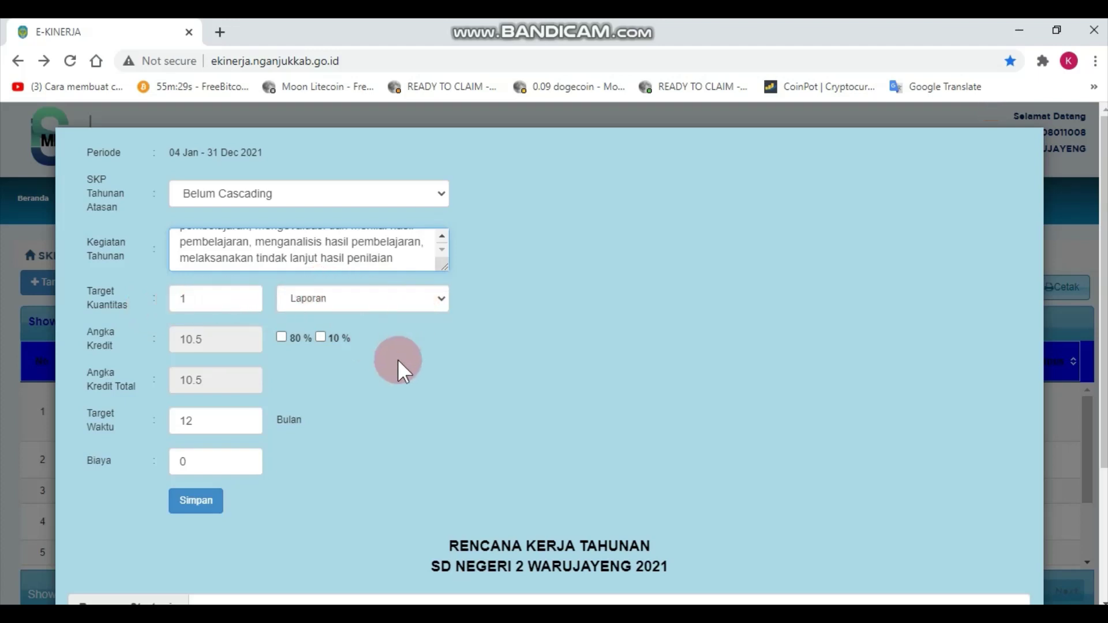
# Set Target Waktu to 12 months and save the activity as 1 Laporan, 10.5 credits, cost 0.
pyautogui.click(205, 341)
pyautogui.click(198, 352)
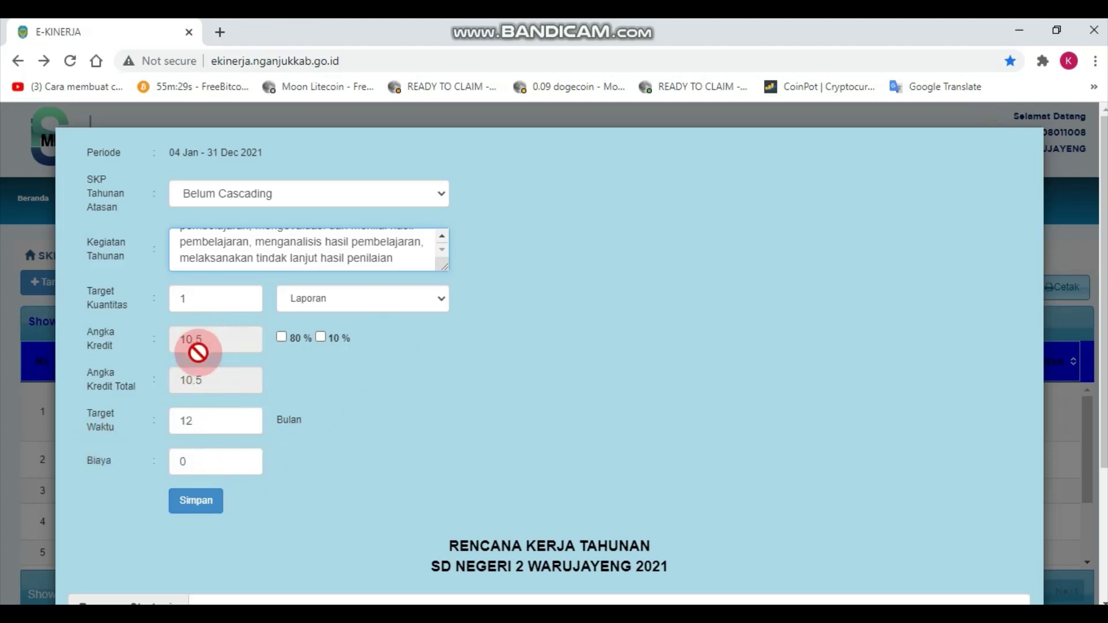
pyautogui.click(192, 336)
pyautogui.click(192, 376)
pyautogui.click(193, 346)
pyautogui.click(196, 377)
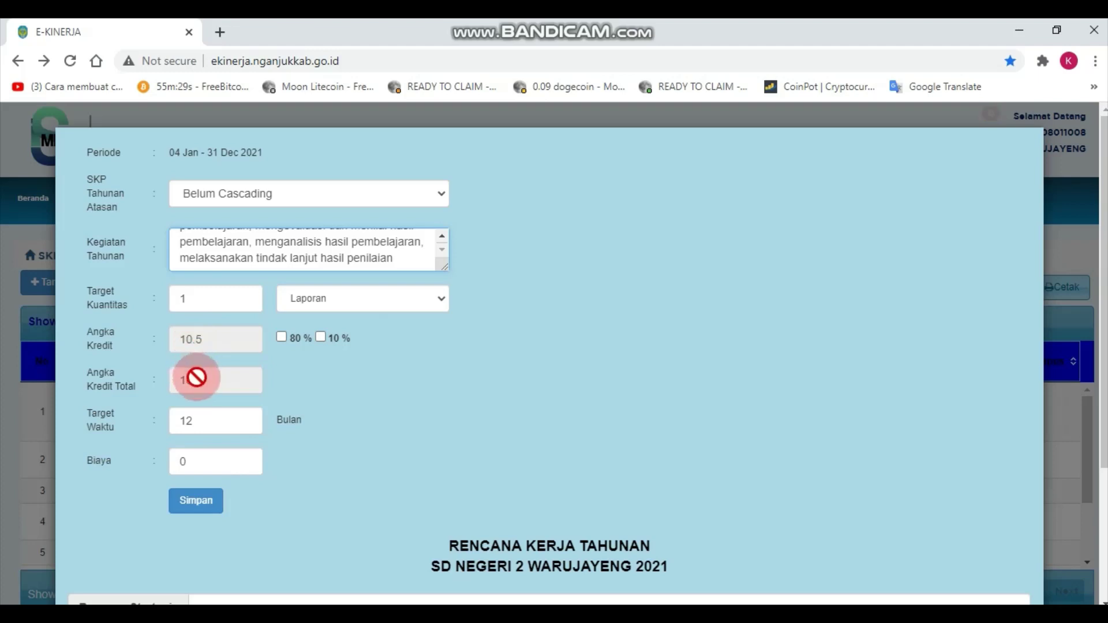
pyautogui.click(198, 396)
pyautogui.click(204, 344)
pyautogui.click(200, 355)
pyautogui.click(206, 329)
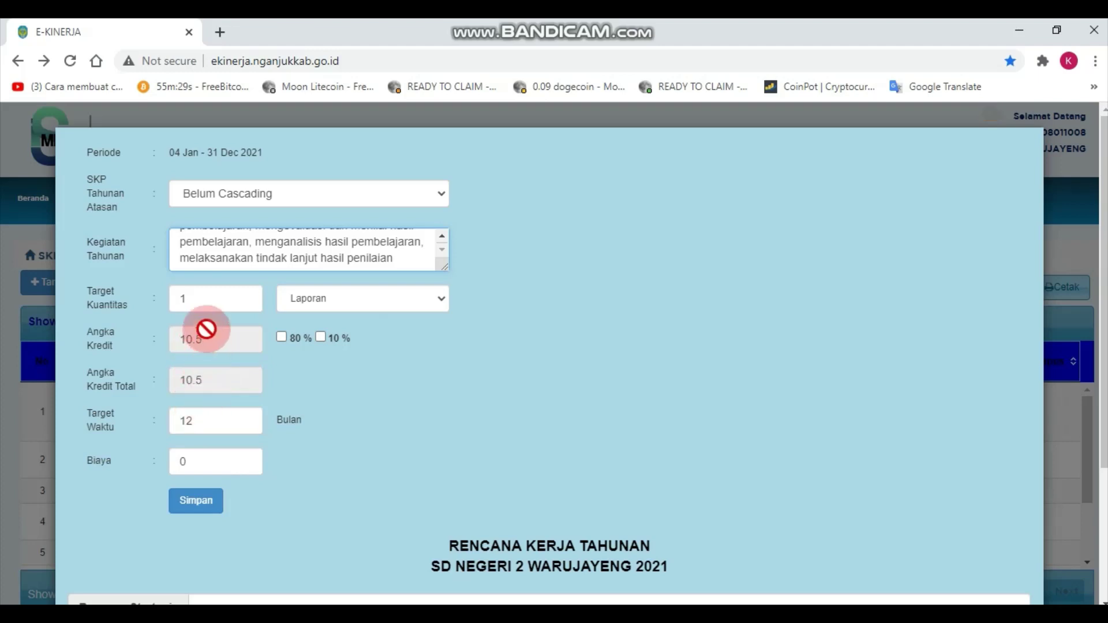
pyautogui.click(202, 367)
pyautogui.click(194, 390)
pyautogui.click(194, 417)
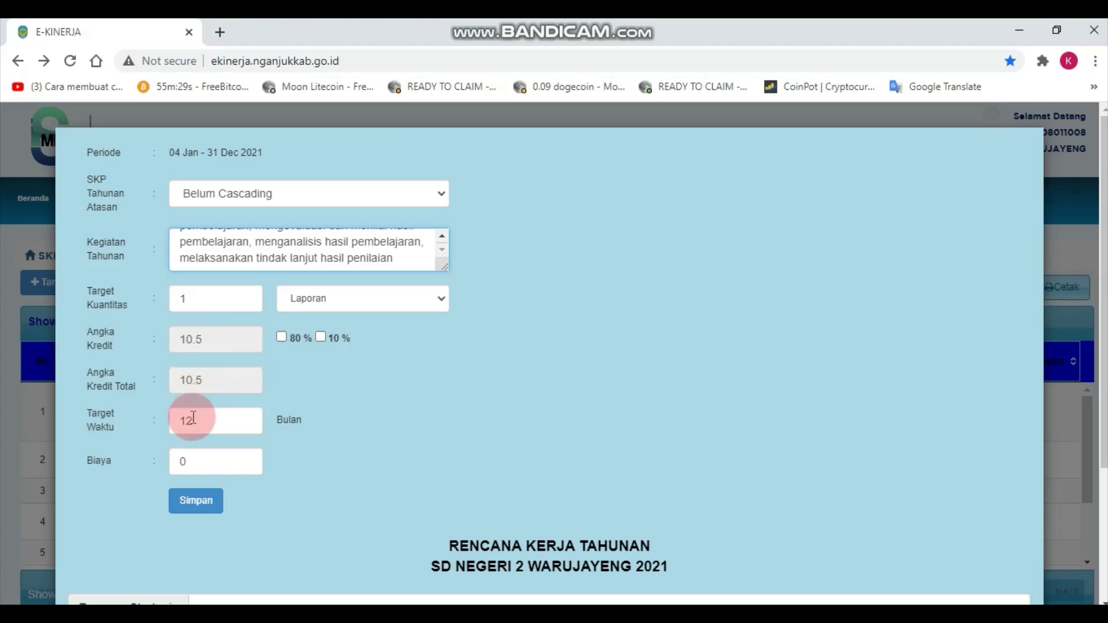
pyautogui.click(194, 416)
pyautogui.click(194, 422)
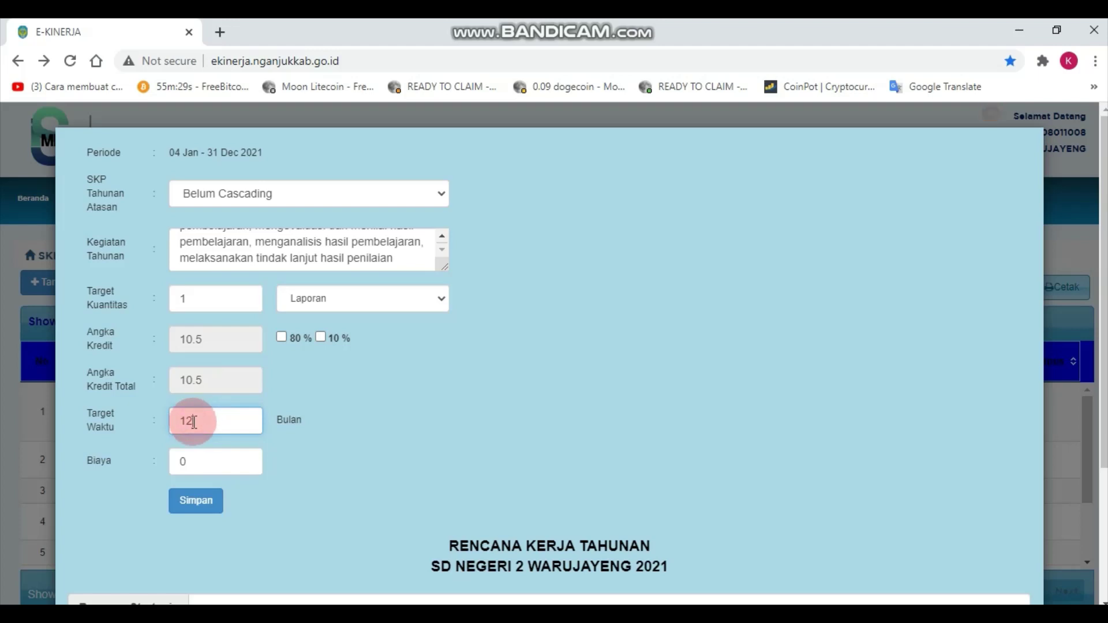
pyautogui.press('BackSpace')
pyautogui.write('2')
pyautogui.click(194, 456)
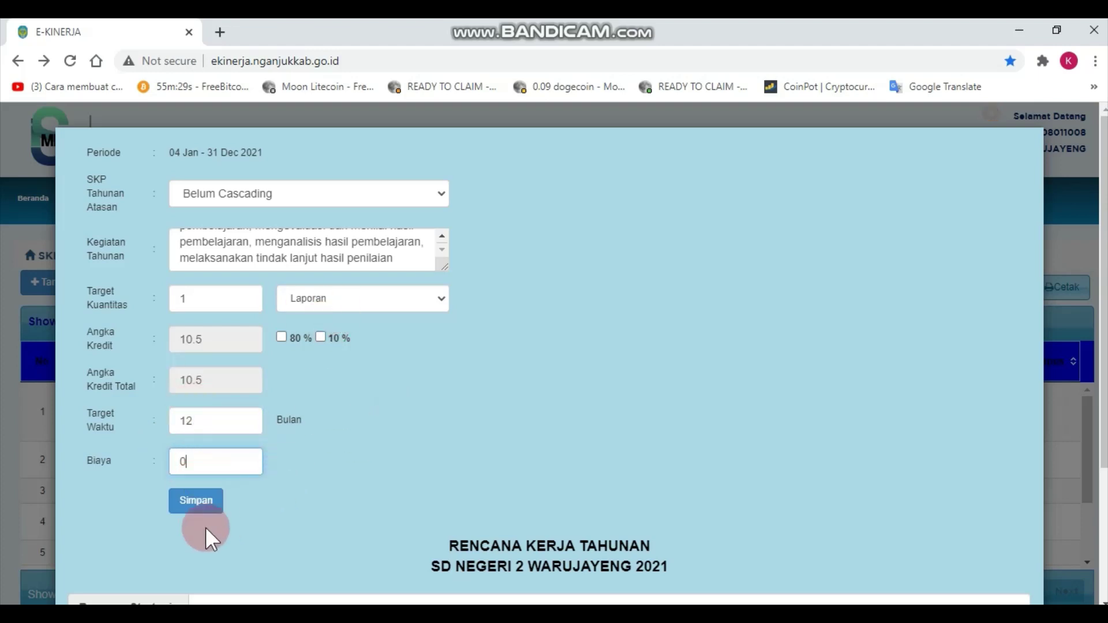
pyautogui.click(195, 502)
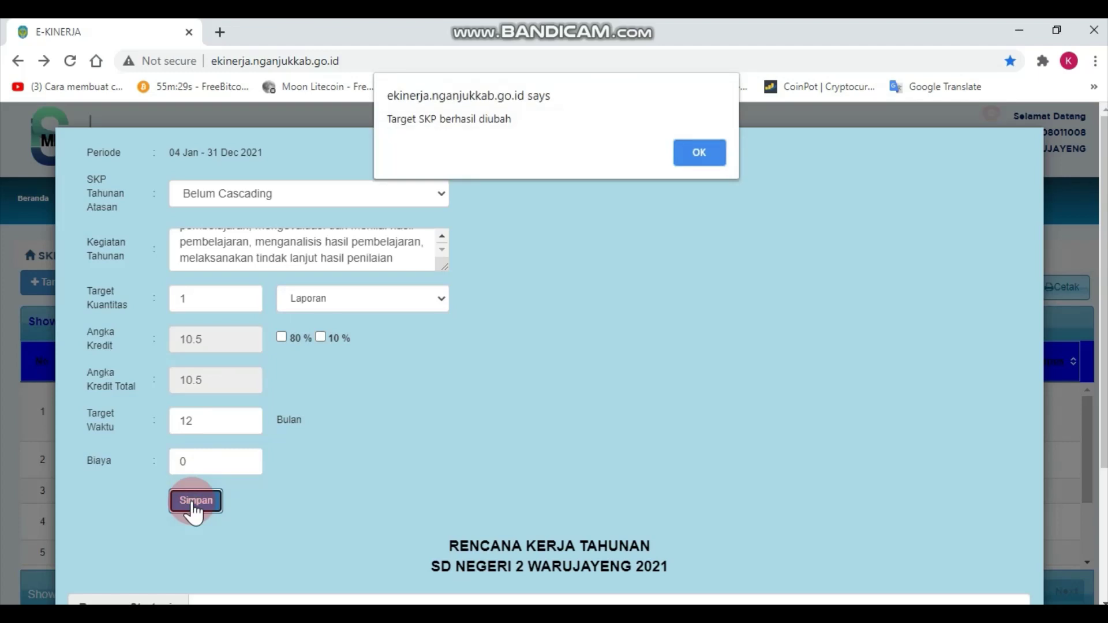
# Dismiss the save confirmation and copy row 2's Kegiatan Tahunan description.
pyautogui.click(690, 154)
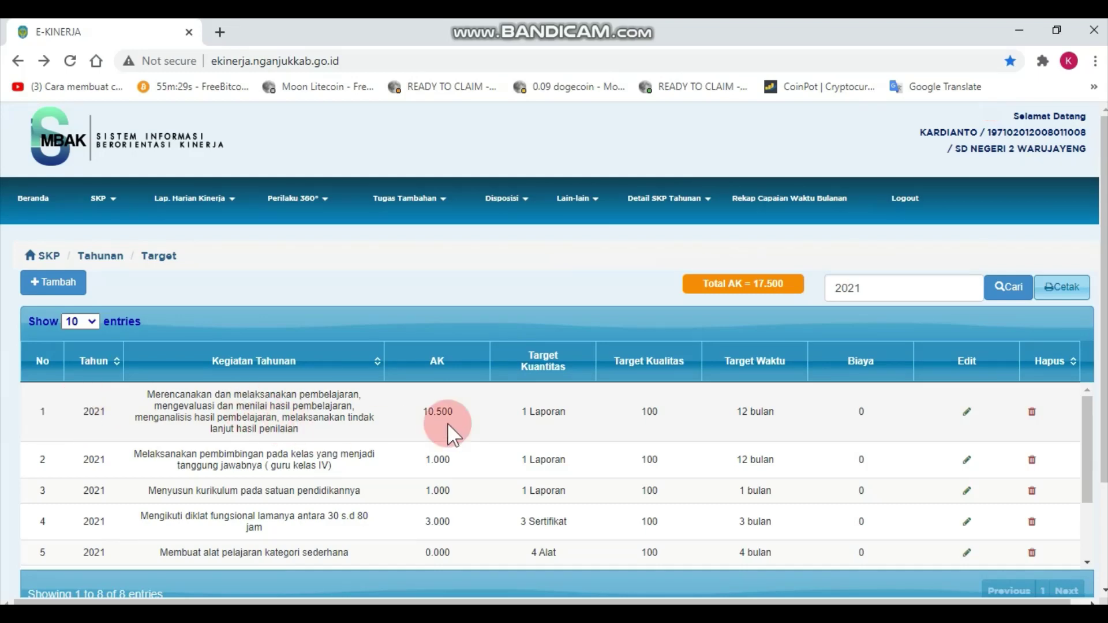
pyautogui.moveTo(1085, 455); pyautogui.dragTo(1087, 475)
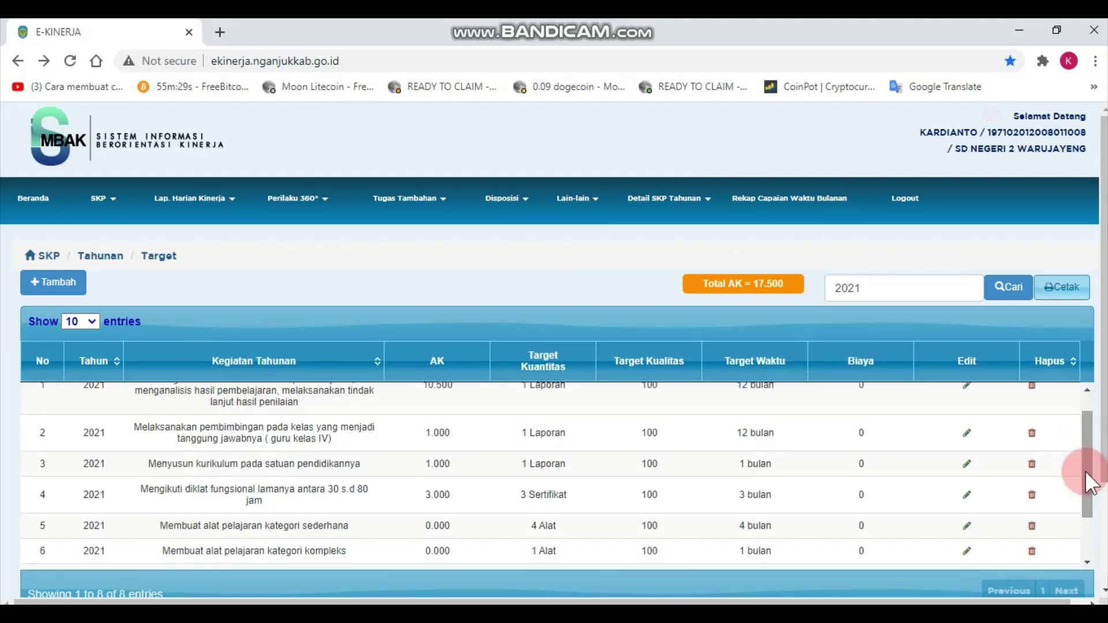
pyautogui.click(153, 433)
pyautogui.moveTo(153, 433); pyautogui.dragTo(348, 438)
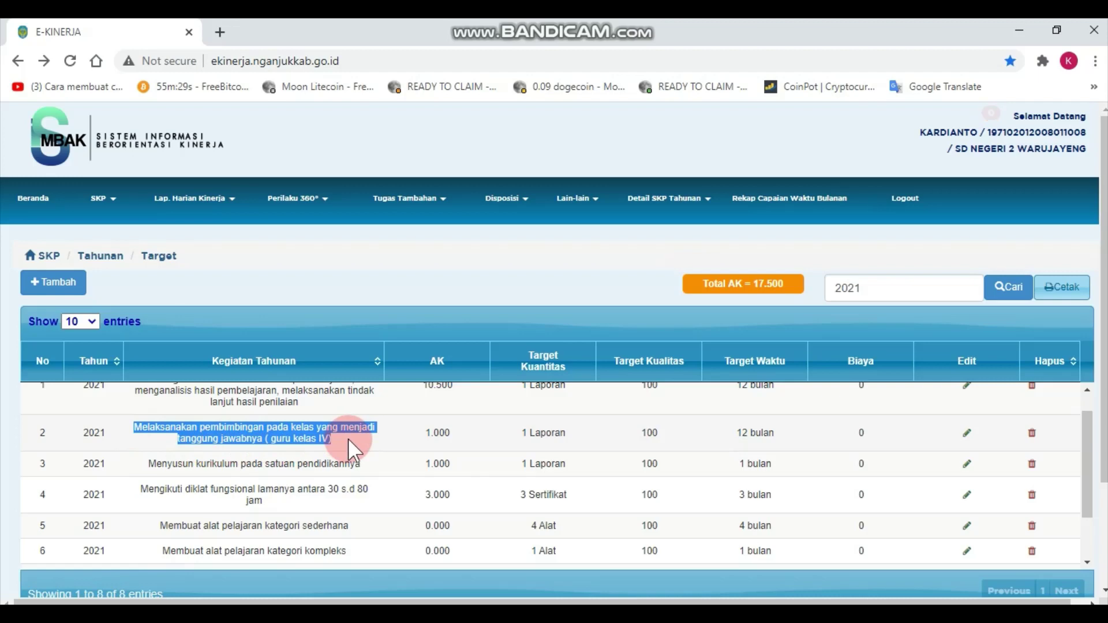
pyautogui.click(298, 430)
pyautogui.rightClick(297, 430)
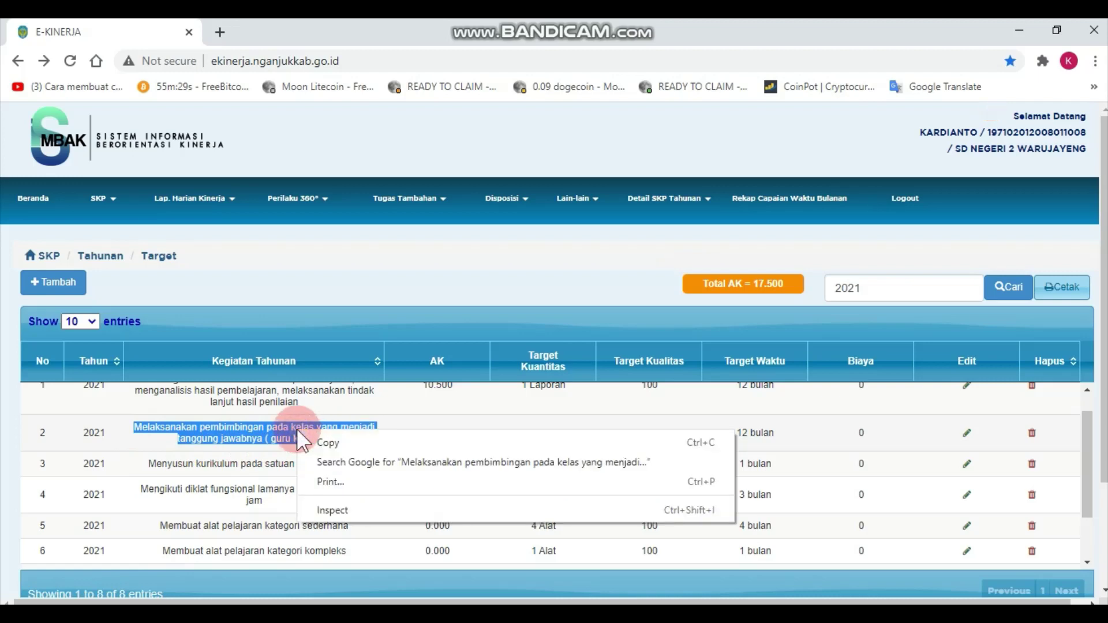
pyautogui.click(327, 442)
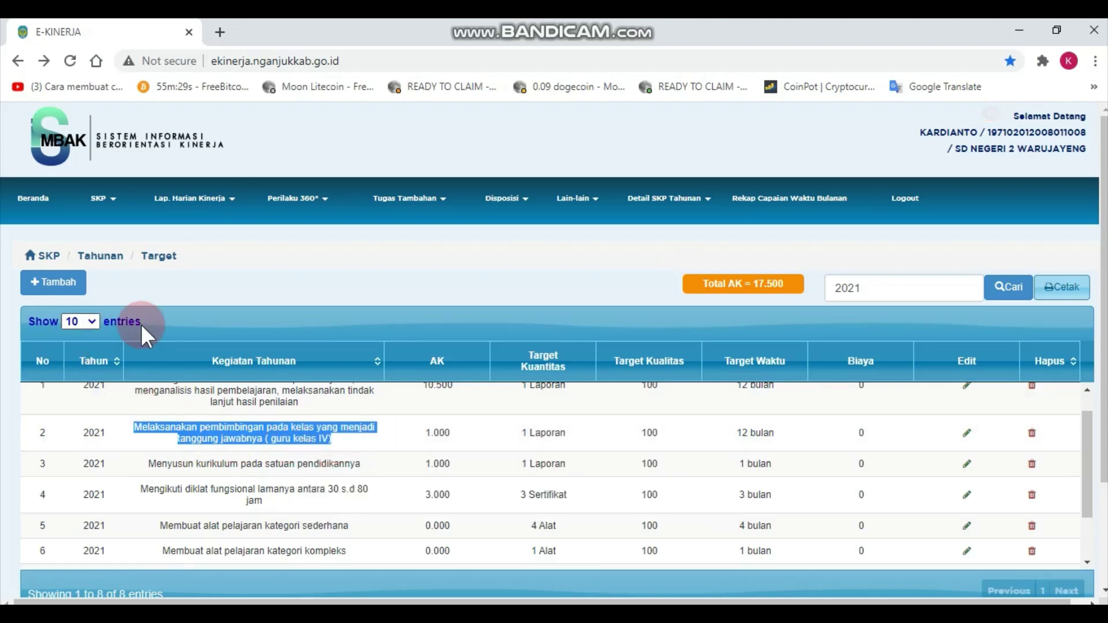
pyautogui.moveTo(226, 276); pyautogui.dragTo(73, 283)
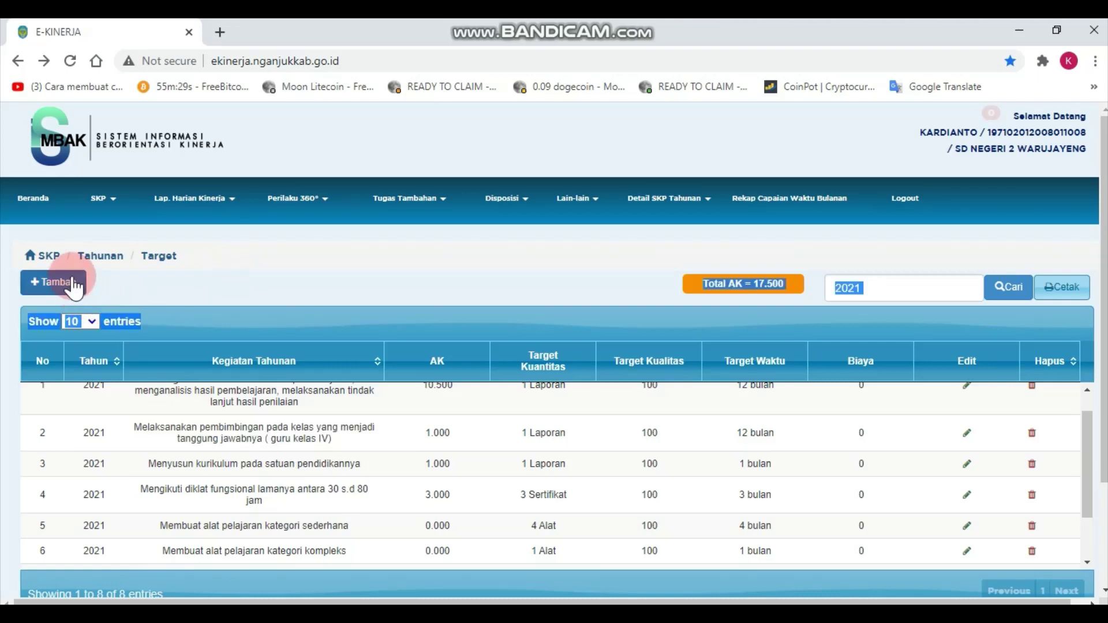
# Start a new target and paste row 2's activity description into Kegiatan Tahunan.
pyautogui.click(72, 283)
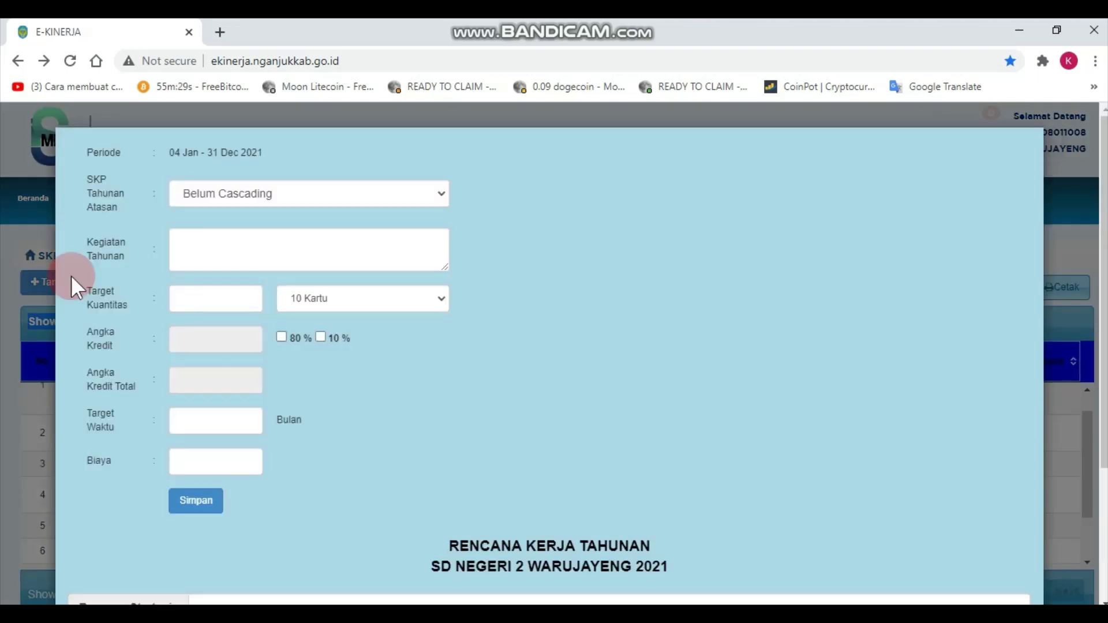
pyautogui.click(202, 255)
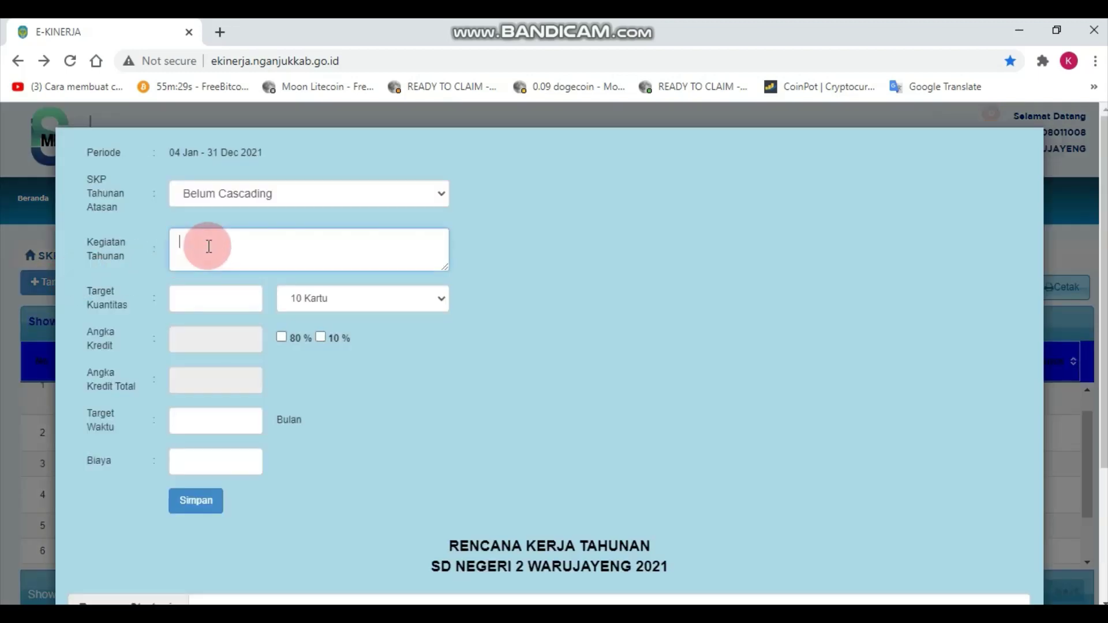
pyautogui.rightClick(203, 242)
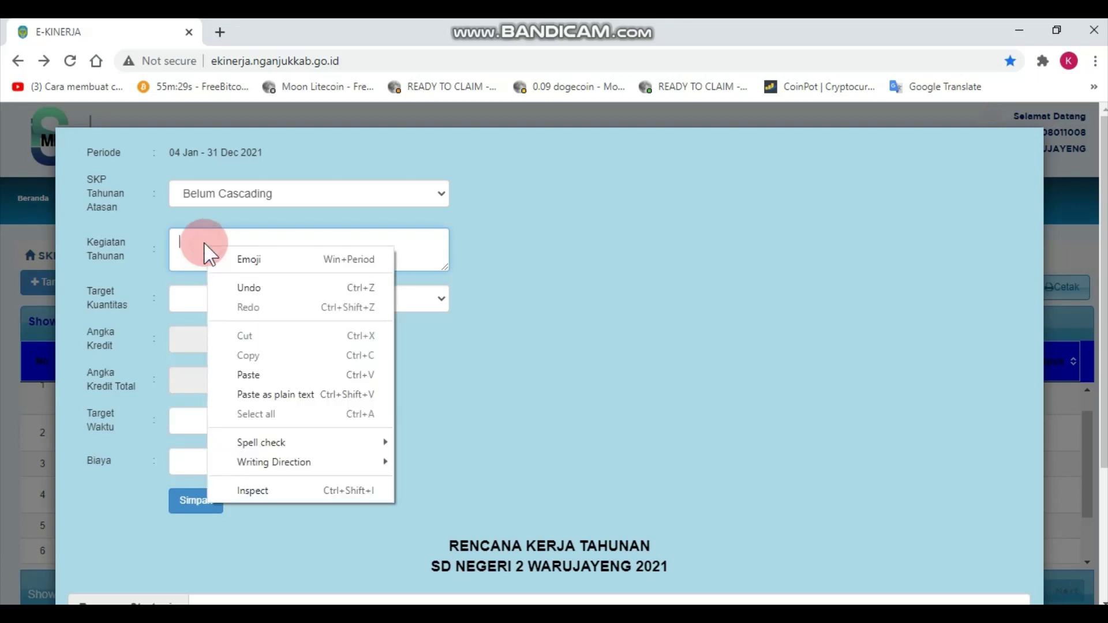
pyautogui.click(271, 375)
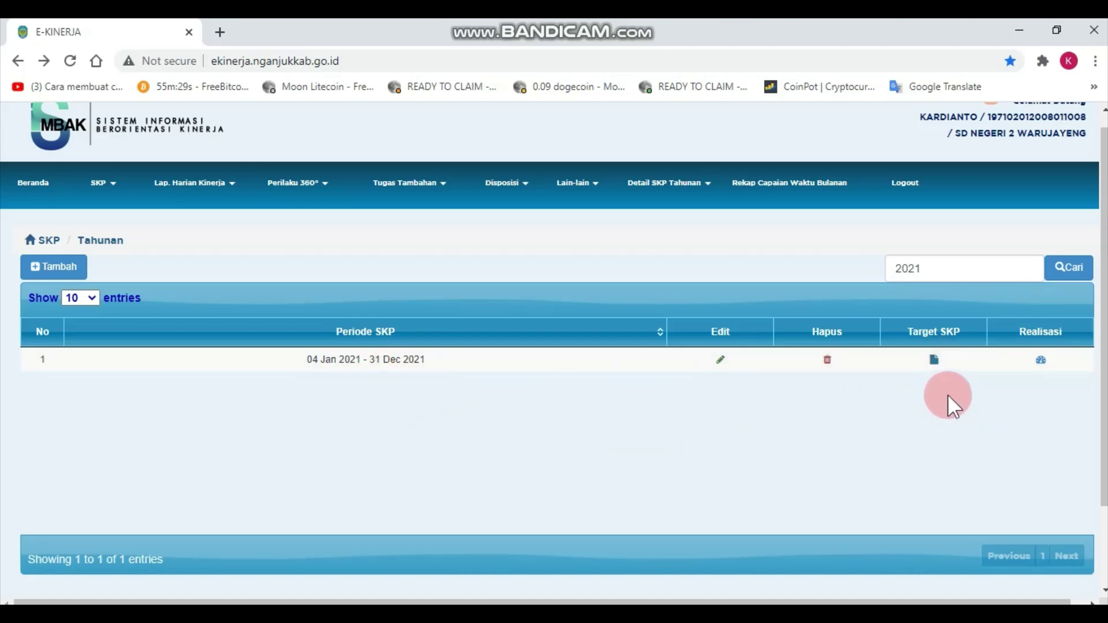
# Reopen the 2021 period's target list and dismiss the browser's right-click menu.
pyautogui.click(934, 363)
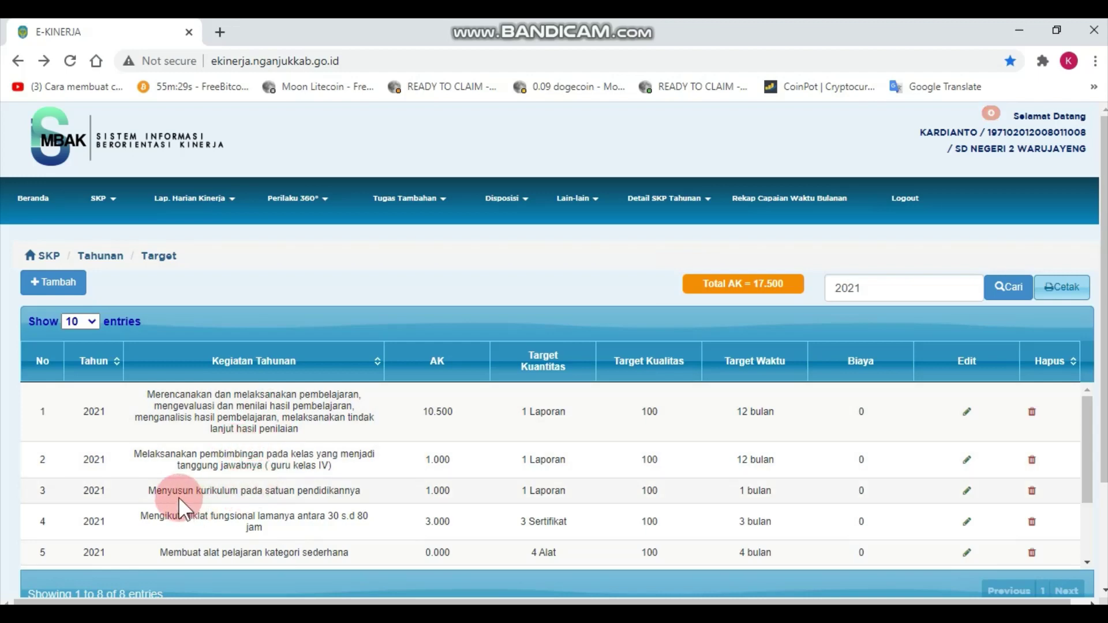
pyautogui.rightClick(144, 487)
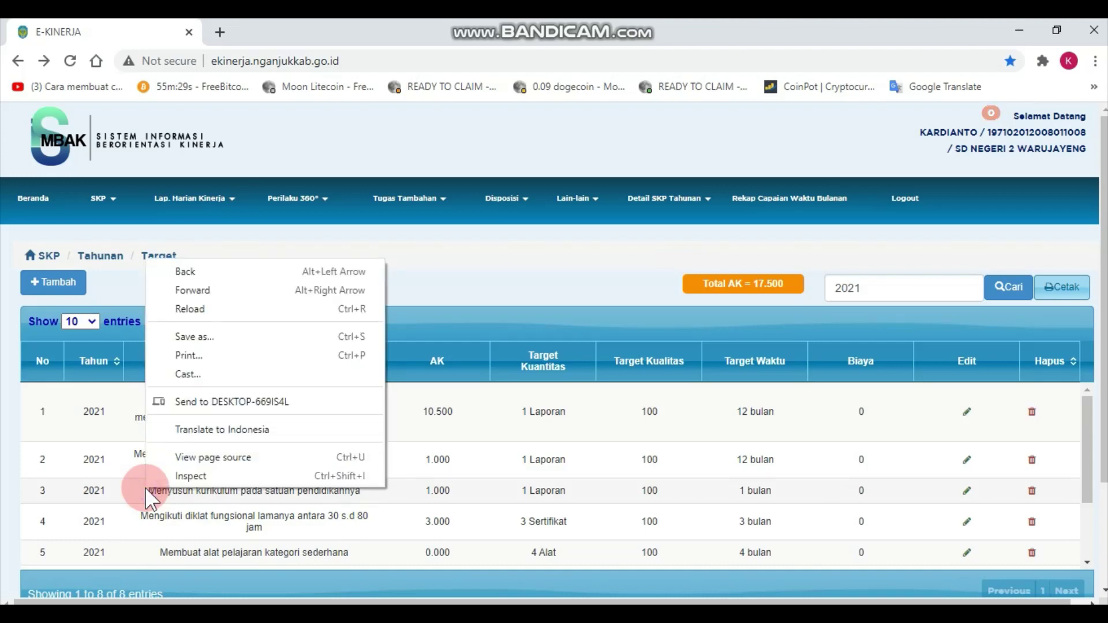
pyautogui.click(462, 288)
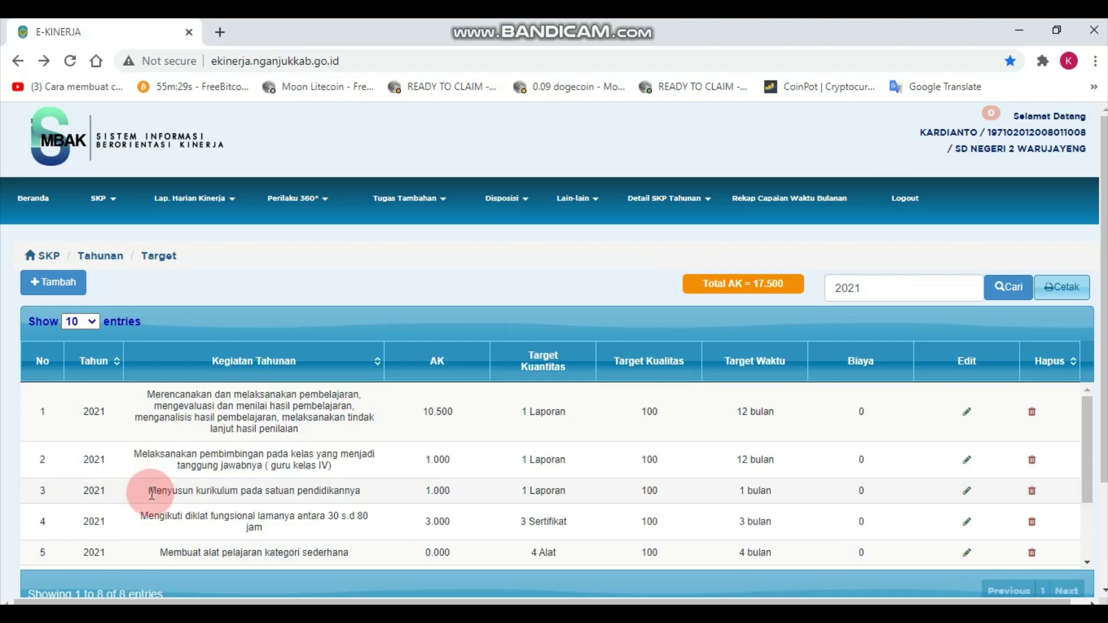
# Copy row 3's curriculum activity text and paste it into a new target's Kegiatan Tahunan.
pyautogui.moveTo(149, 489); pyautogui.dragTo(351, 492)
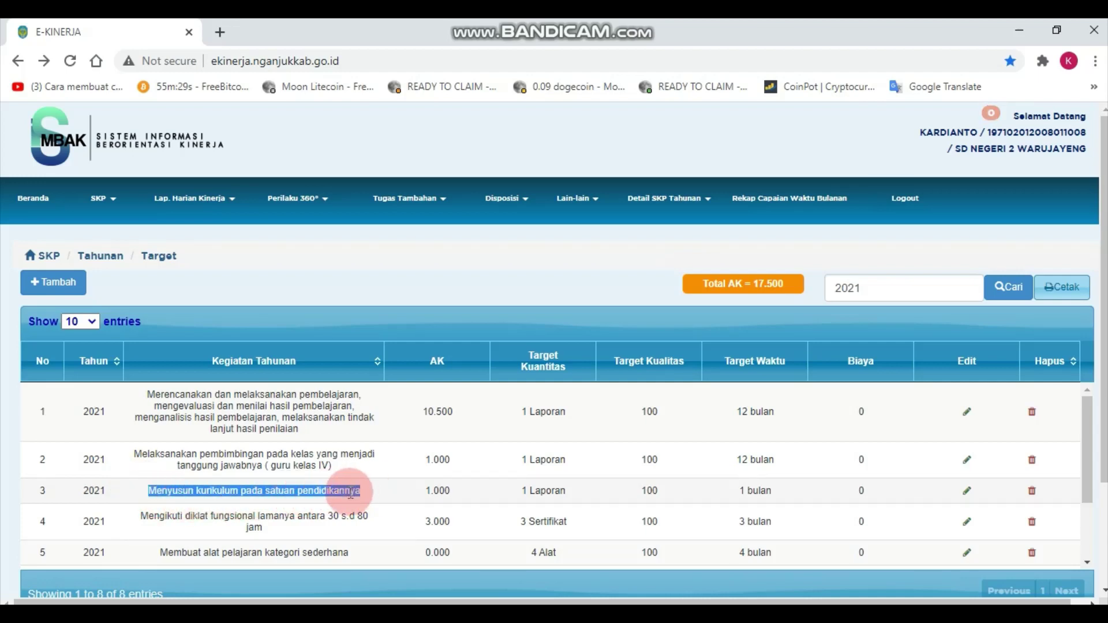
pyautogui.rightClick(351, 492)
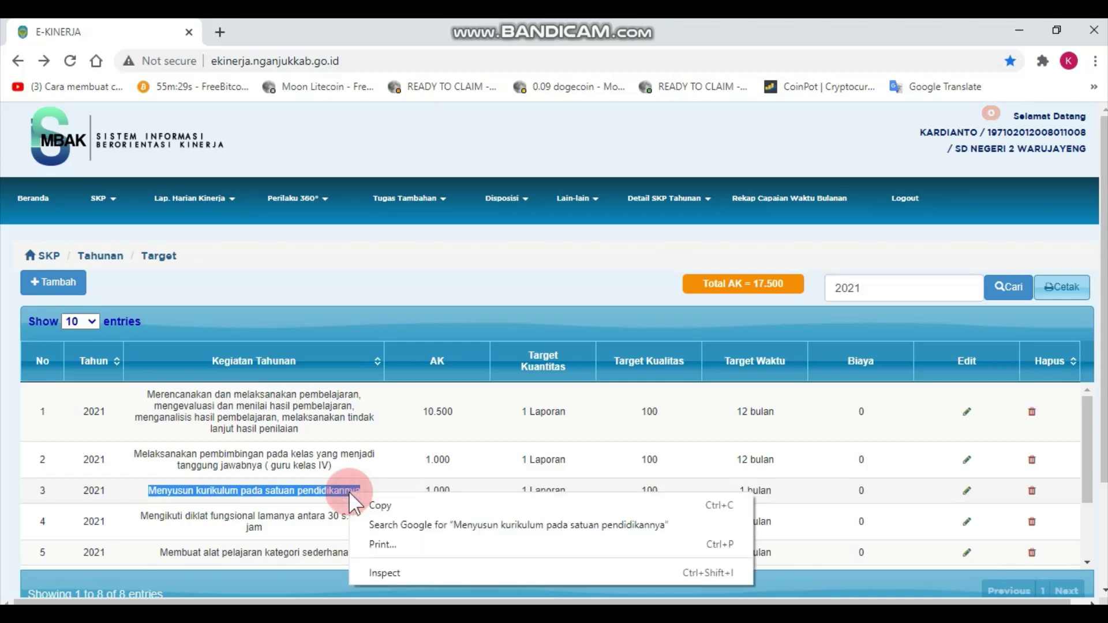
pyautogui.click(392, 507)
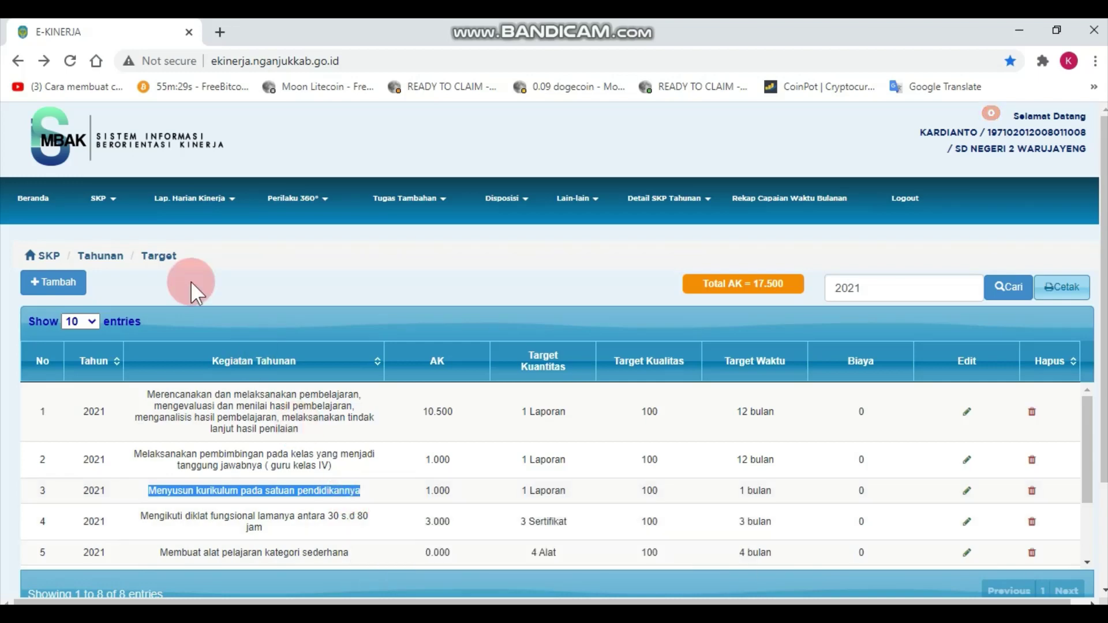
pyautogui.click(37, 287)
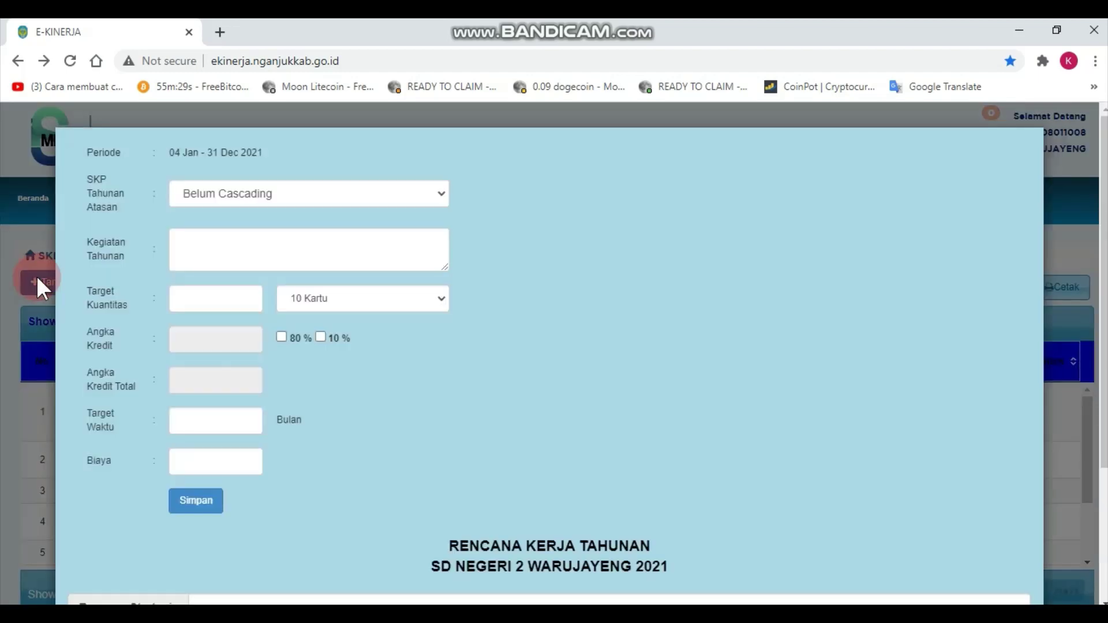
pyautogui.click(230, 241)
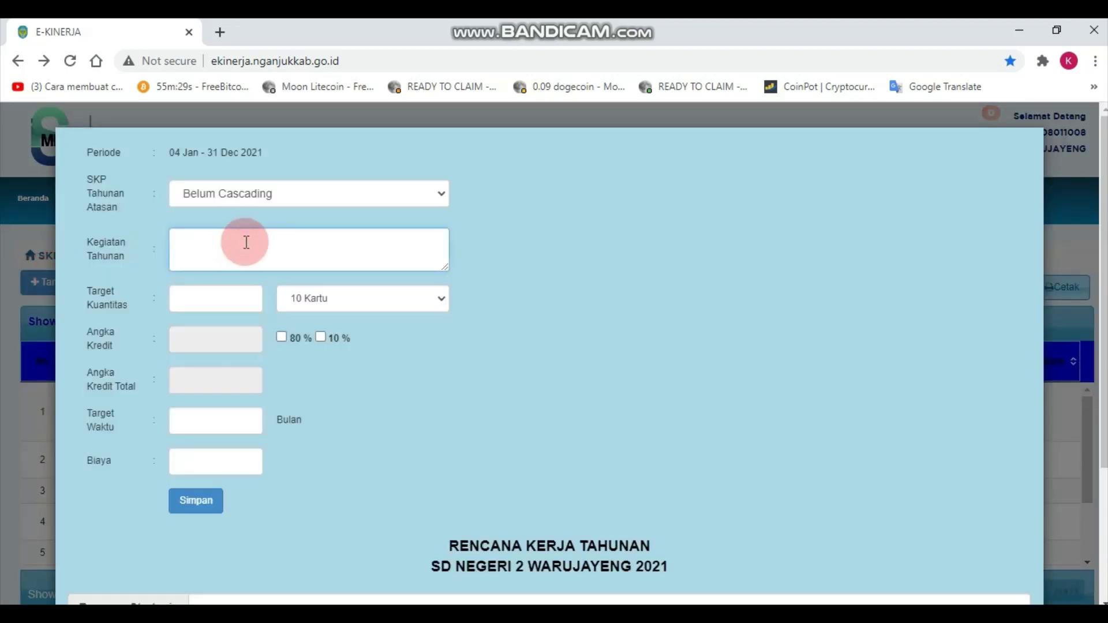
pyautogui.rightClick(245, 241)
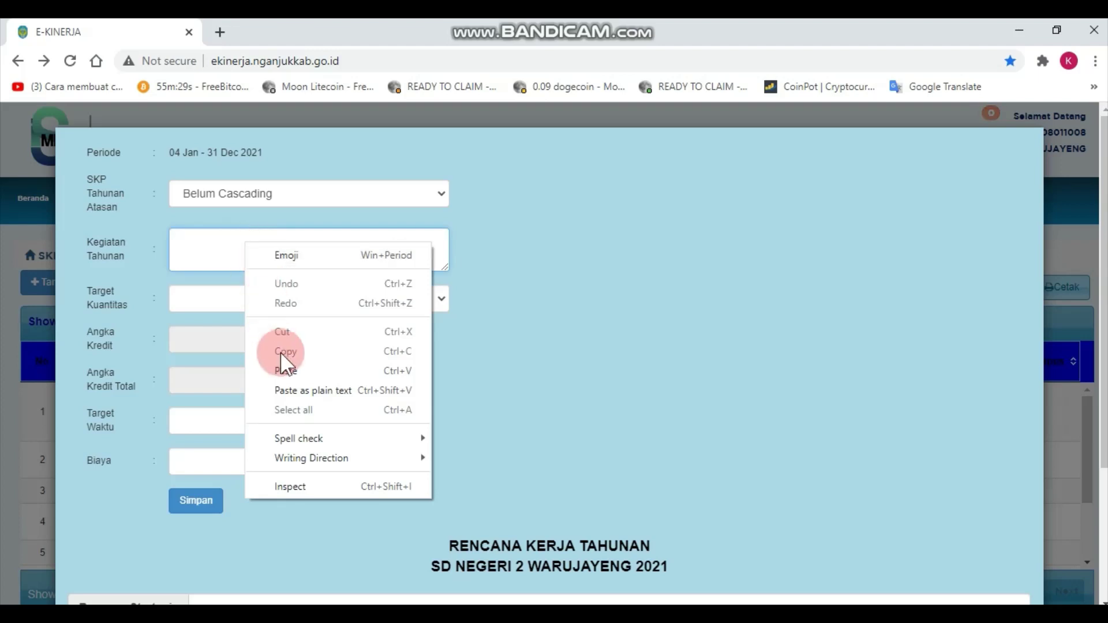
pyautogui.click(283, 370)
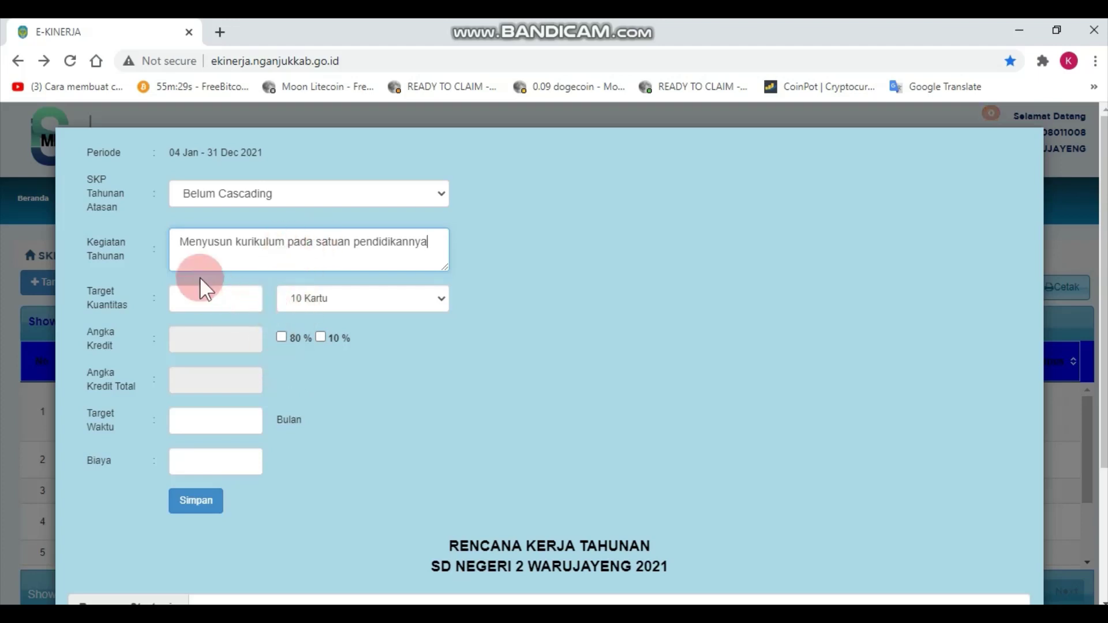
# Set quantity 1 Laporan, Target Waktu 1 month and Biaya 0, then save.
pyautogui.click(227, 294)
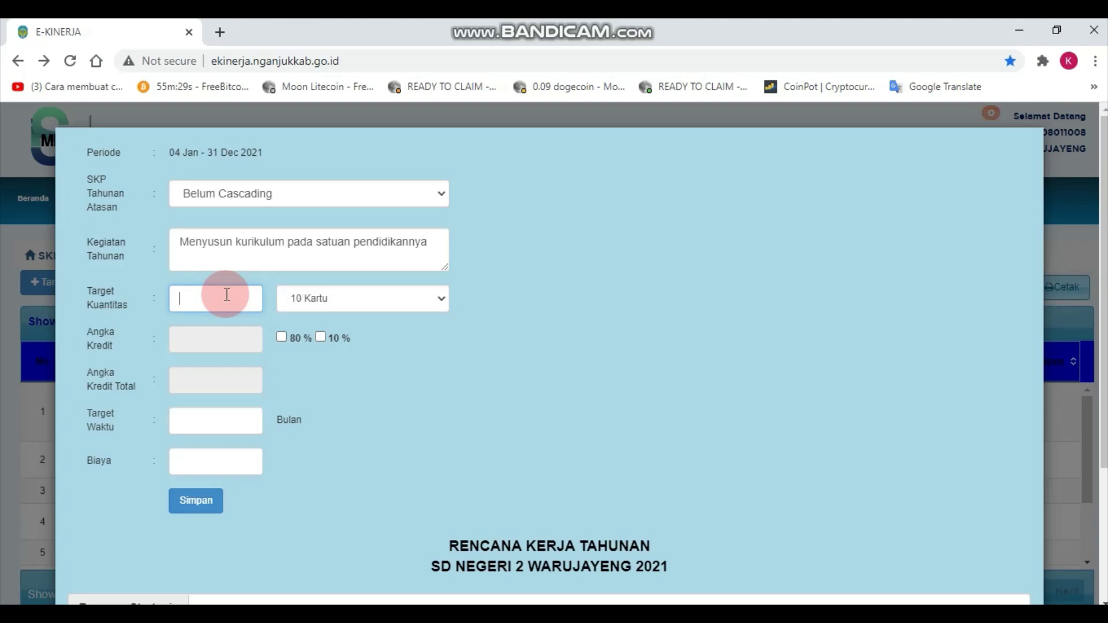
pyautogui.write('1')
pyautogui.click(443, 295)
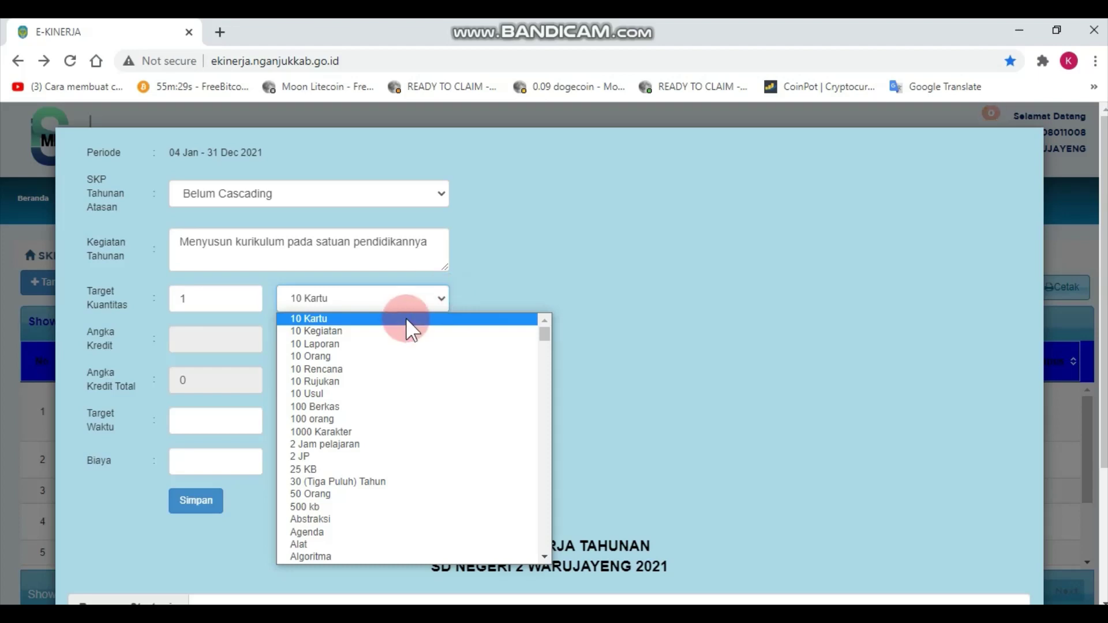
pyautogui.press('k')
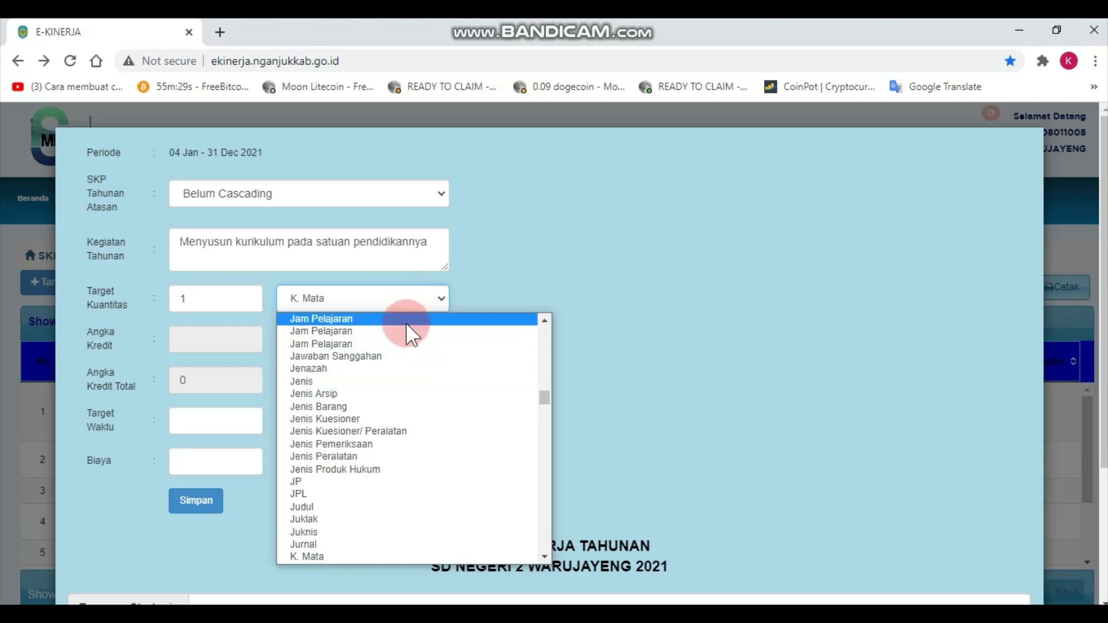
pyautogui.press('l')
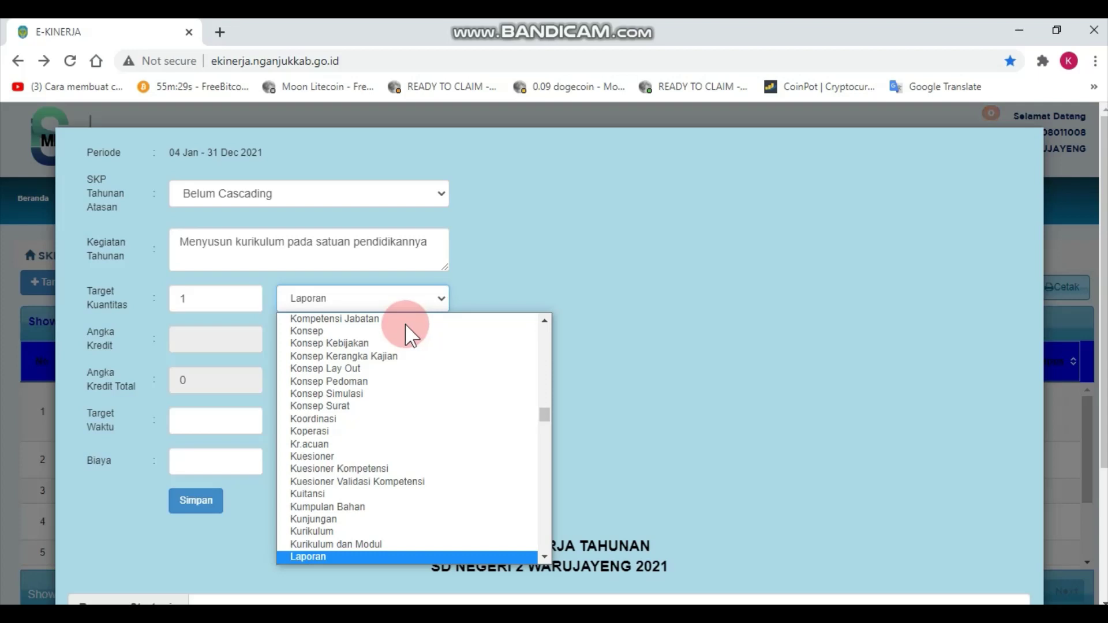
pyautogui.scroll(-2, 323, 552)
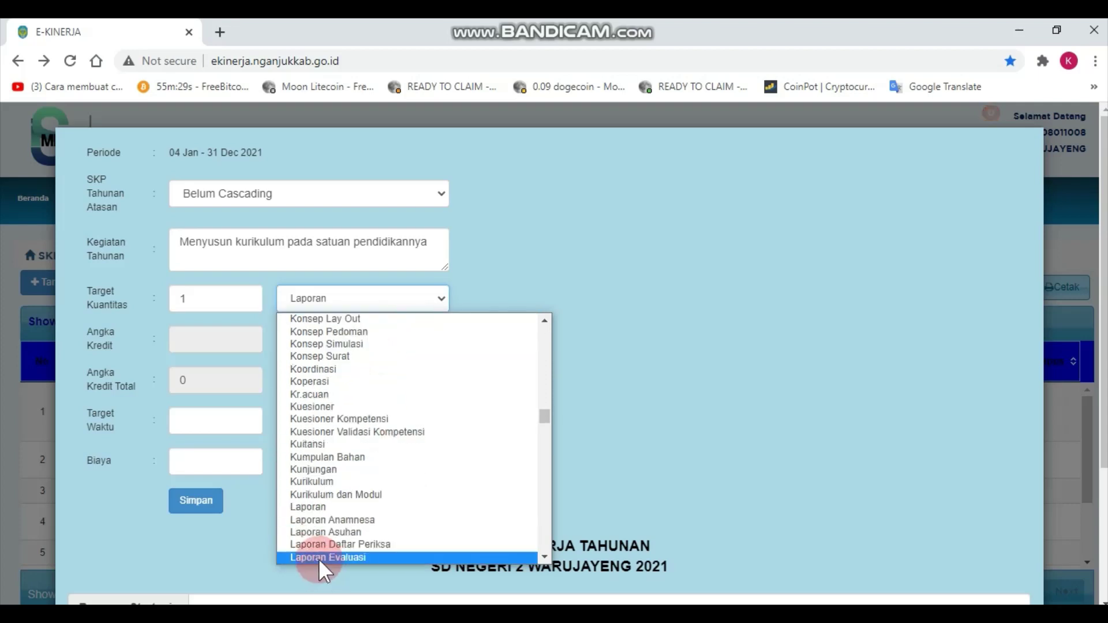
pyautogui.click(306, 507)
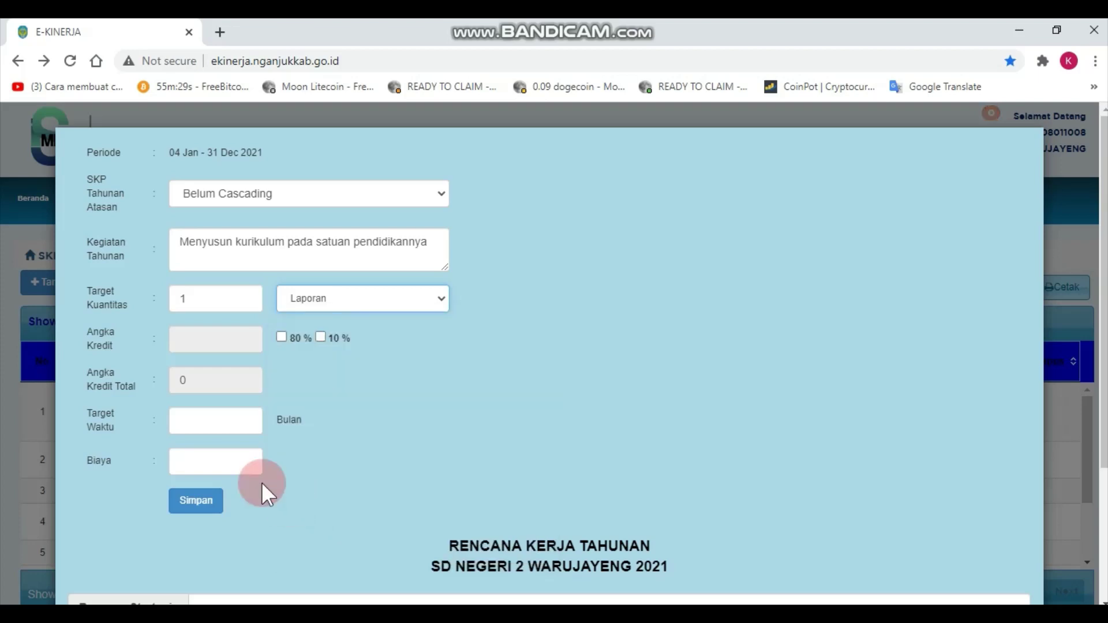
pyautogui.click(218, 426)
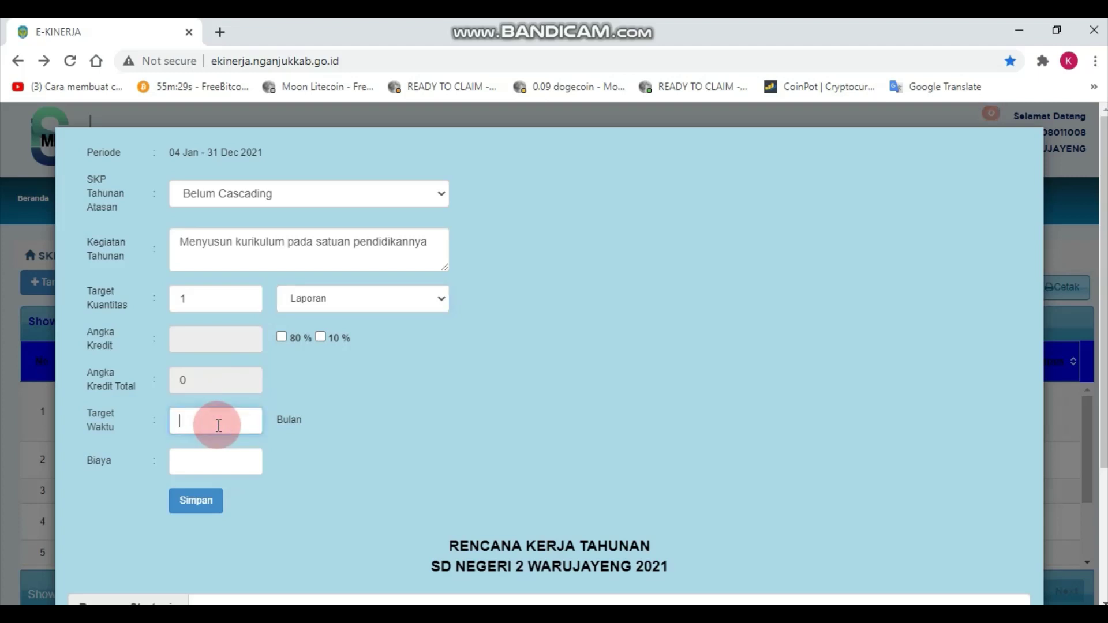
pyautogui.write('1')
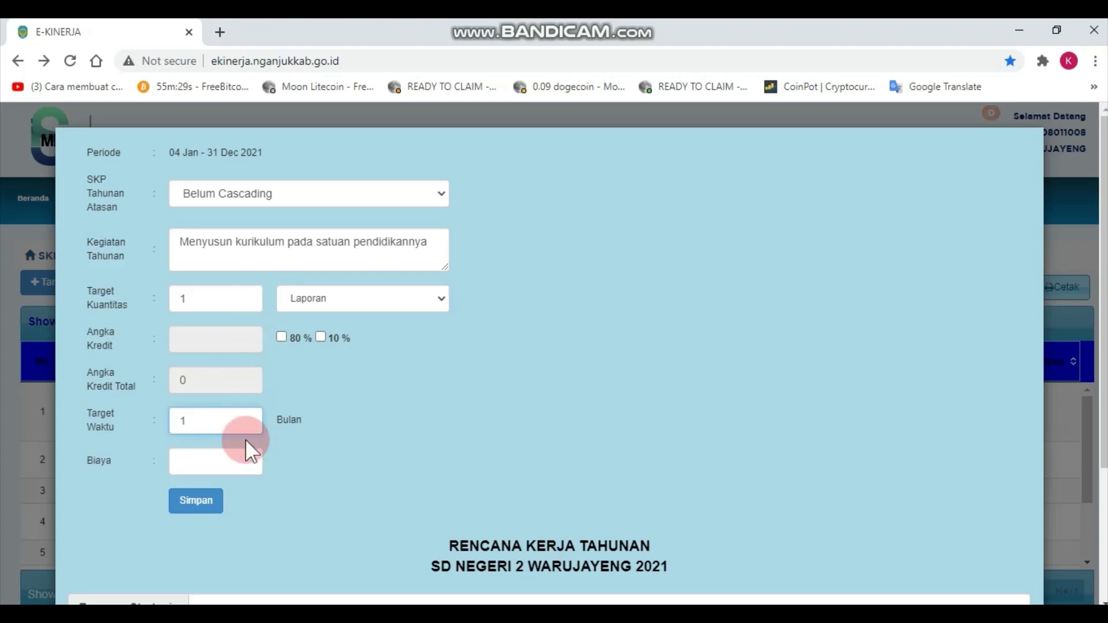
pyautogui.click(208, 457)
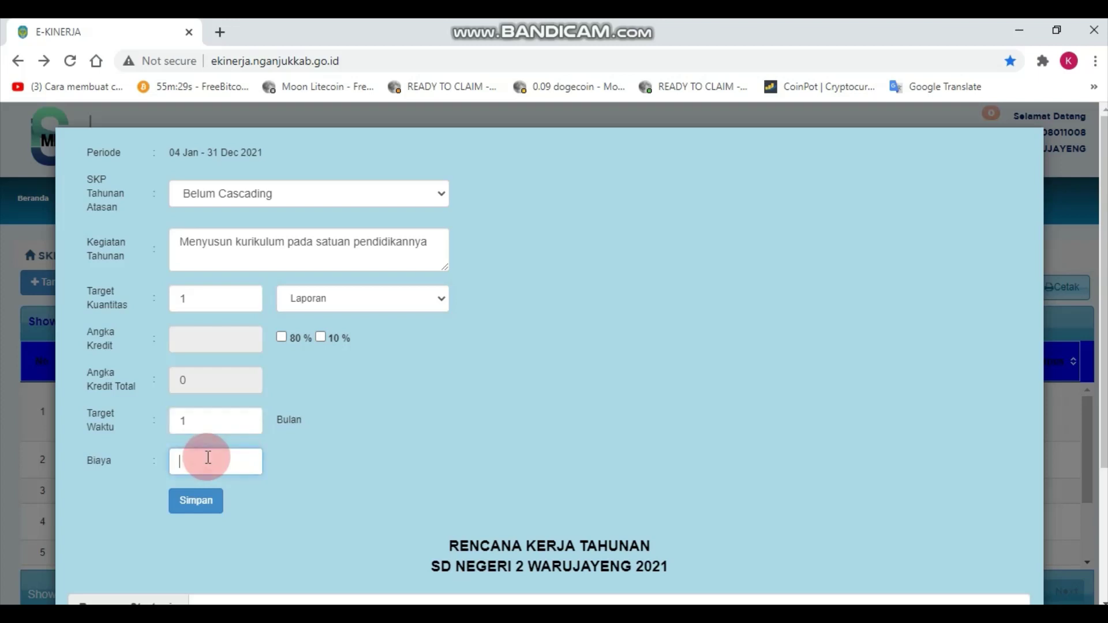
pyautogui.write('0')
pyautogui.click(209, 512)
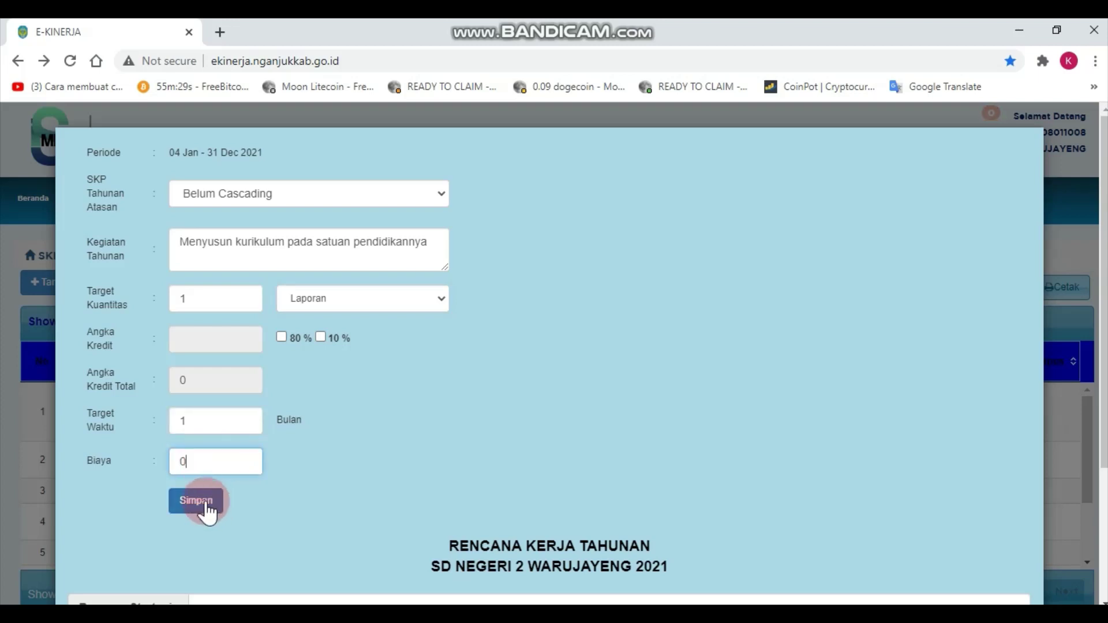
pyautogui.click(208, 512)
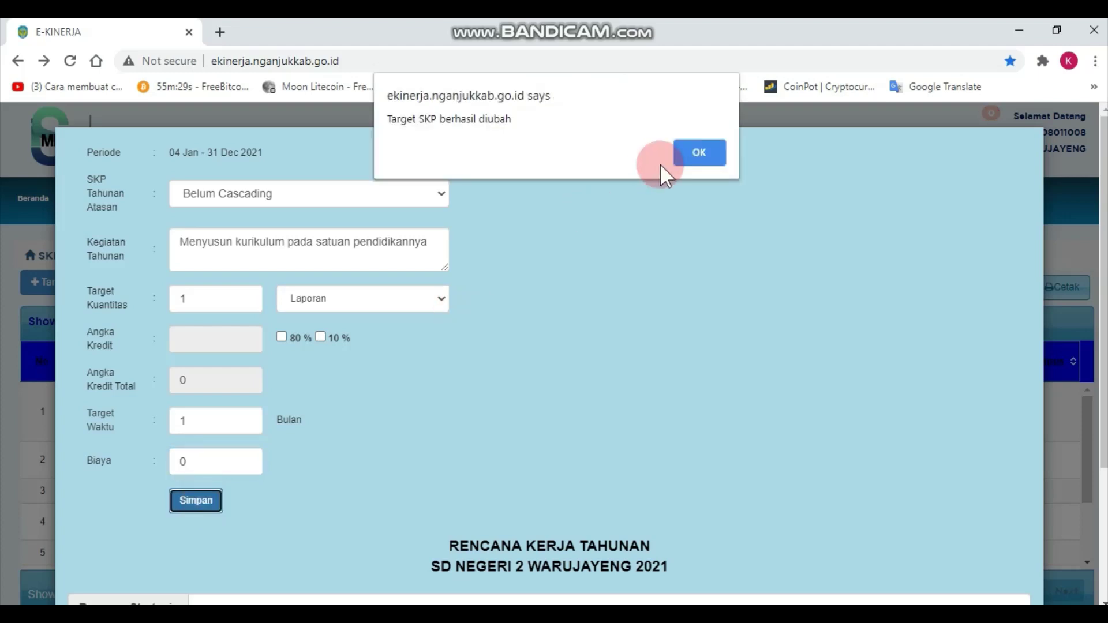
# Dismiss the success notice, copy row 4's diklat activity text, and start a new target.
pyautogui.click(705, 150)
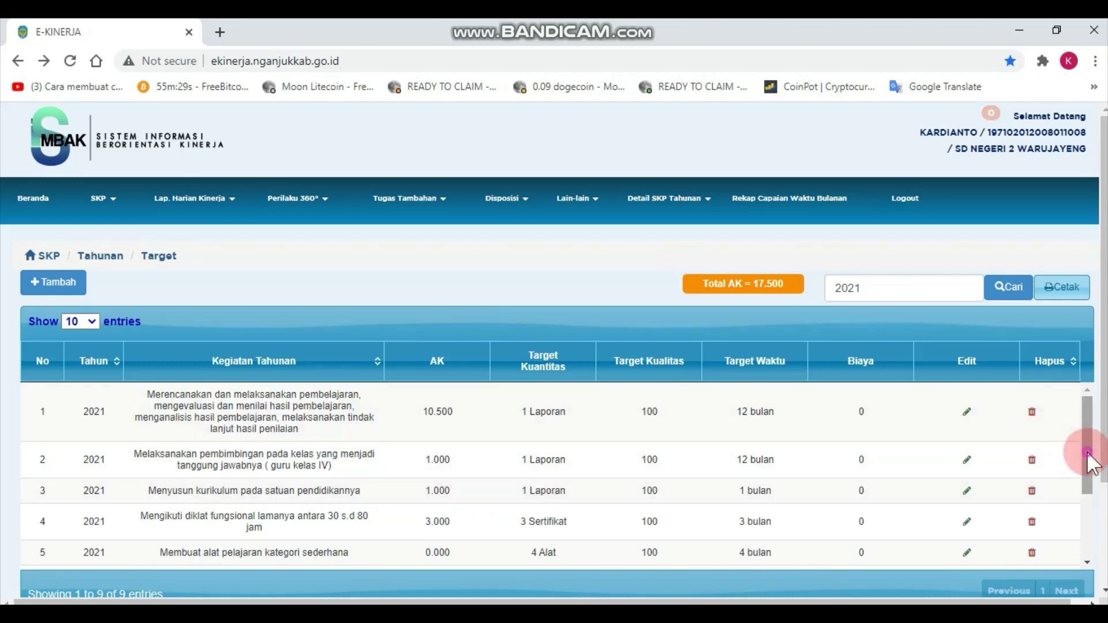
pyautogui.moveTo(1086, 451); pyautogui.dragTo(1085, 487)
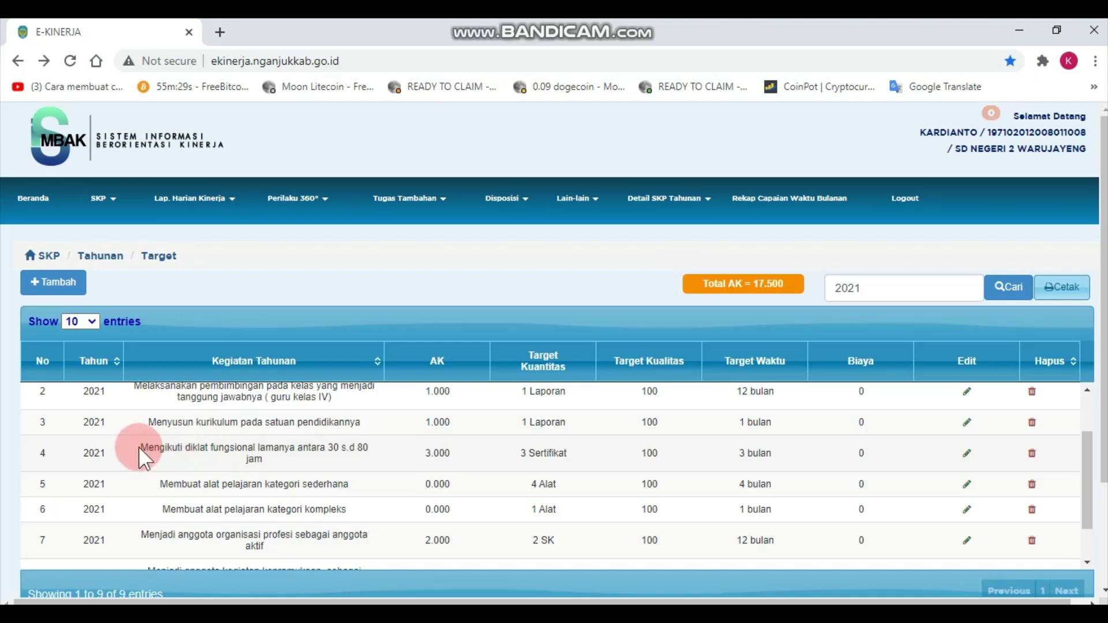
pyautogui.moveTo(138, 446); pyautogui.dragTo(254, 465)
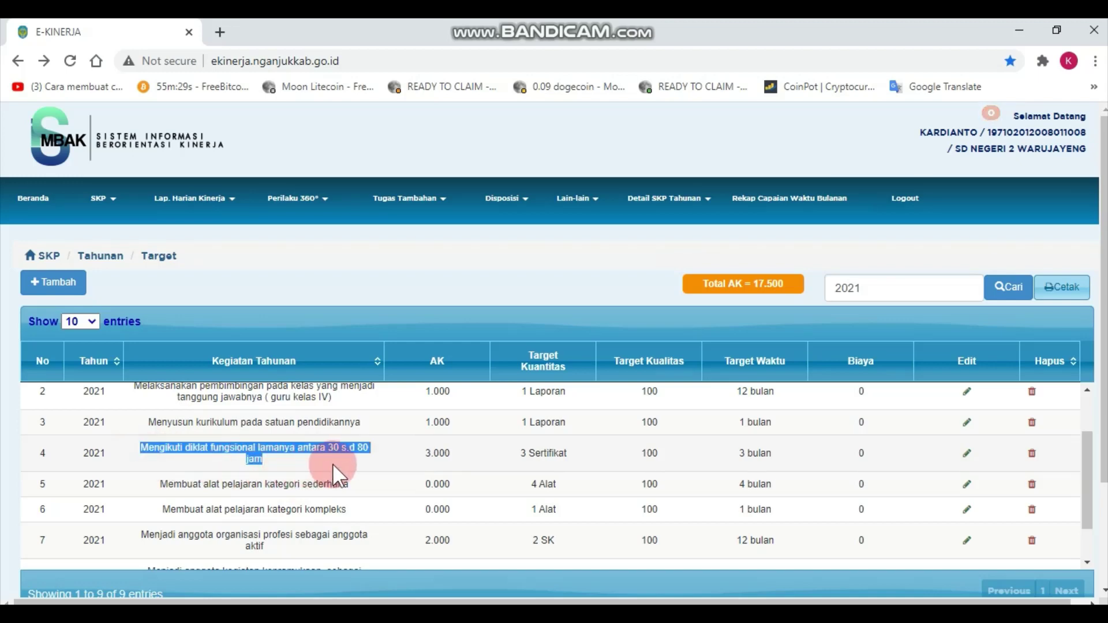
pyautogui.rightClick(318, 444)
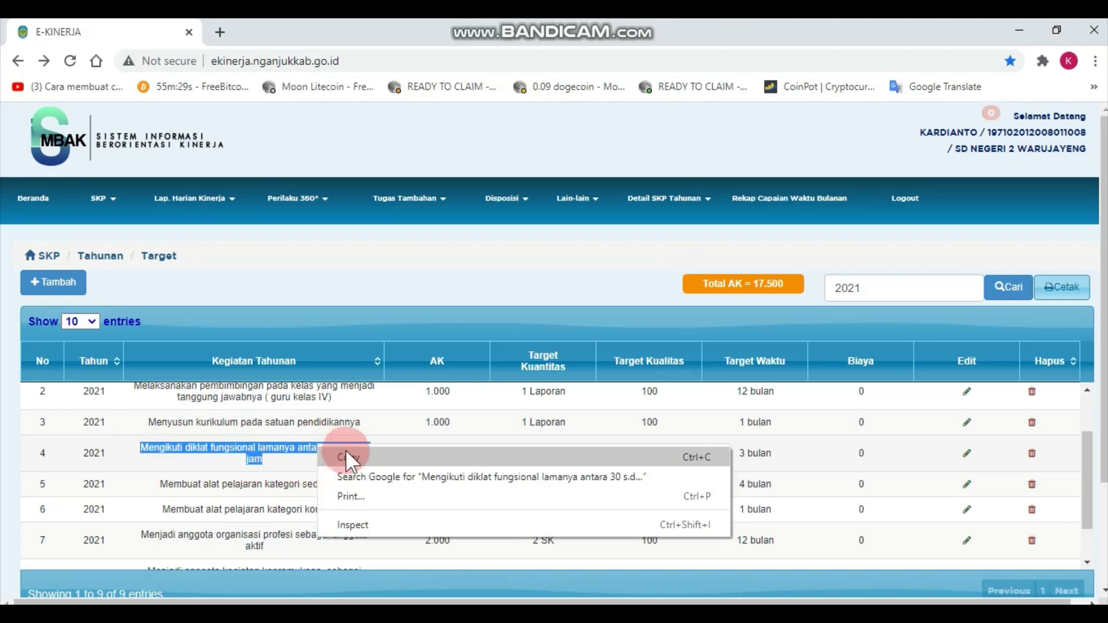
pyautogui.click(347, 457)
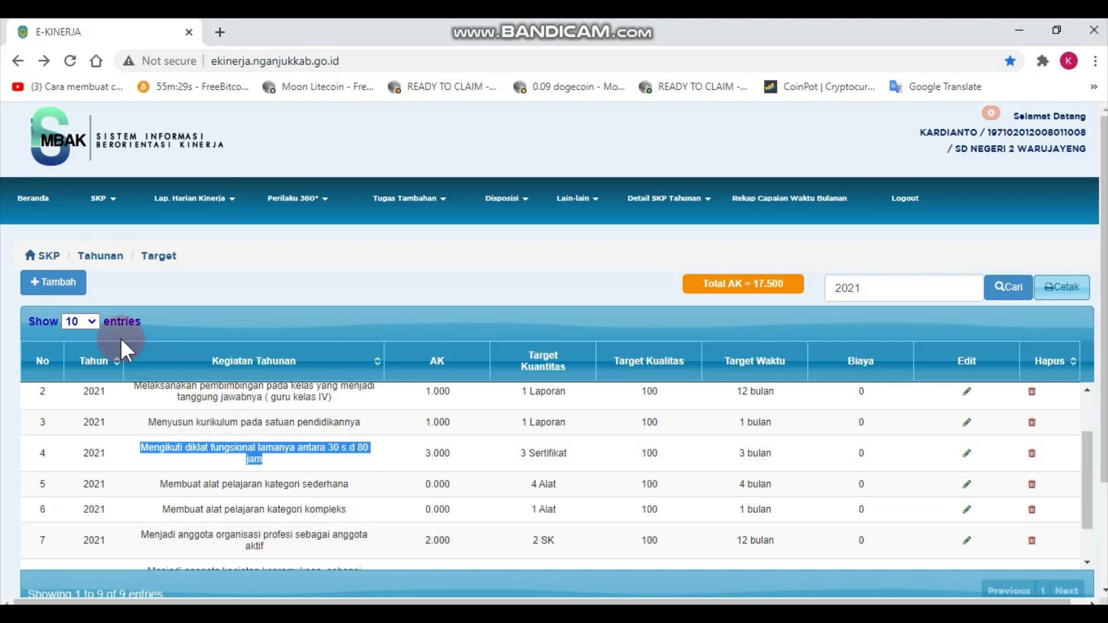
pyautogui.click(82, 284)
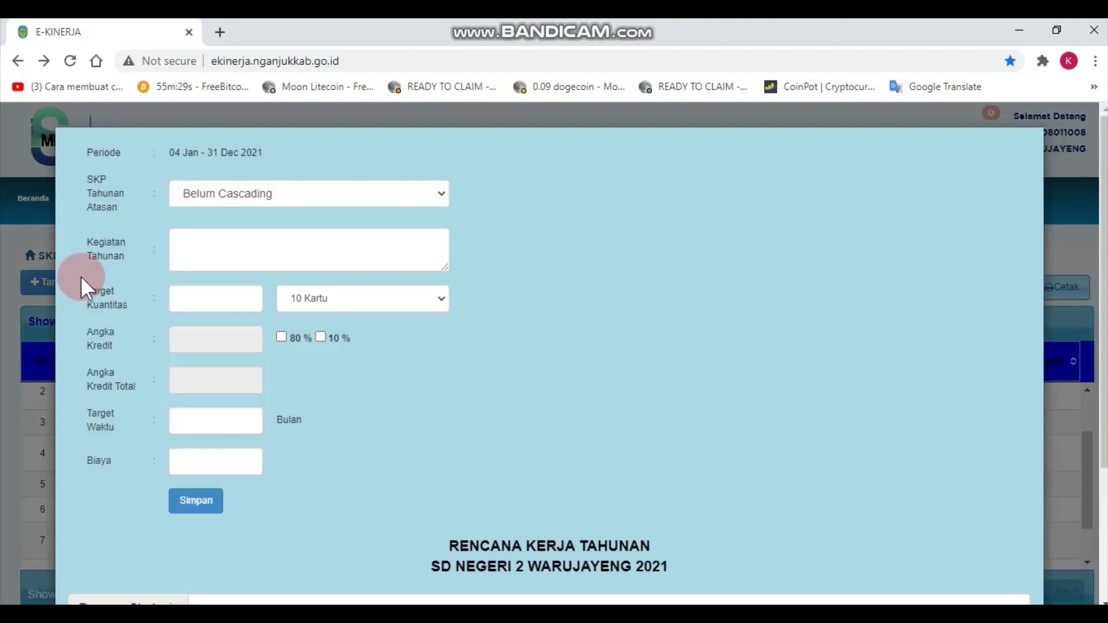
# Paste the diklat fungsional 30–80 jam activity into the form and set quantity to 3.
pyautogui.click(237, 259)
pyautogui.rightClick(237, 259)
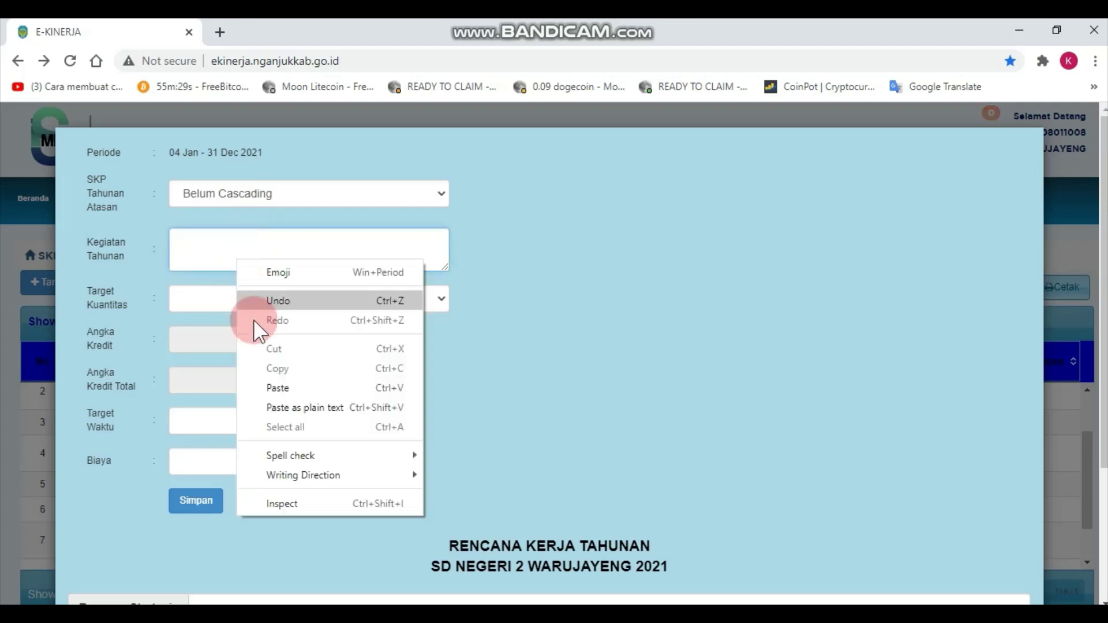
pyautogui.click(286, 387)
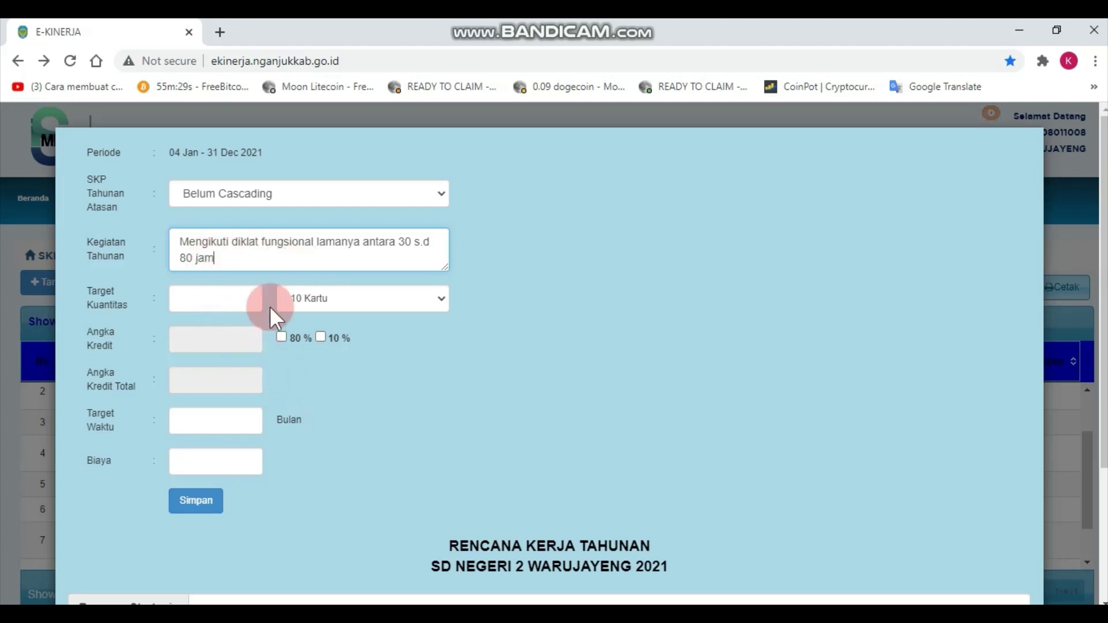
pyautogui.click(221, 301)
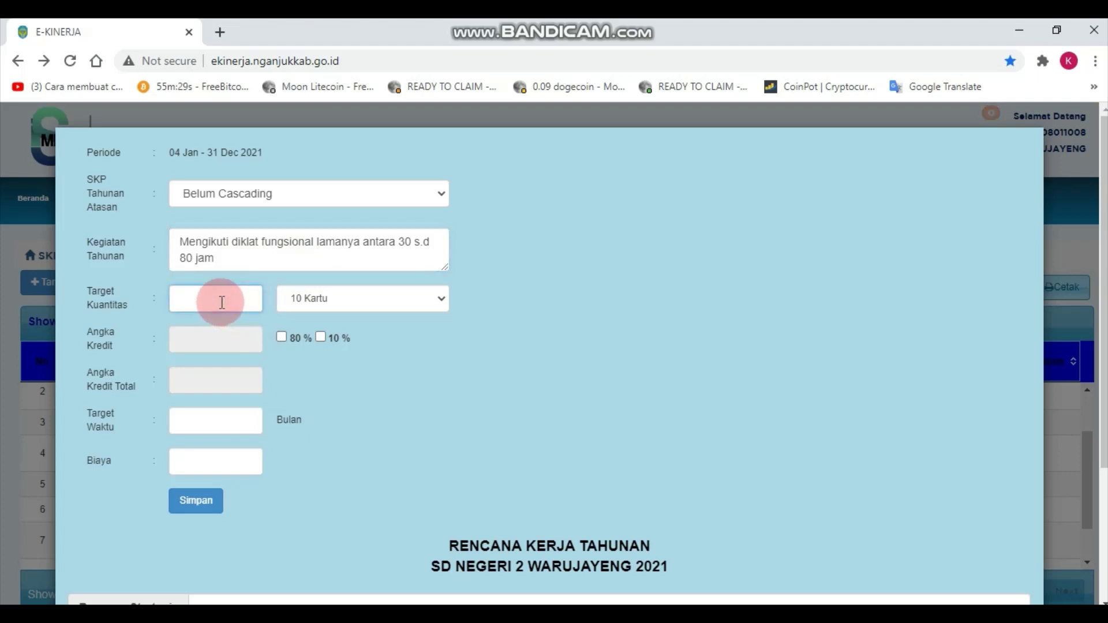
pyautogui.write('3')
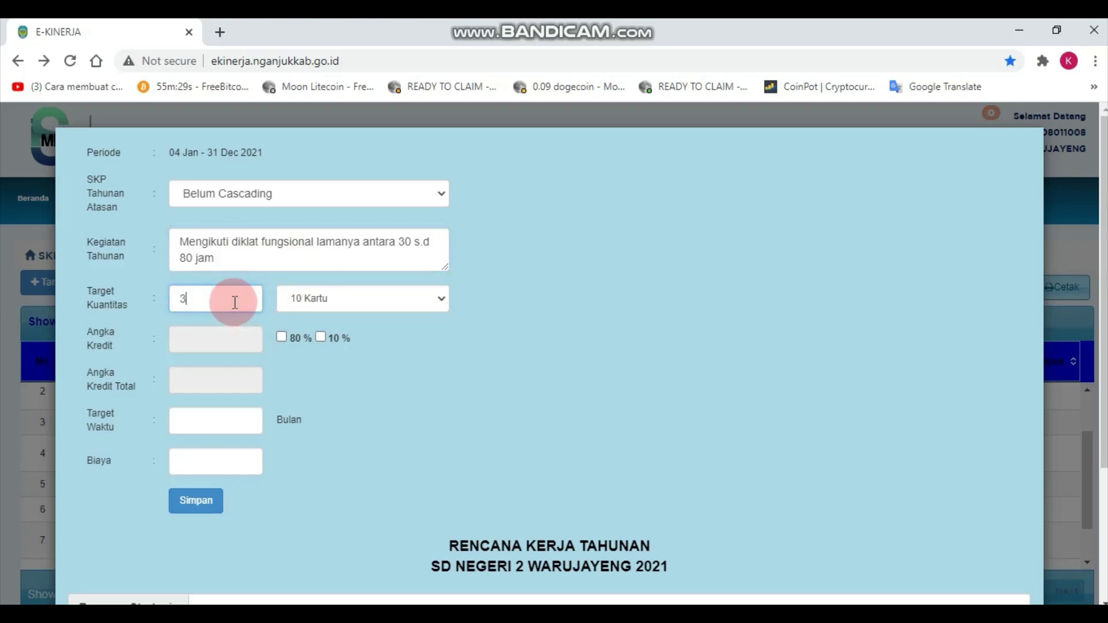
pyautogui.click(261, 301)
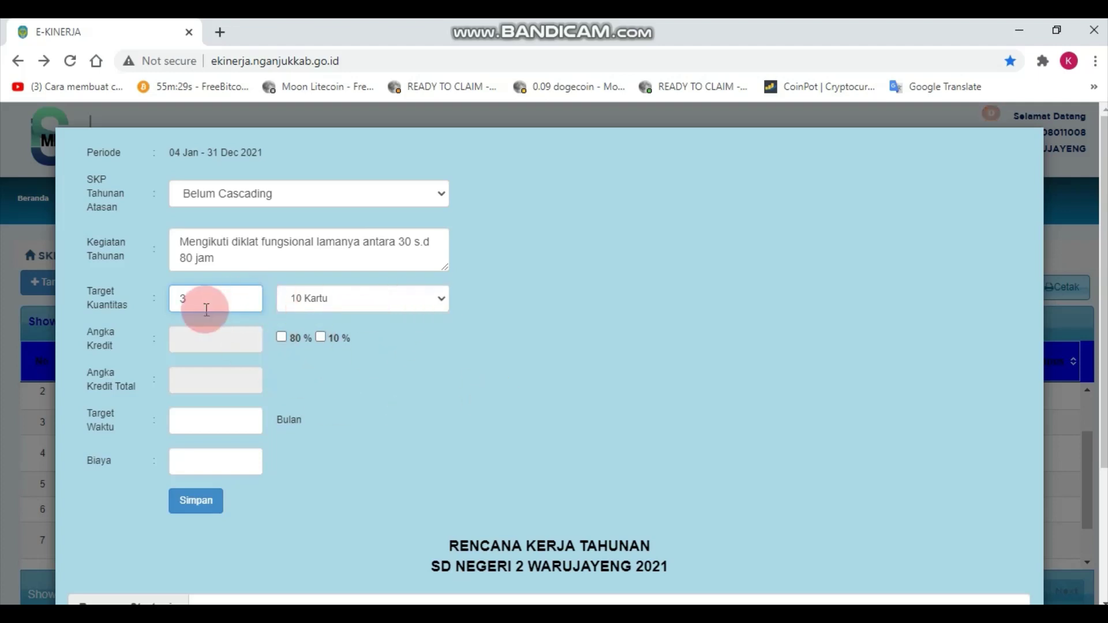
pyautogui.click(442, 300)
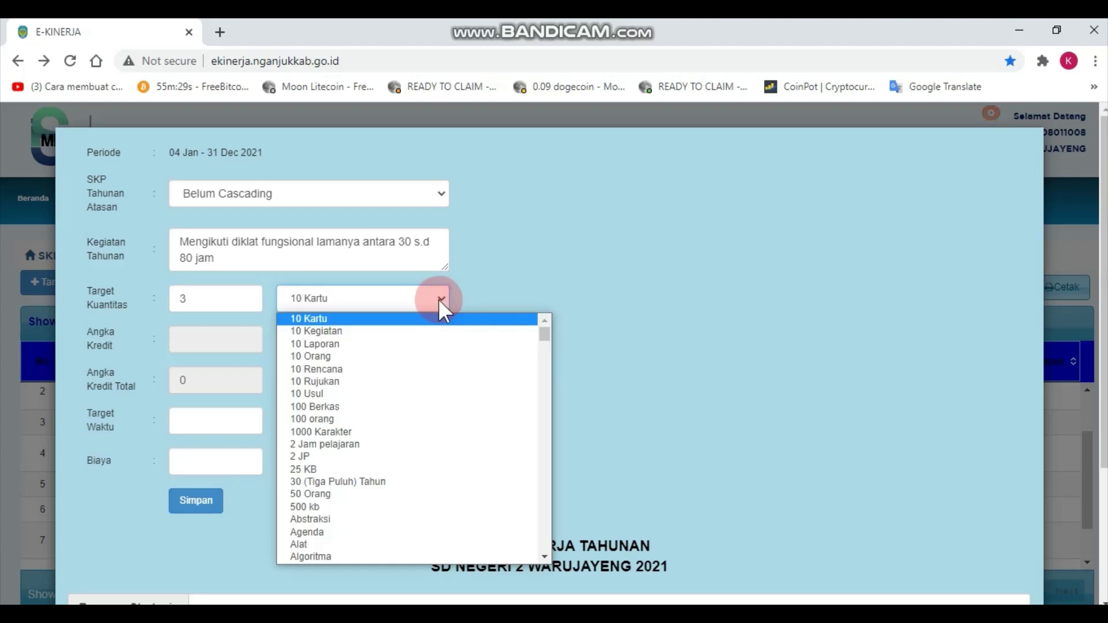
# Choose Sertifikat as the quantity unit for the diklat activity.
pyautogui.press('s')
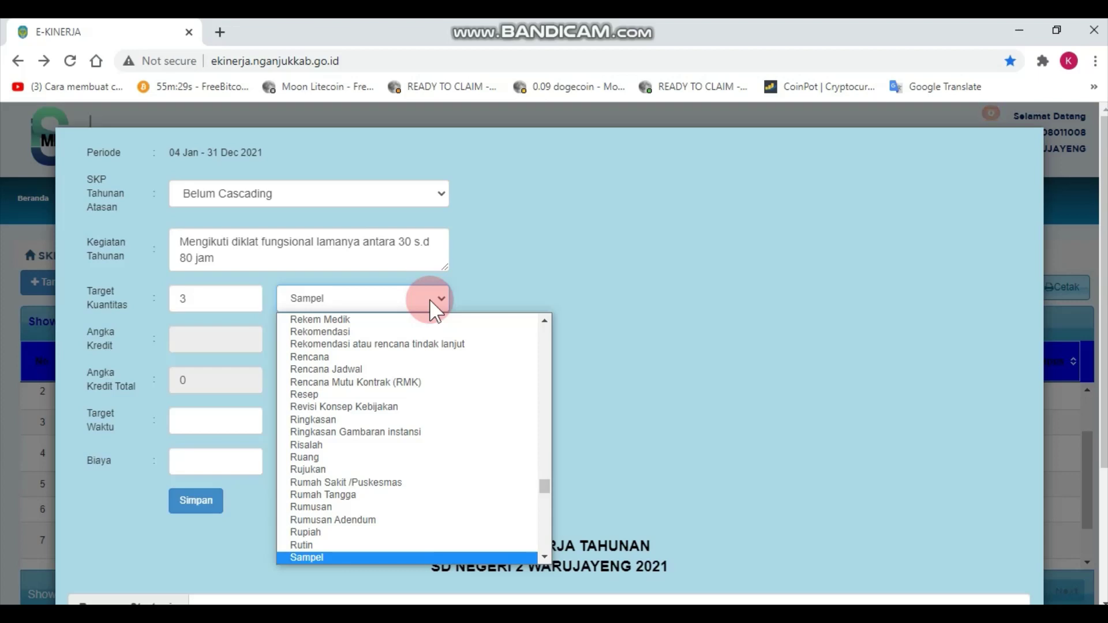
pyautogui.rightClick(430, 300)
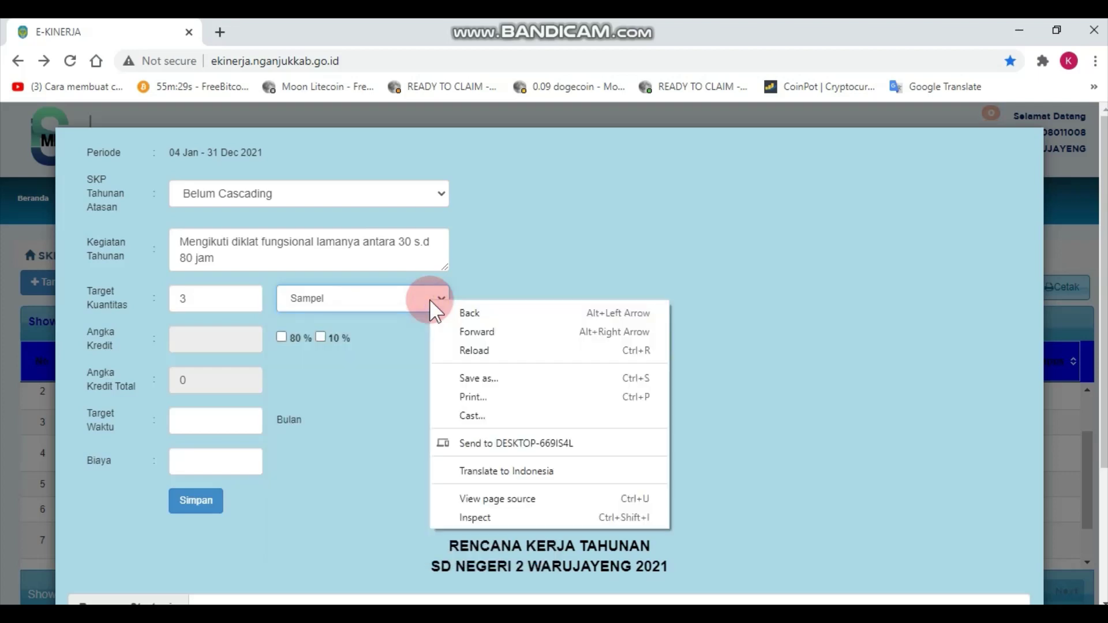
pyautogui.click(400, 298)
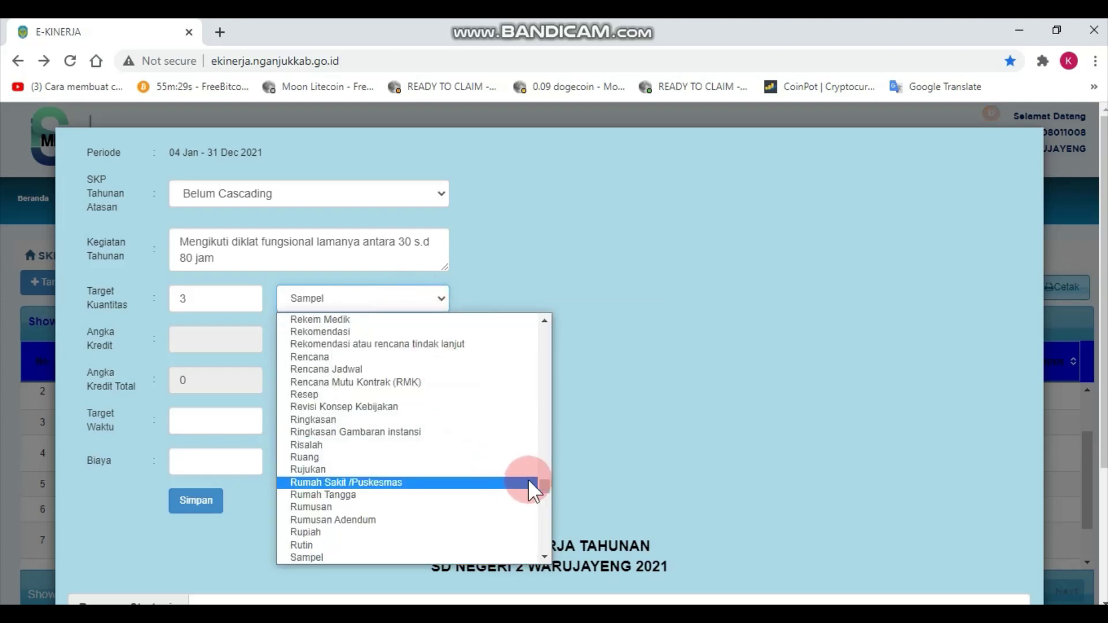
pyautogui.moveTo(545, 480); pyautogui.dragTo(543, 490)
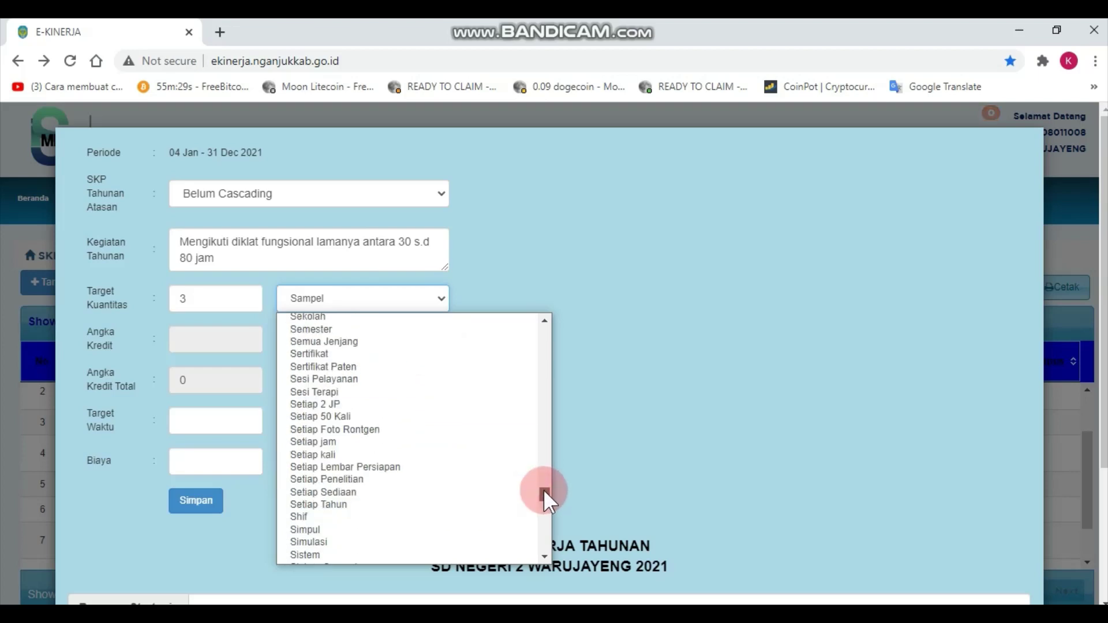
pyautogui.moveTo(543, 489)
pyautogui.mouseDown()
pyautogui.moveTo(539, 501)
pyautogui.moveTo(538, 483)
pyautogui.mouseUp()
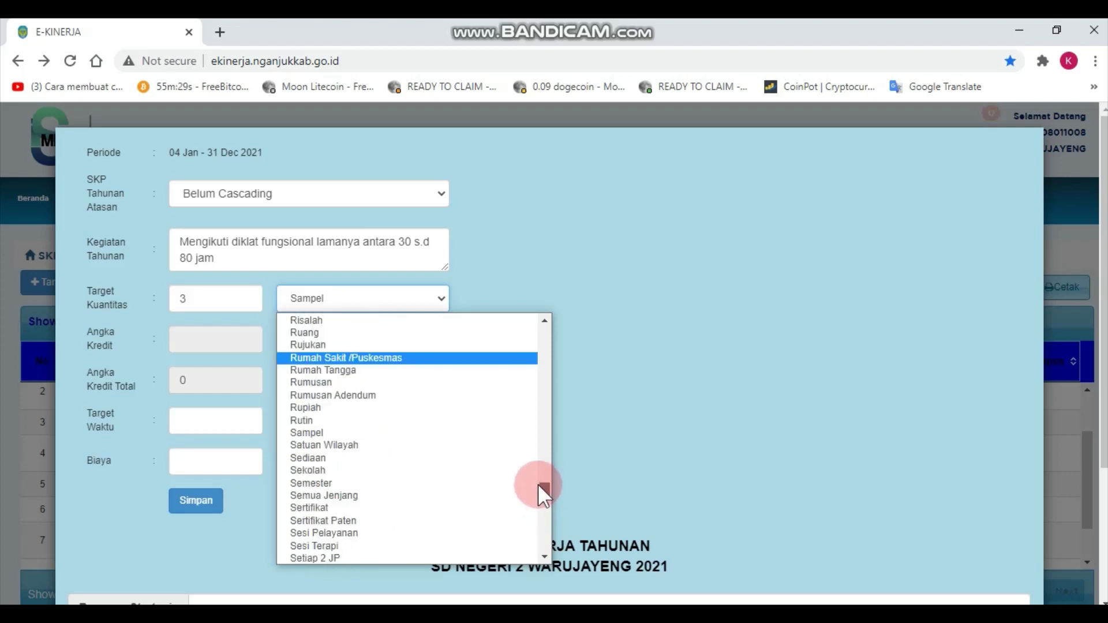
pyautogui.click(332, 506)
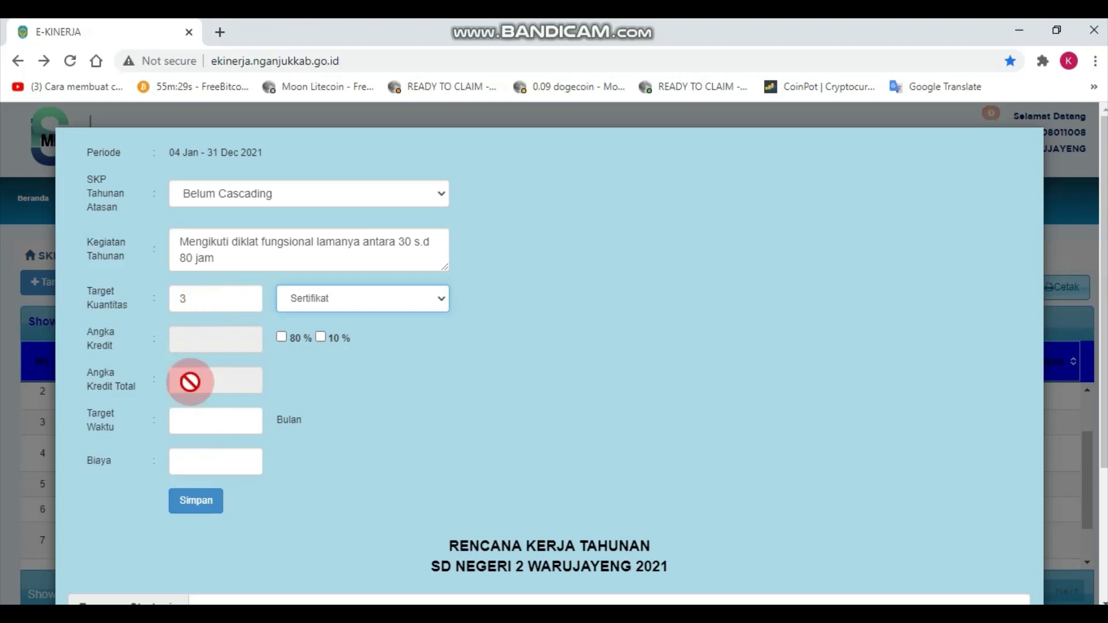
# Enter Target Waktu 3 and Biaya 0, then save the diklat target and confirm.
pyautogui.click(242, 423)
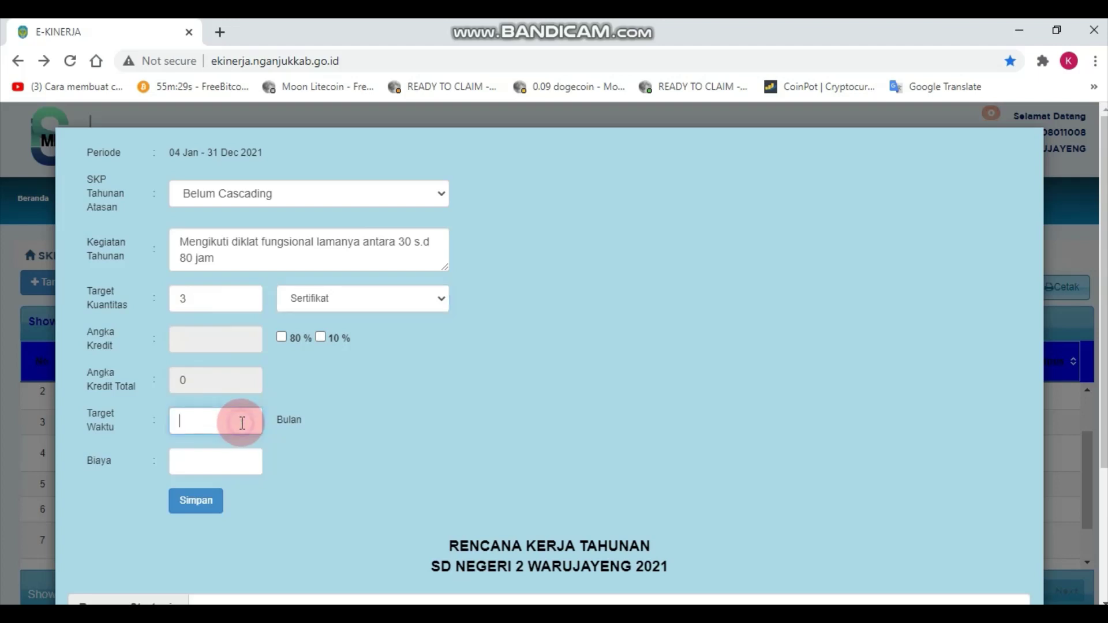
pyautogui.write('3')
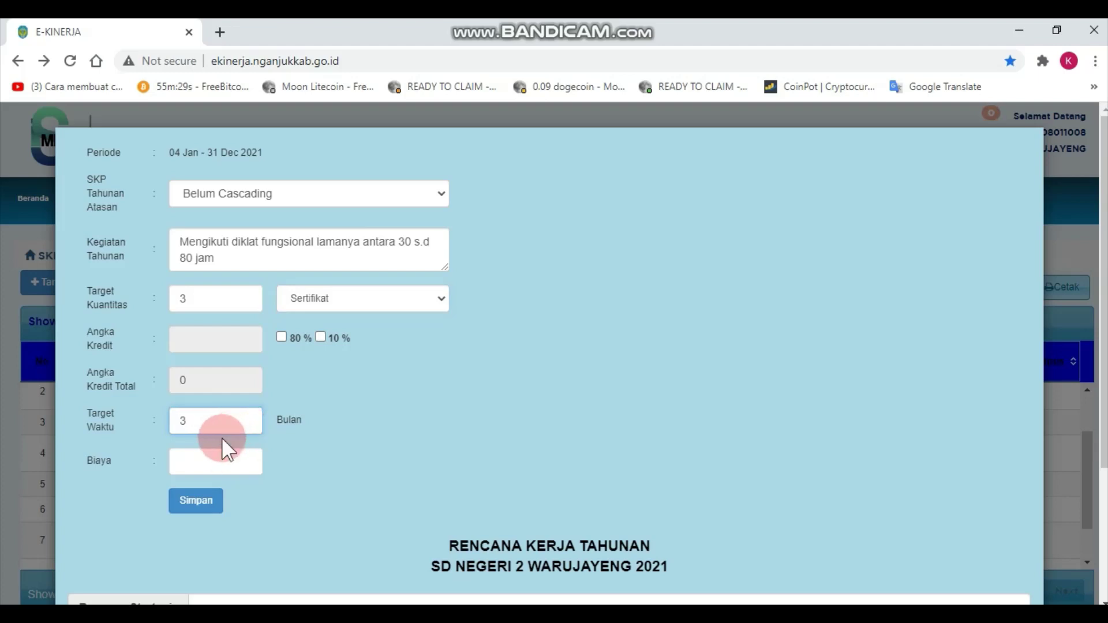
pyautogui.click(222, 473)
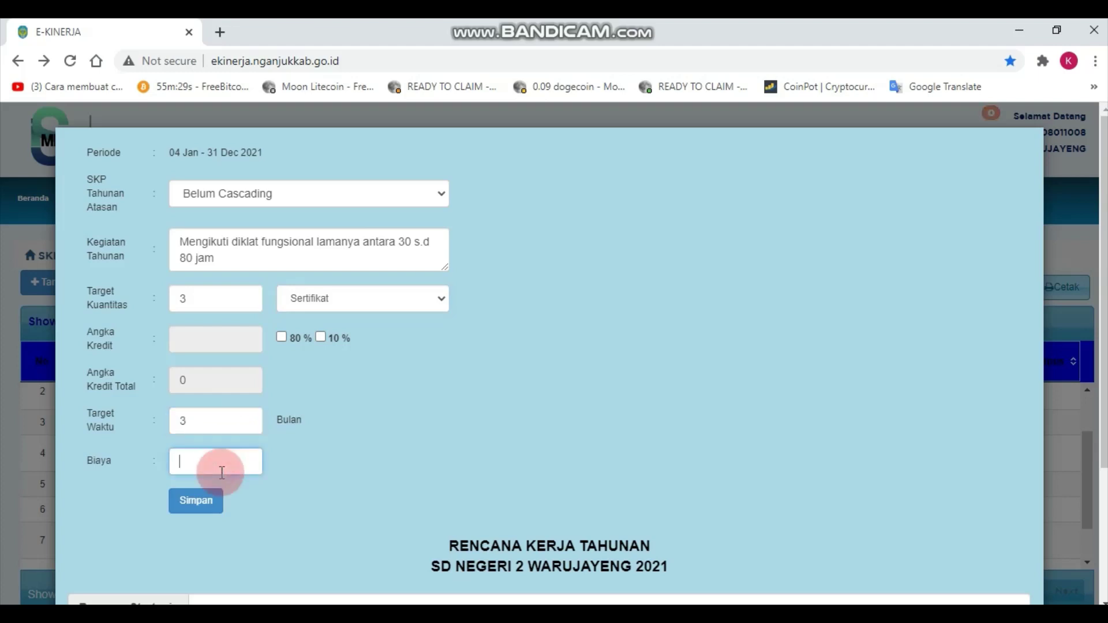
pyautogui.write('0')
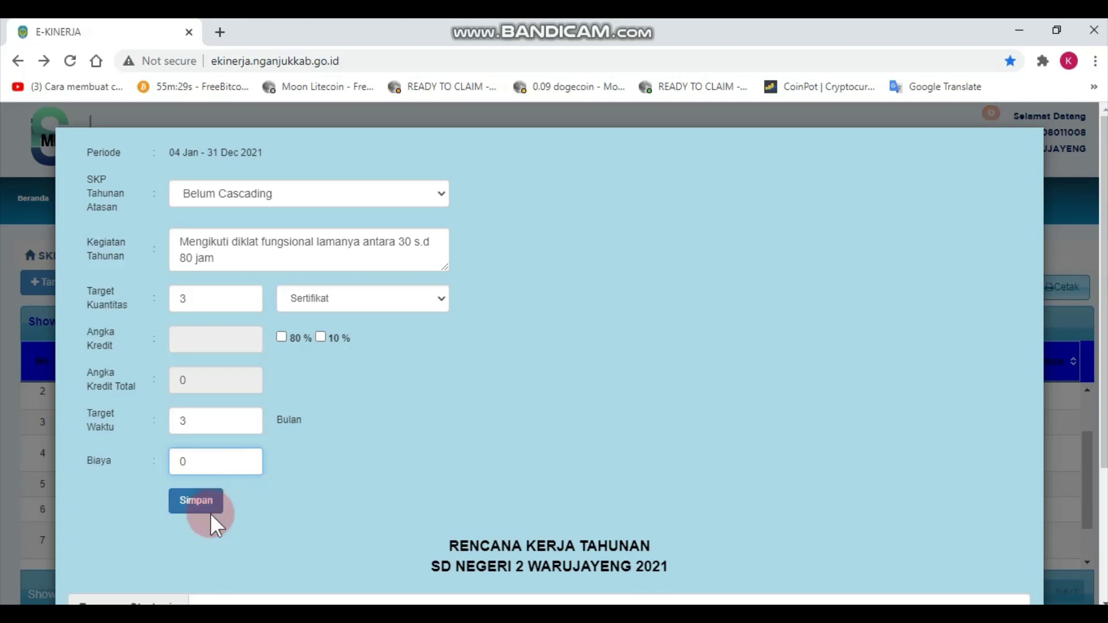
pyautogui.click(206, 506)
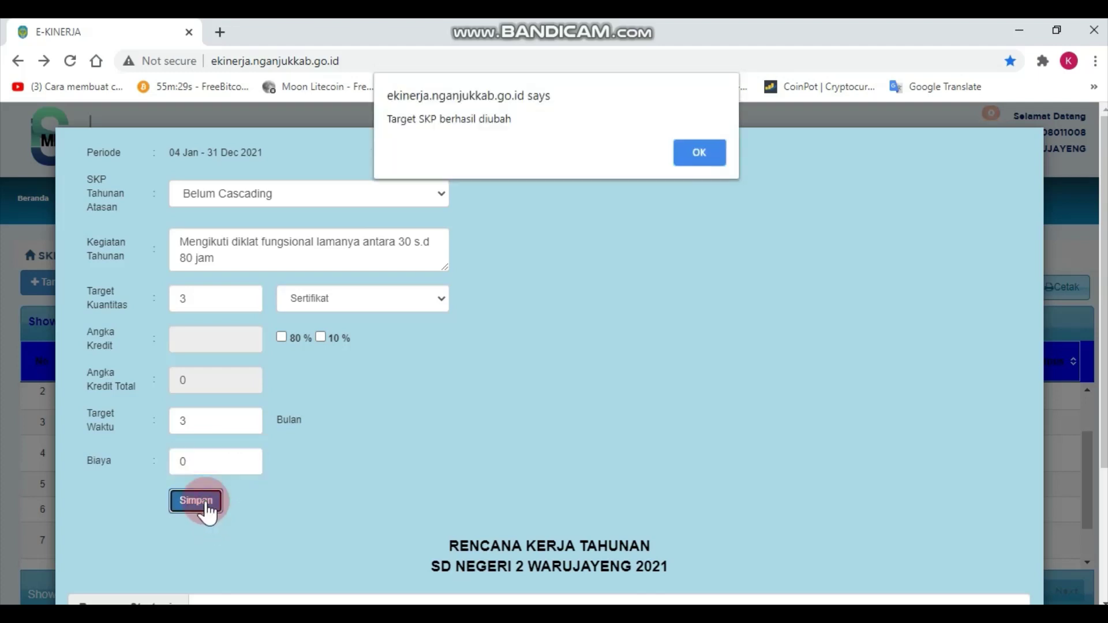
pyautogui.click(702, 131)
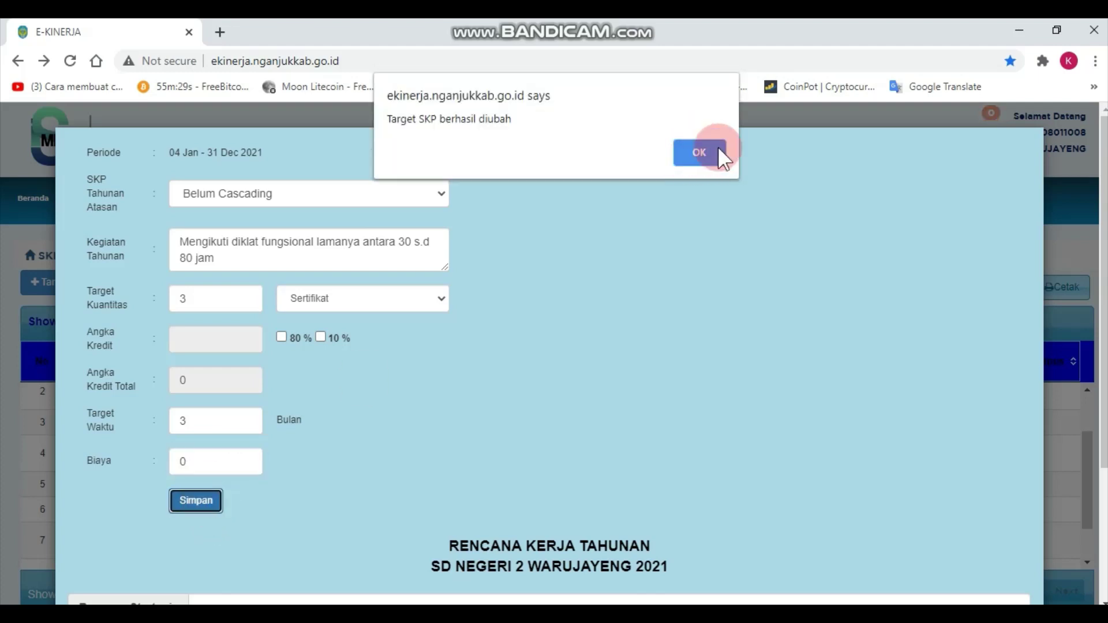
pyautogui.click(718, 147)
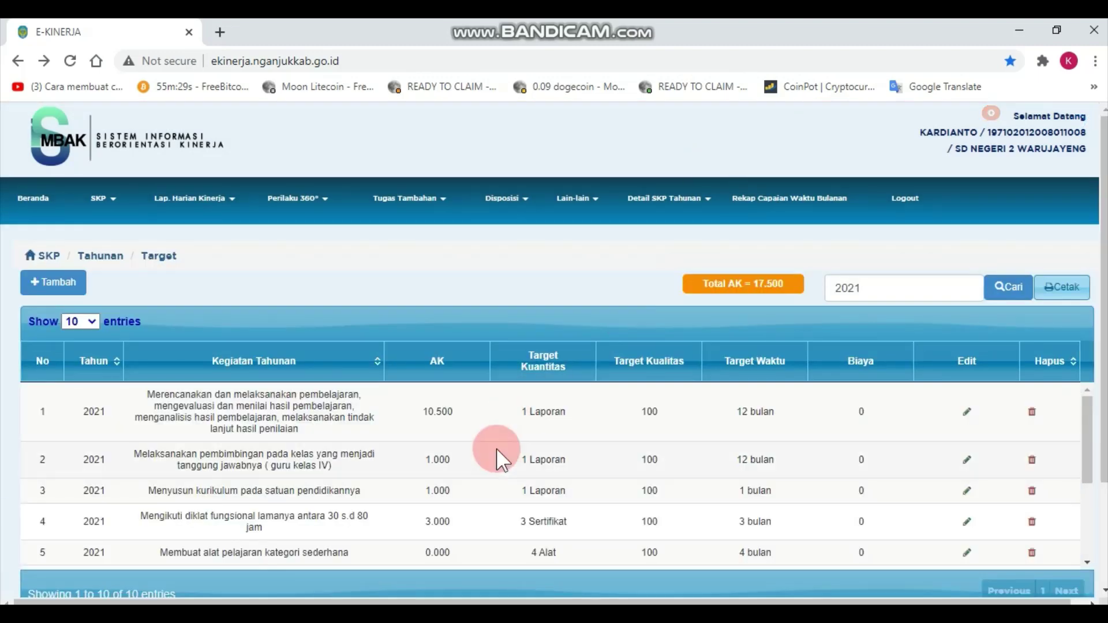
# Scroll through the ten SKP targets, then bring up the PERMENPAN 16/2009 PDF in Acrobat Reader.
pyautogui.click(1029, 359)
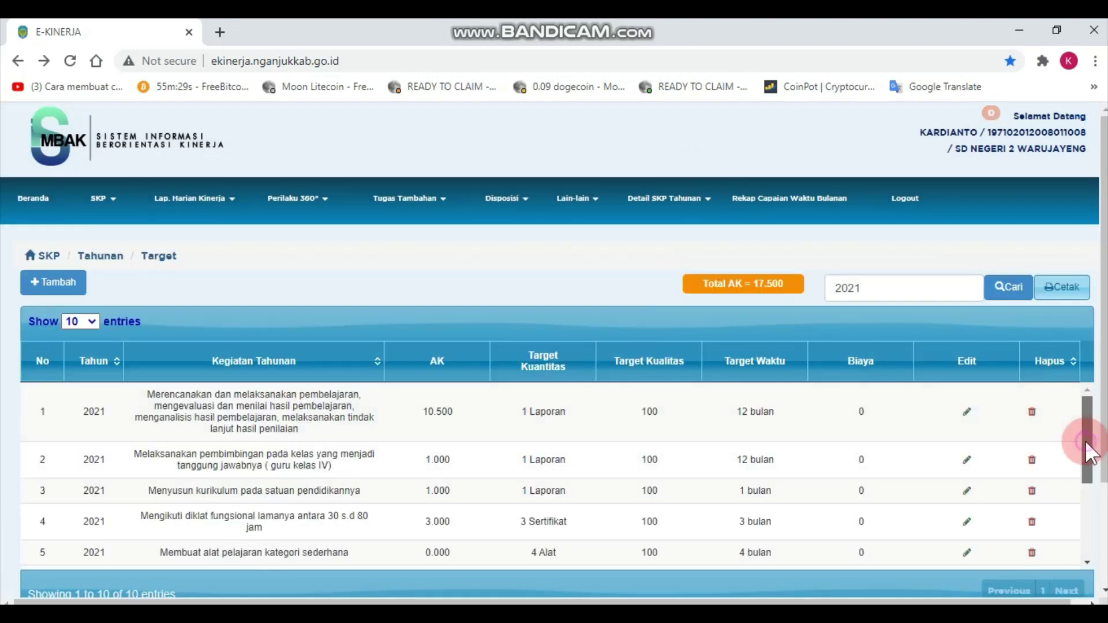
pyautogui.moveTo(1086, 441); pyautogui.dragTo(1089, 476)
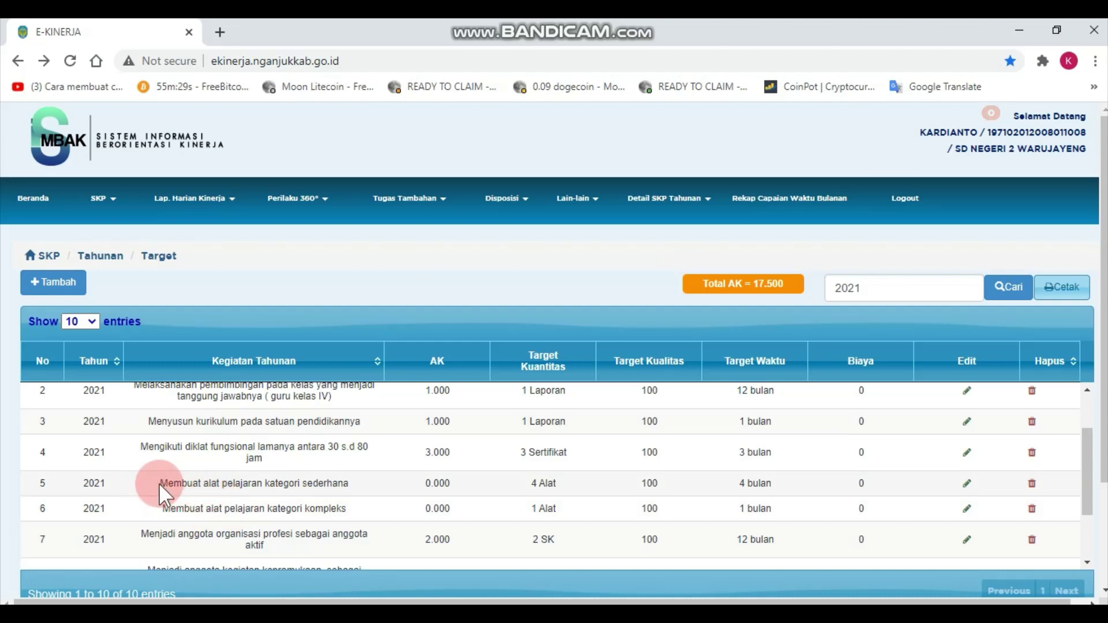
pyautogui.click(180, 488)
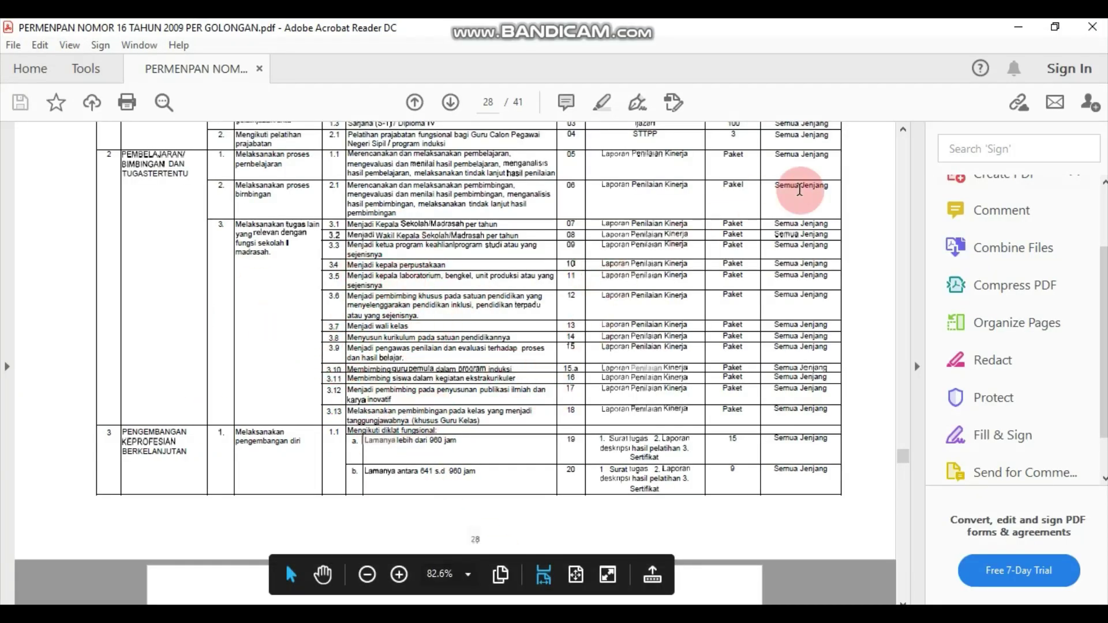
pyautogui.click(1012, 30)
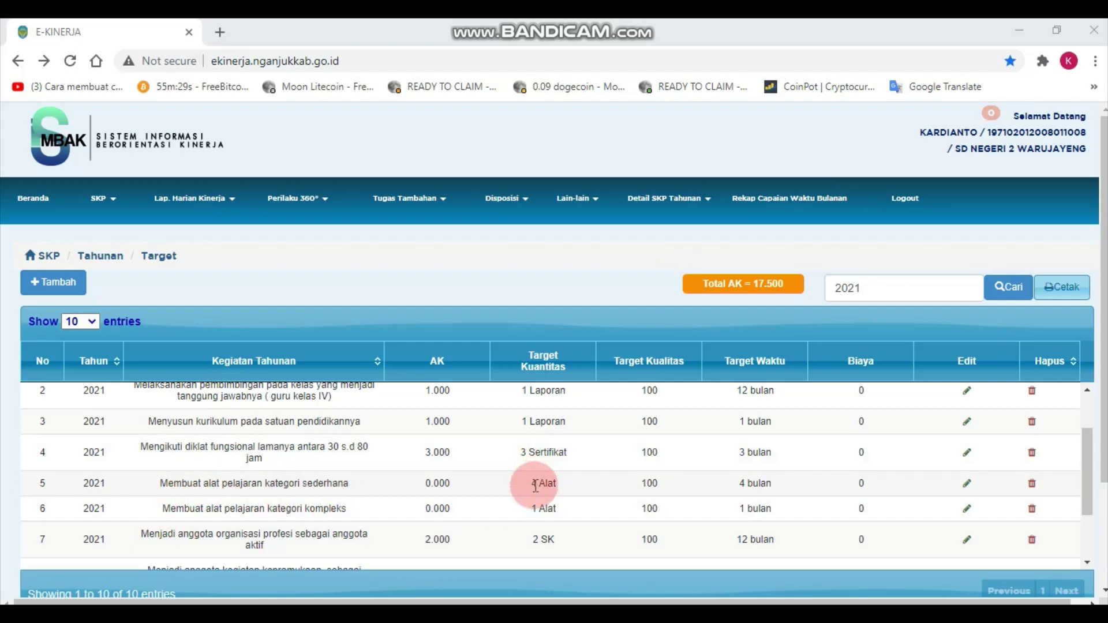
pyautogui.moveTo(535, 486); pyautogui.dragTo(566, 487)
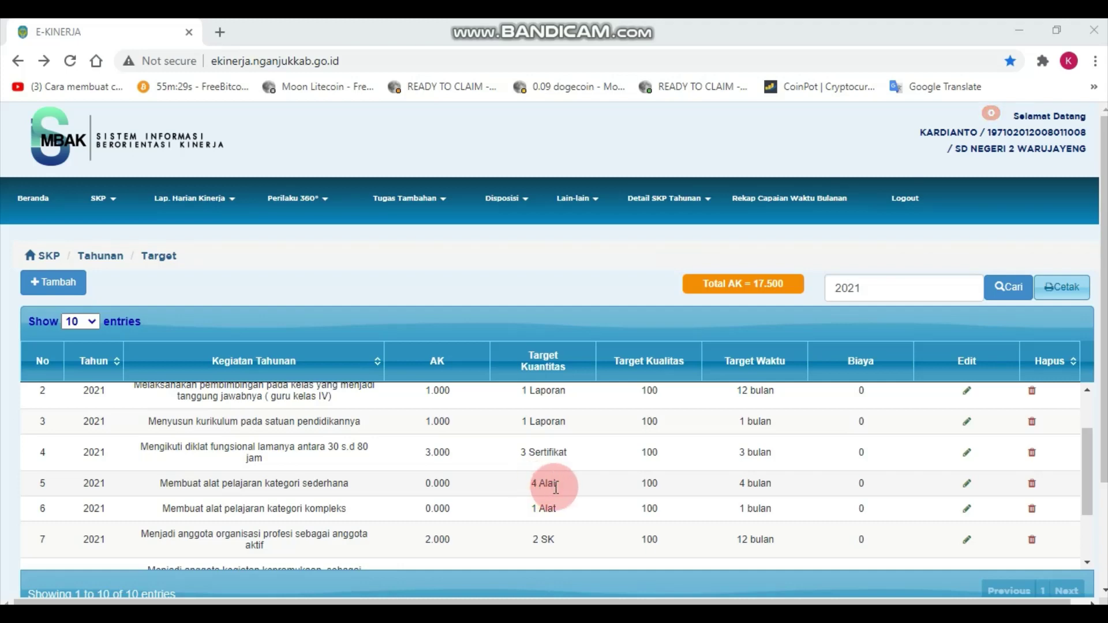
pyautogui.click(576, 487)
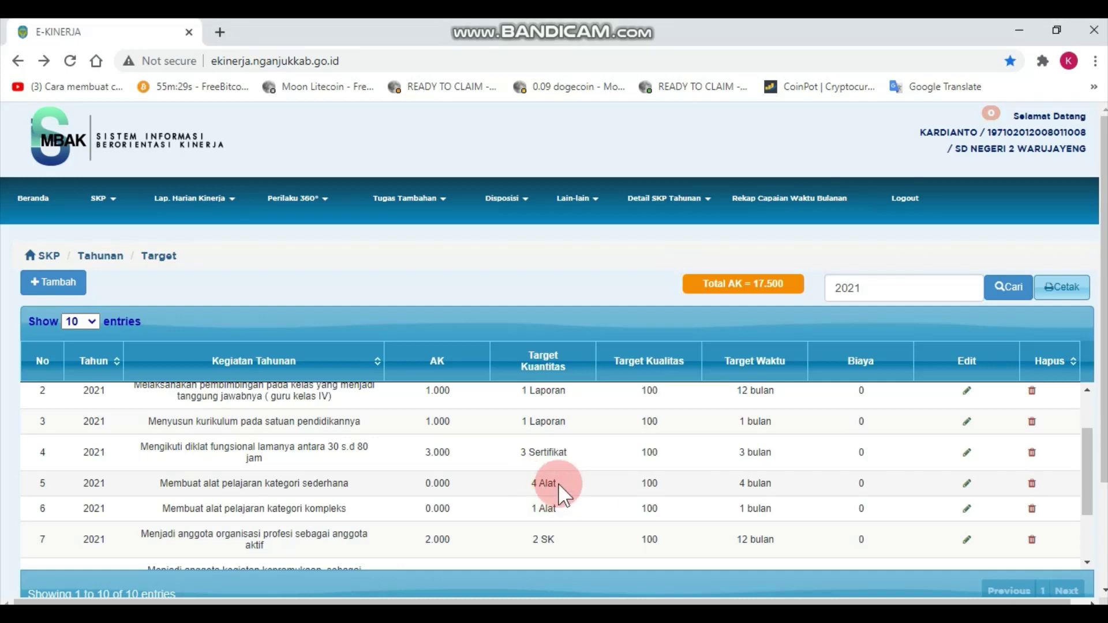
pyautogui.click(499, 592)
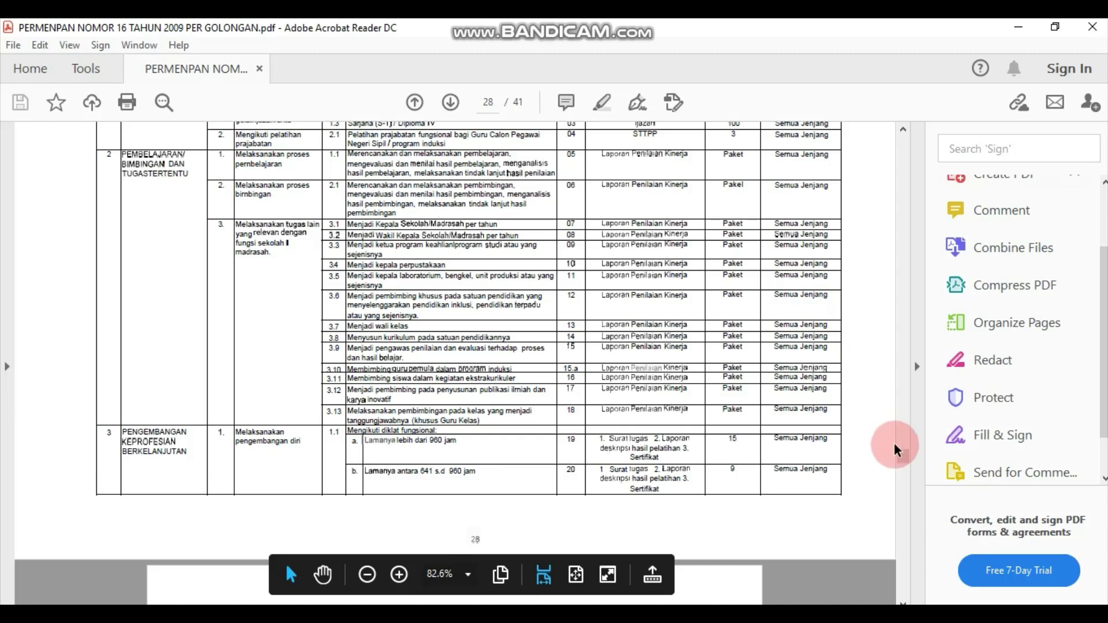
pyautogui.moveTo(909, 462)
pyautogui.mouseDown()
pyautogui.moveTo(904, 441)
pyautogui.moveTo(904, 497)
pyautogui.moveTo(900, 455)
pyautogui.moveTo(500, 390)
pyautogui.mouseUp()
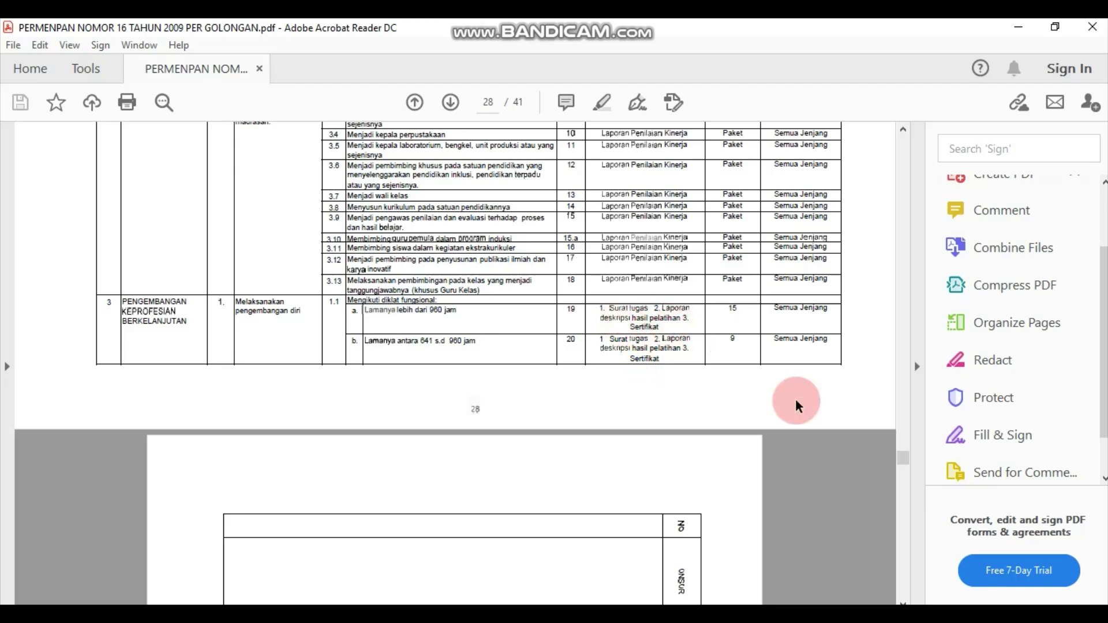
pyautogui.moveTo(900, 468); pyautogui.dragTo(906, 486)
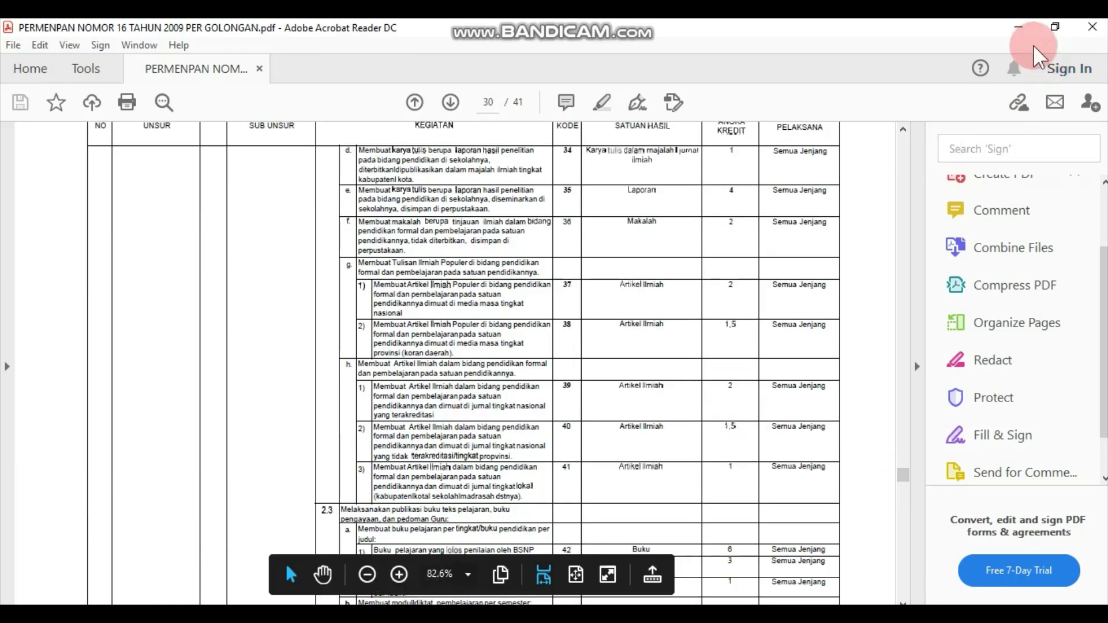
pyautogui.click(1020, 26)
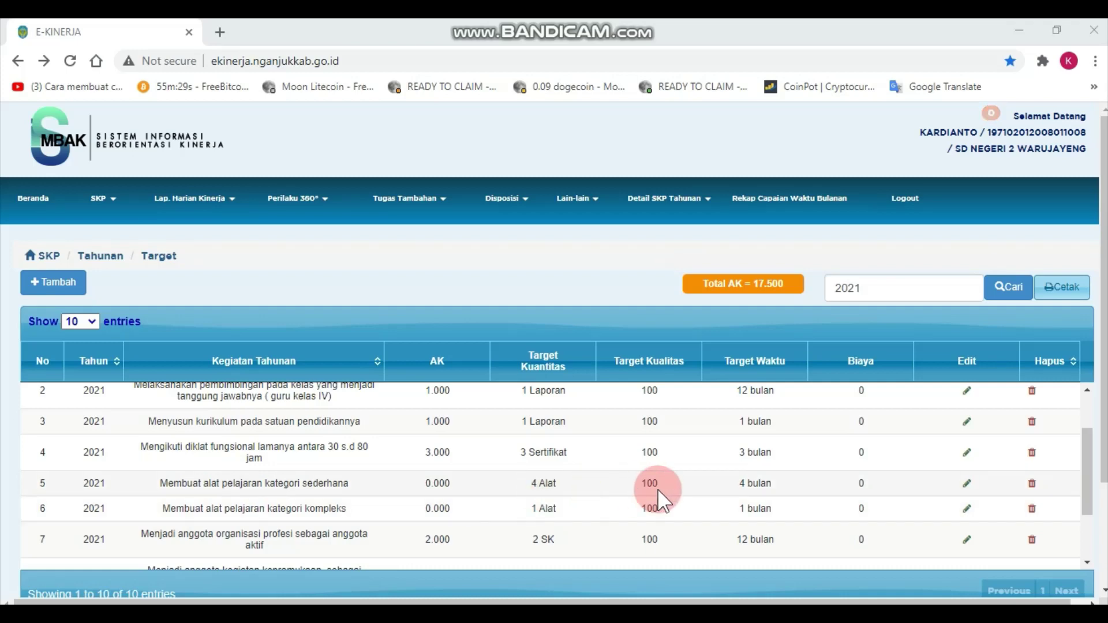
# Edit row 5, confirm 4 Alat and 4 months, and save the simple teaching-aid target.
pyautogui.click(968, 485)
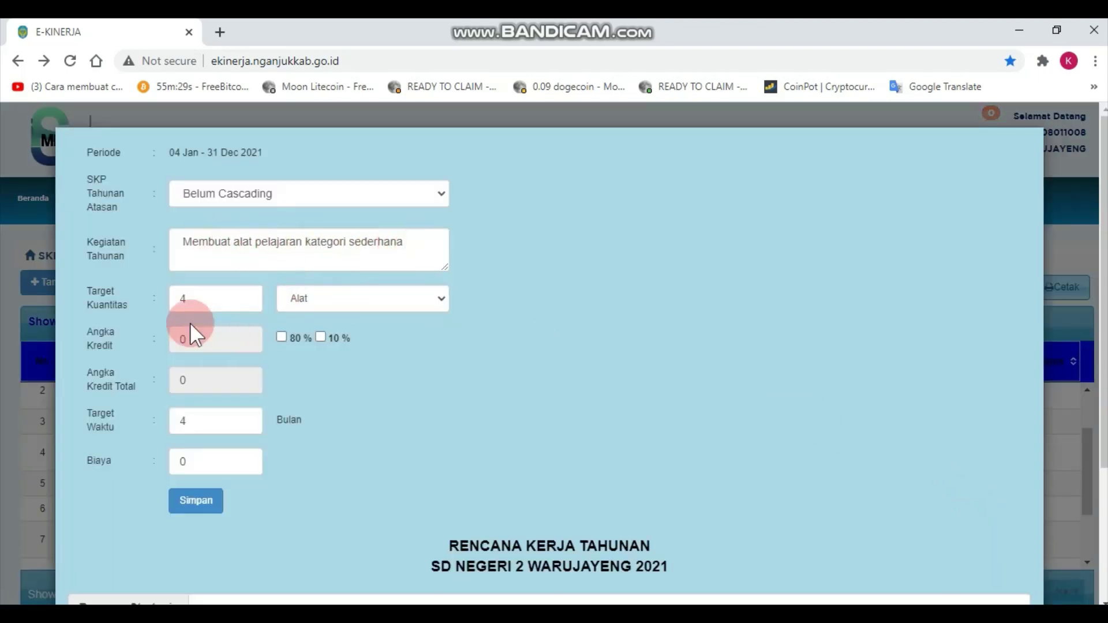
pyautogui.click(185, 297)
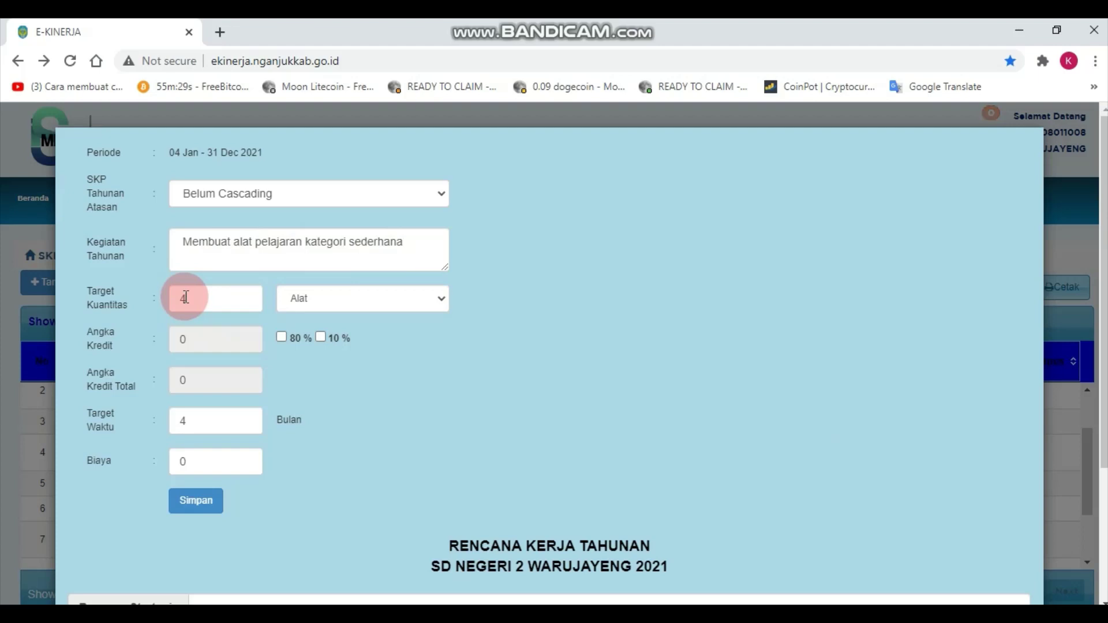
pyautogui.click(295, 308)
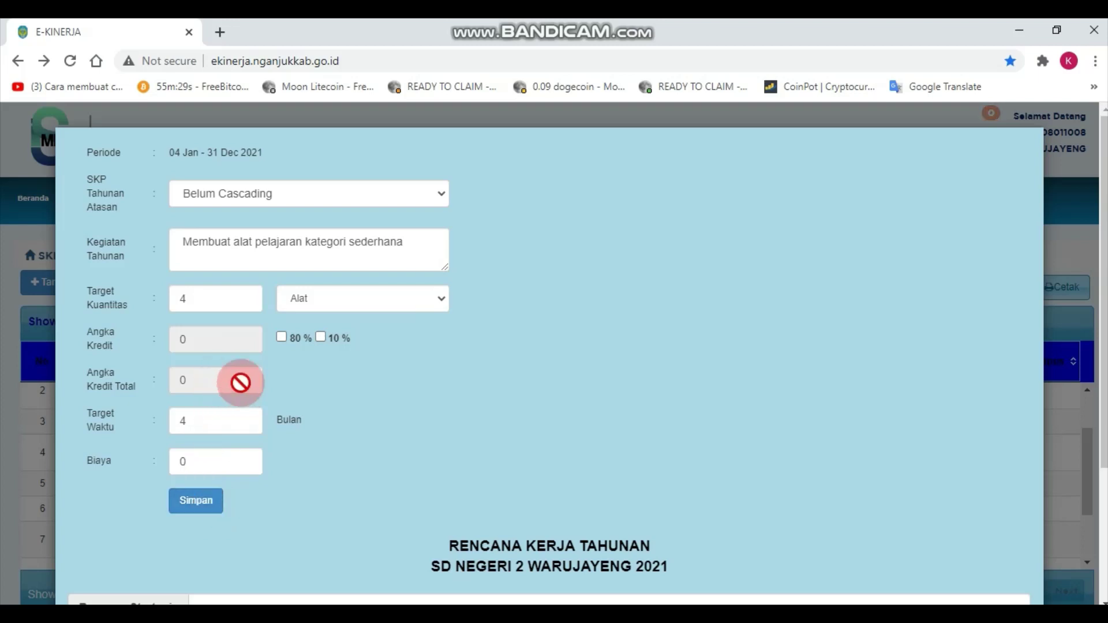
pyautogui.click(223, 422)
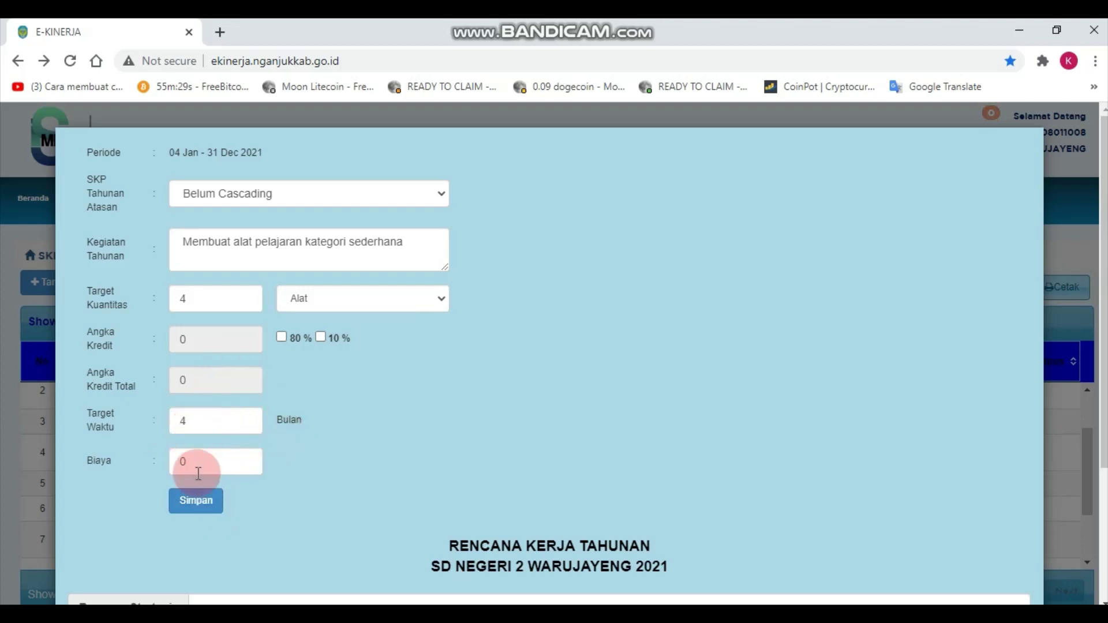
pyautogui.click(219, 501)
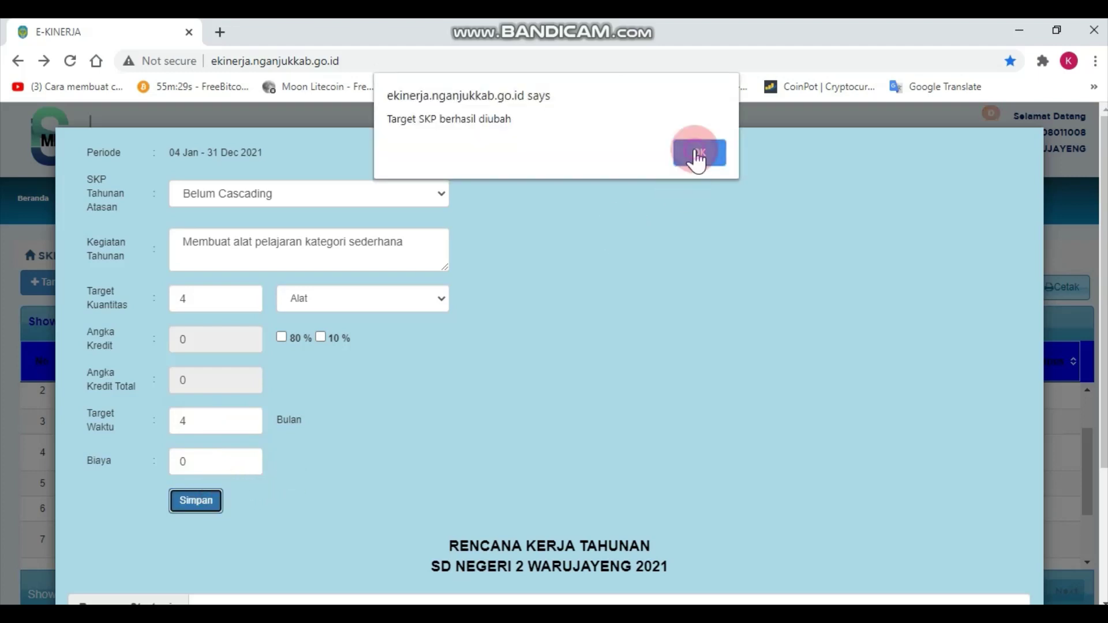
pyautogui.click(695, 150)
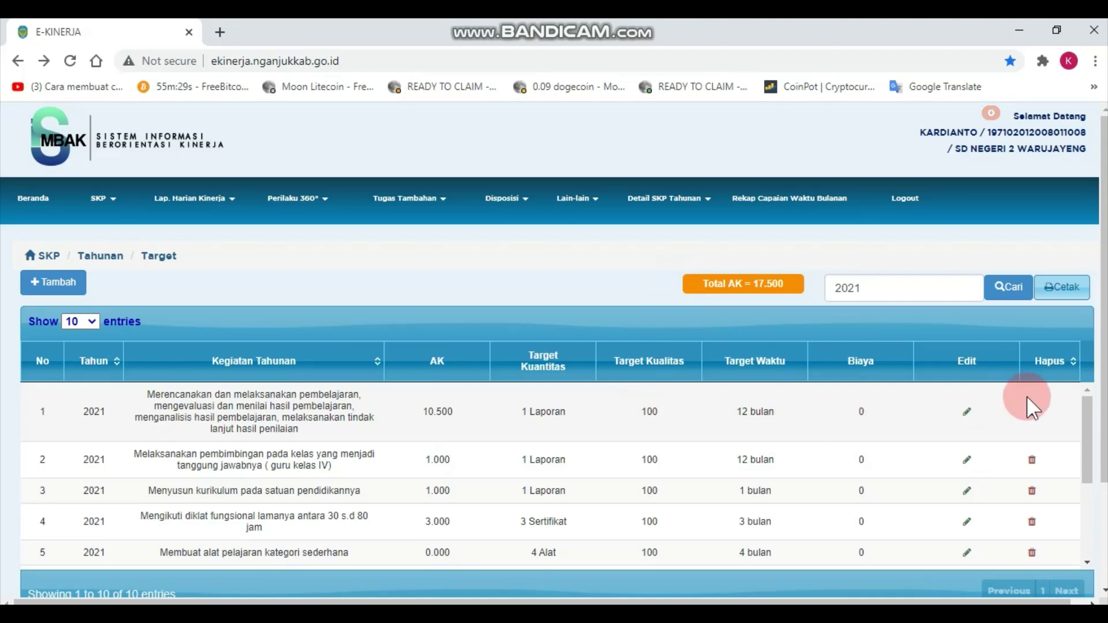
# Scroll to rows 5–10 and open row 7, the professional-organisation membership activity, for editing.
pyautogui.moveTo(1091, 450); pyautogui.dragTo(1089, 520)
pyautogui.click(663, 465)
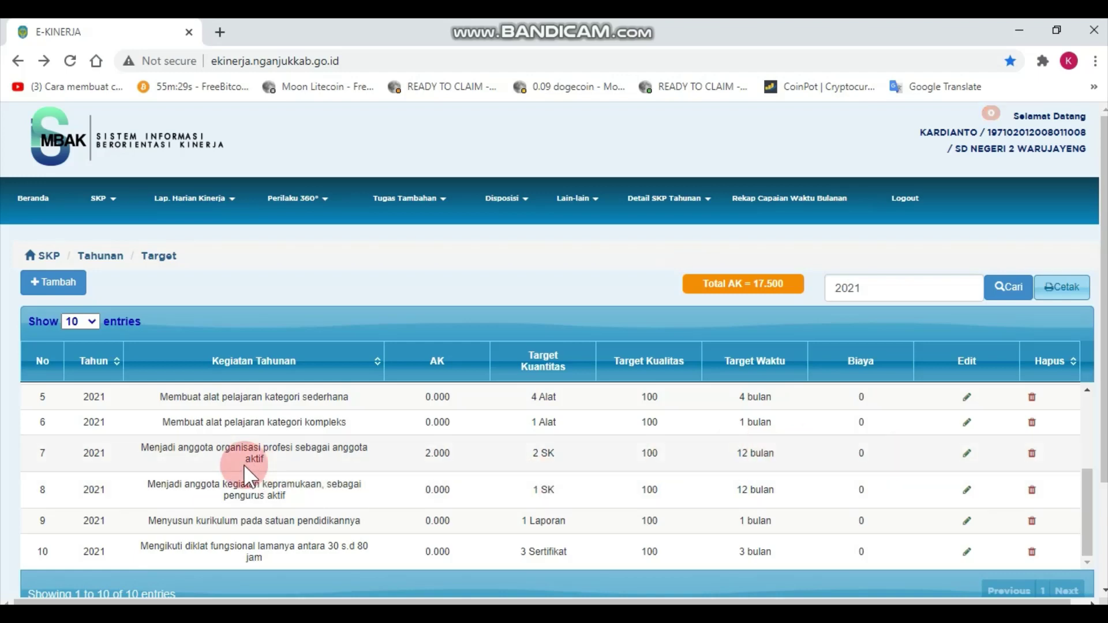
pyautogui.click(966, 454)
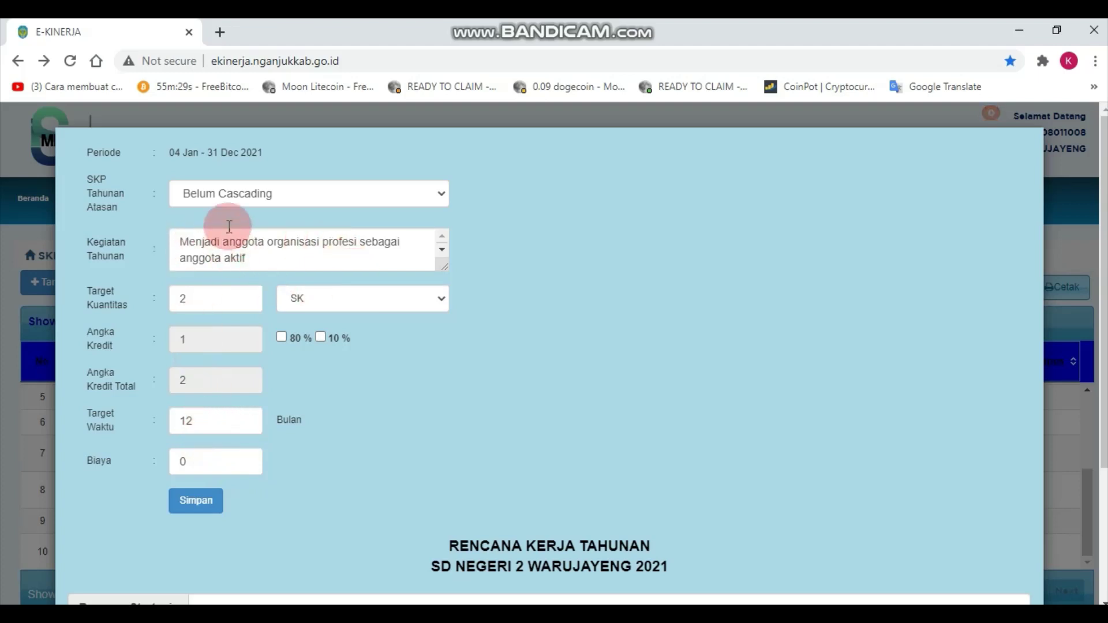
# Check the membership target's description, credit and 12-month time, then save and dismiss the confirmation.
pyautogui.click(247, 263)
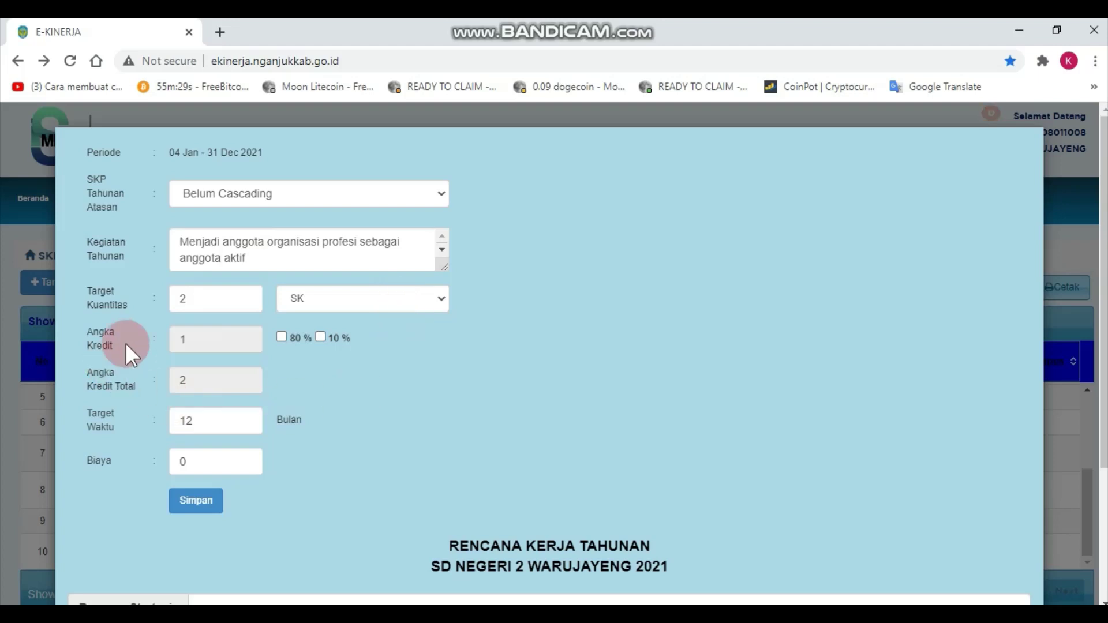
pyautogui.click(193, 342)
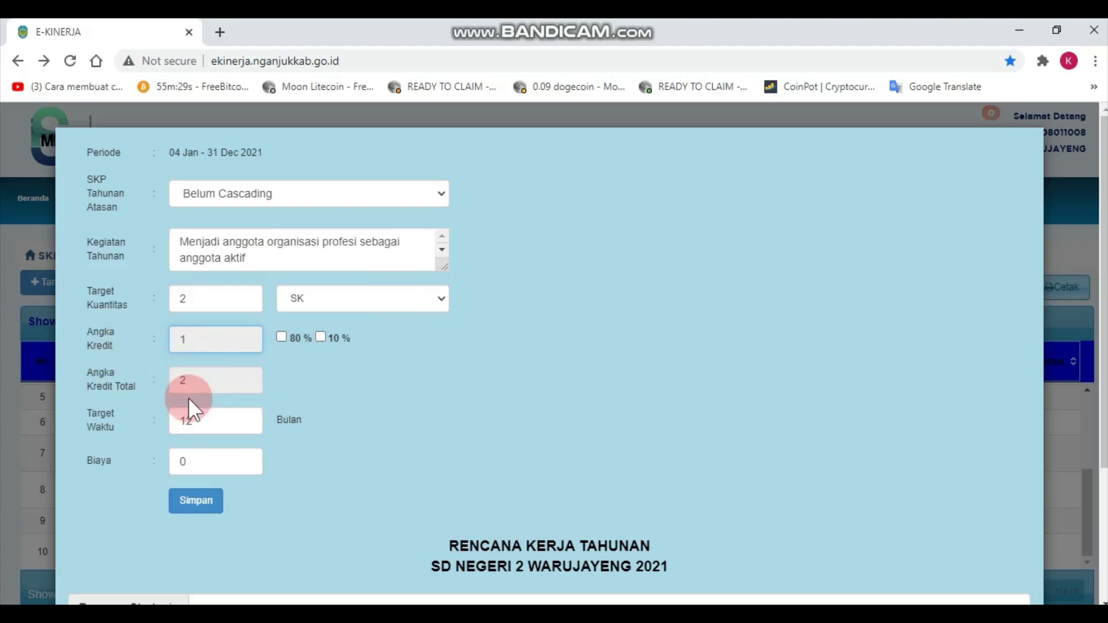
pyautogui.click(217, 422)
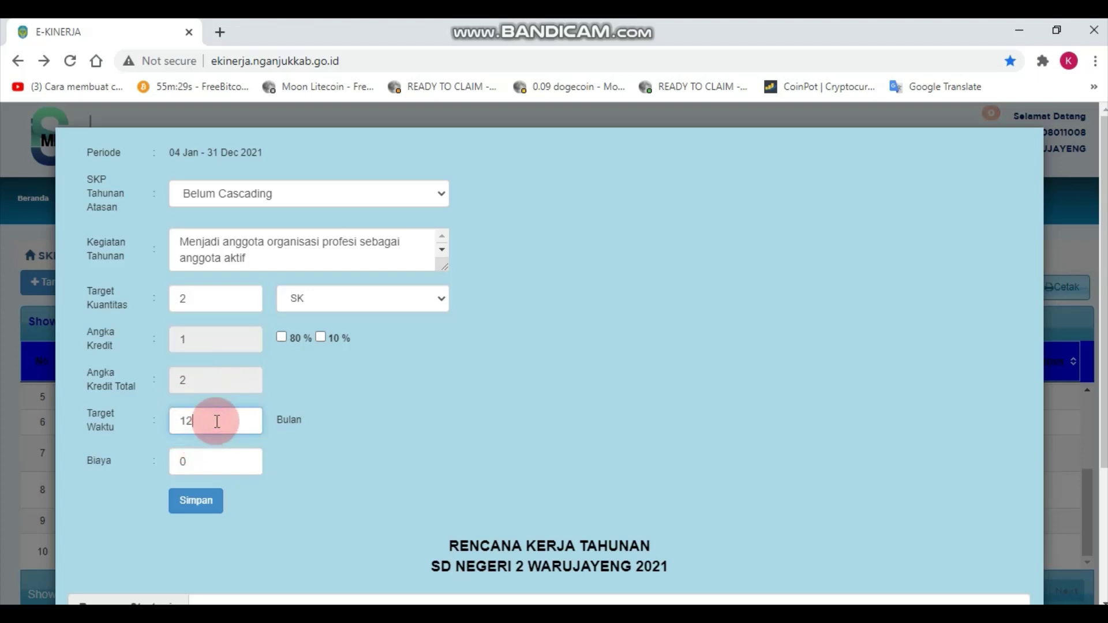
pyautogui.click(215, 505)
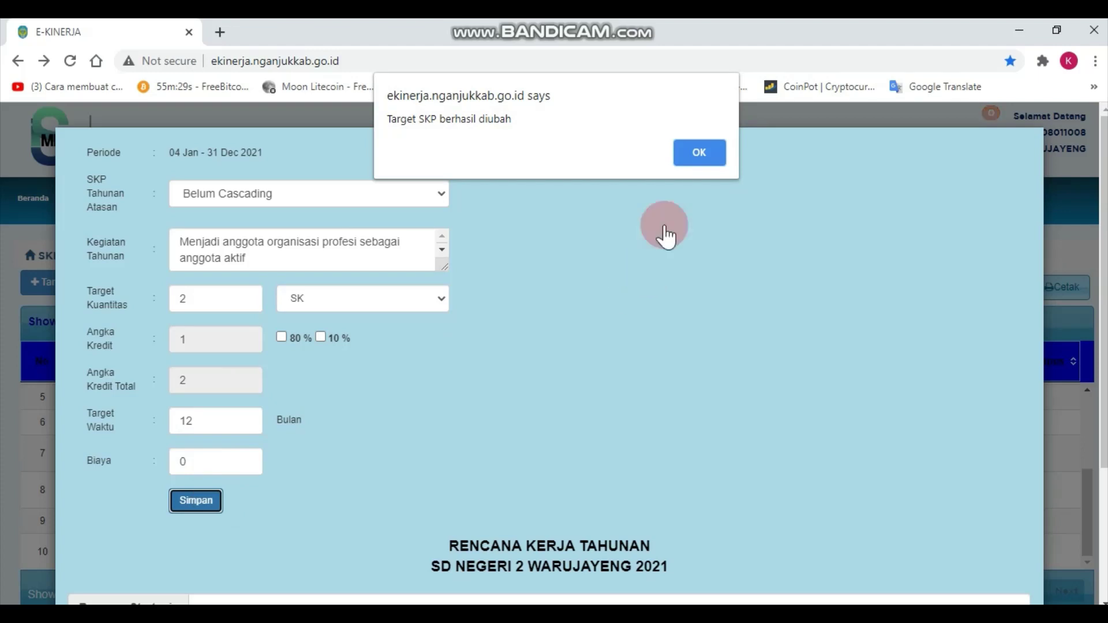
pyautogui.click(701, 152)
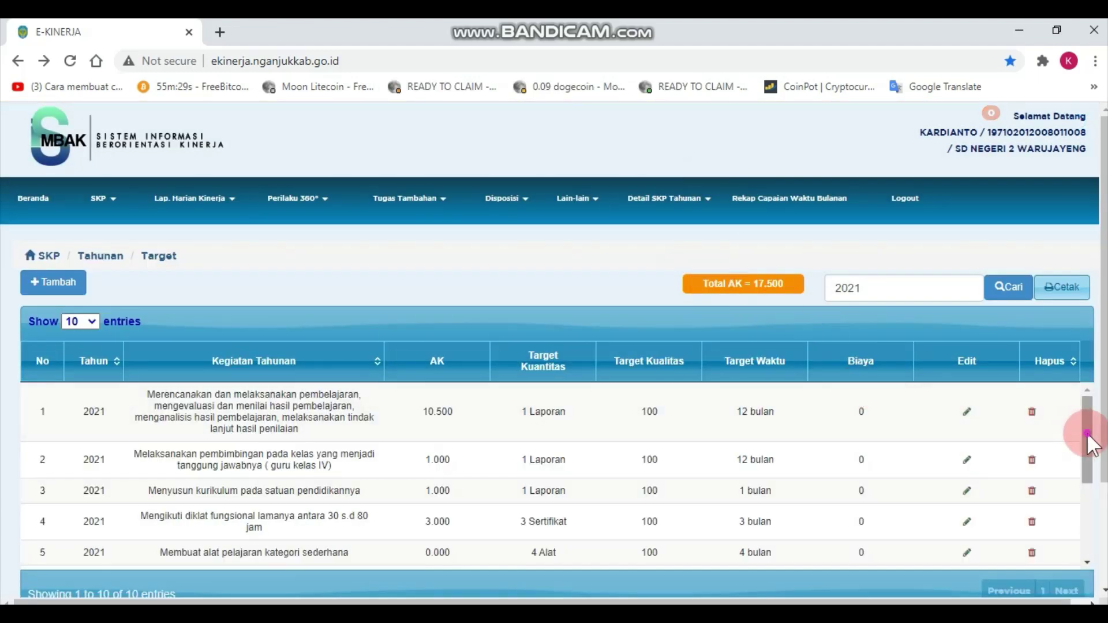
# Review rows 1–10 of the 2021 target list, then bring the tabel e kin Excel workbook forward.
pyautogui.moveTo(1087, 432); pyautogui.dragTo(1090, 532)
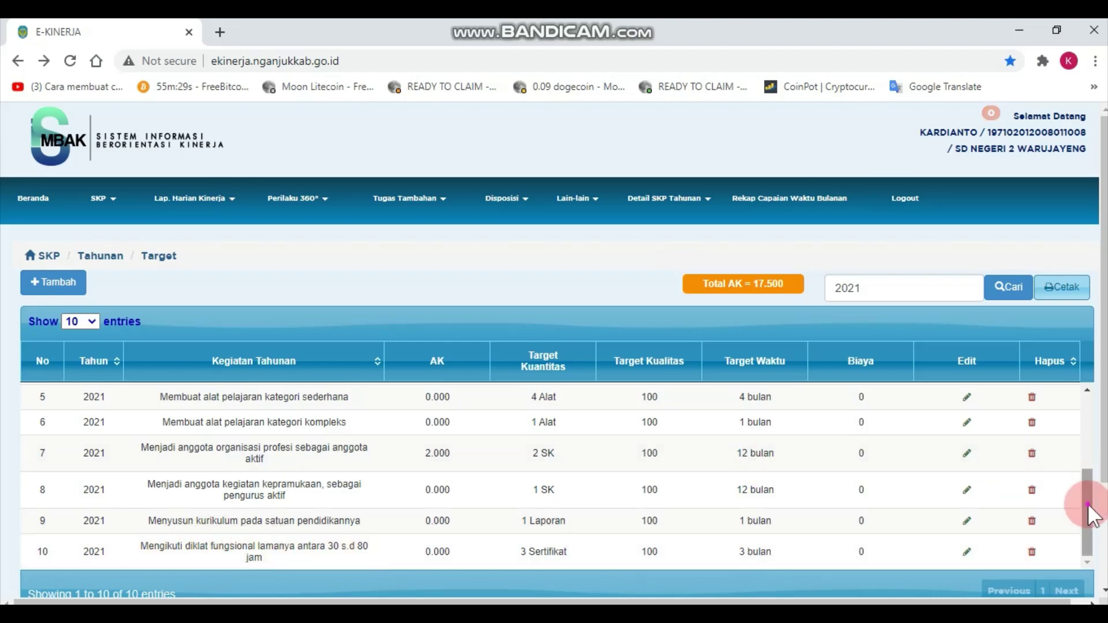
pyautogui.moveTo(1084, 507)
pyautogui.mouseDown()
pyautogui.moveTo(1084, 414)
pyautogui.moveTo(1090, 526)
pyautogui.mouseUp()
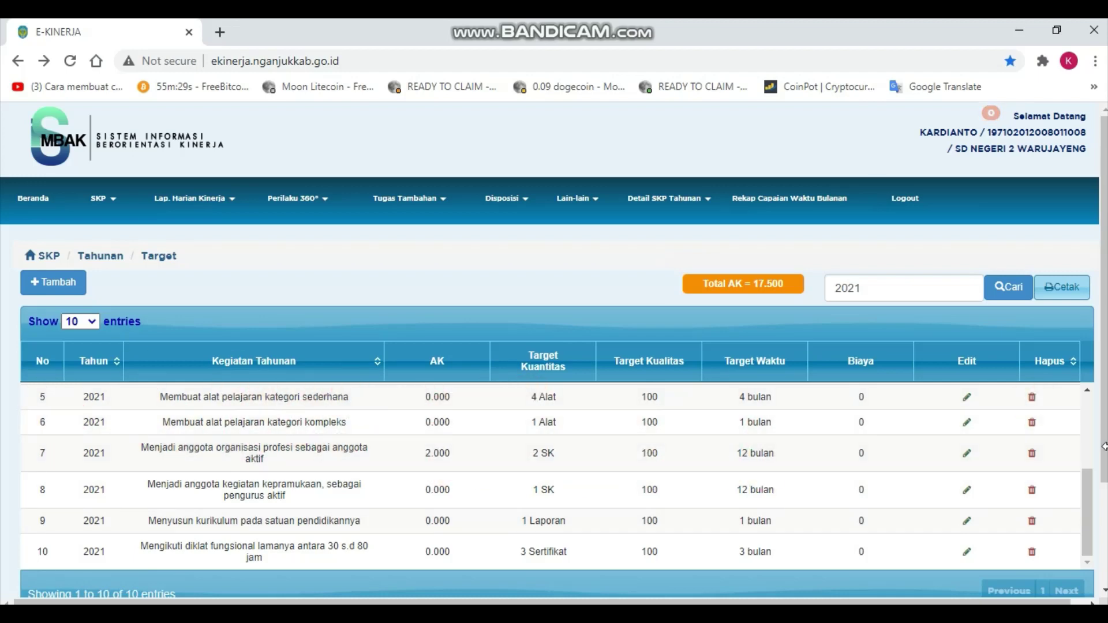
pyautogui.moveTo(1095, 519); pyautogui.dragTo(776, 449)
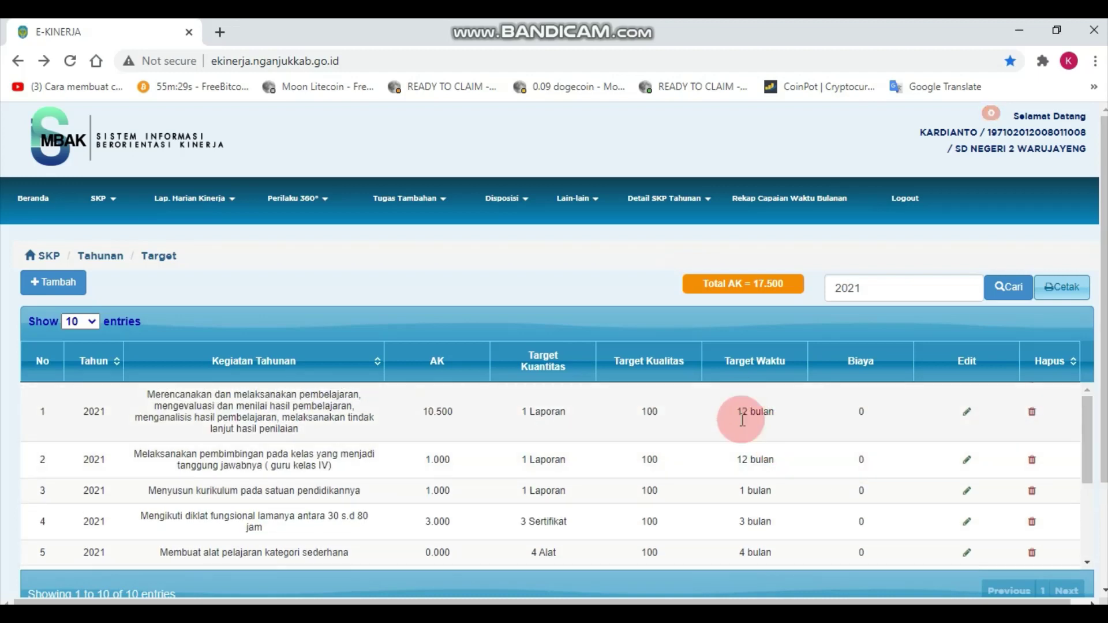
pyautogui.click(524, 496)
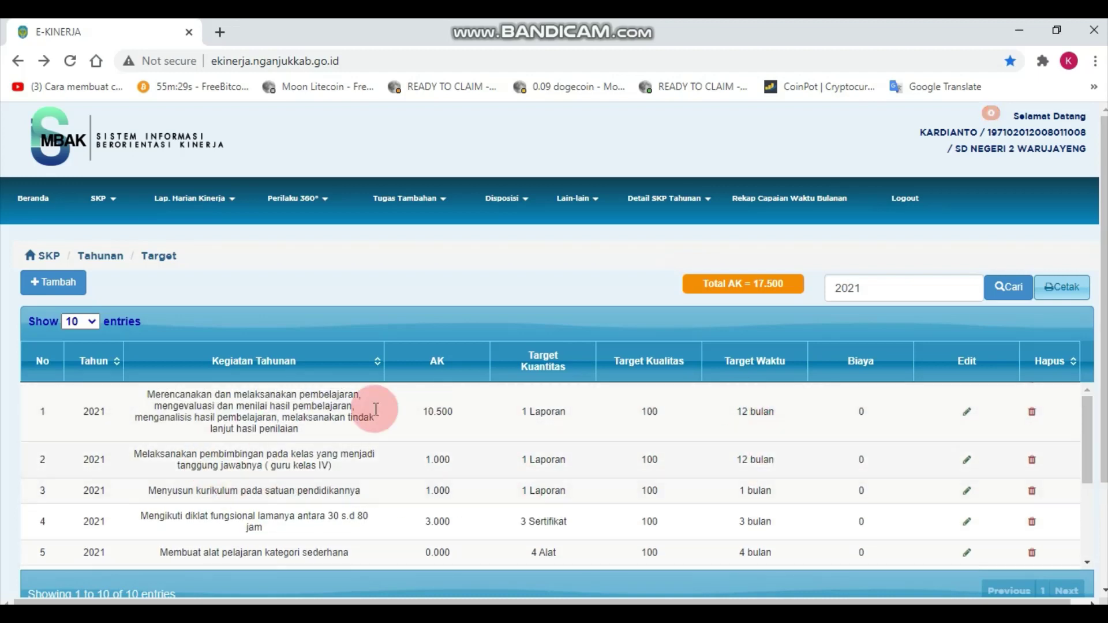
pyautogui.moveTo(838, 478)
pyautogui.mouseDown()
pyautogui.moveTo(1095, 445)
pyautogui.moveTo(1093, 507)
pyautogui.mouseUp()
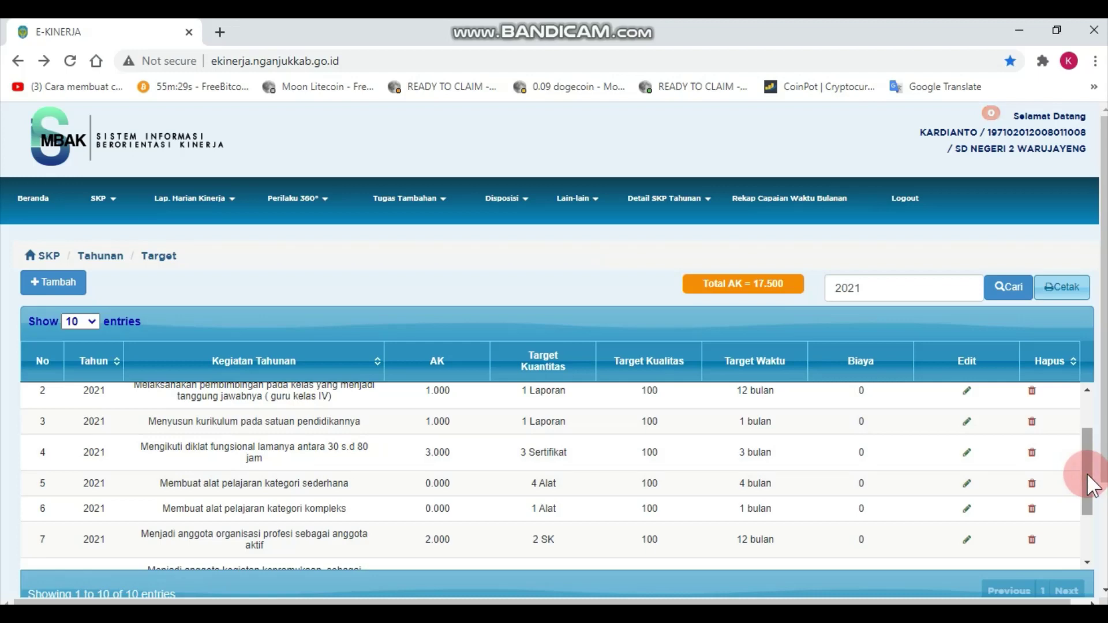
pyautogui.moveTo(1090, 485); pyautogui.dragTo(1093, 528)
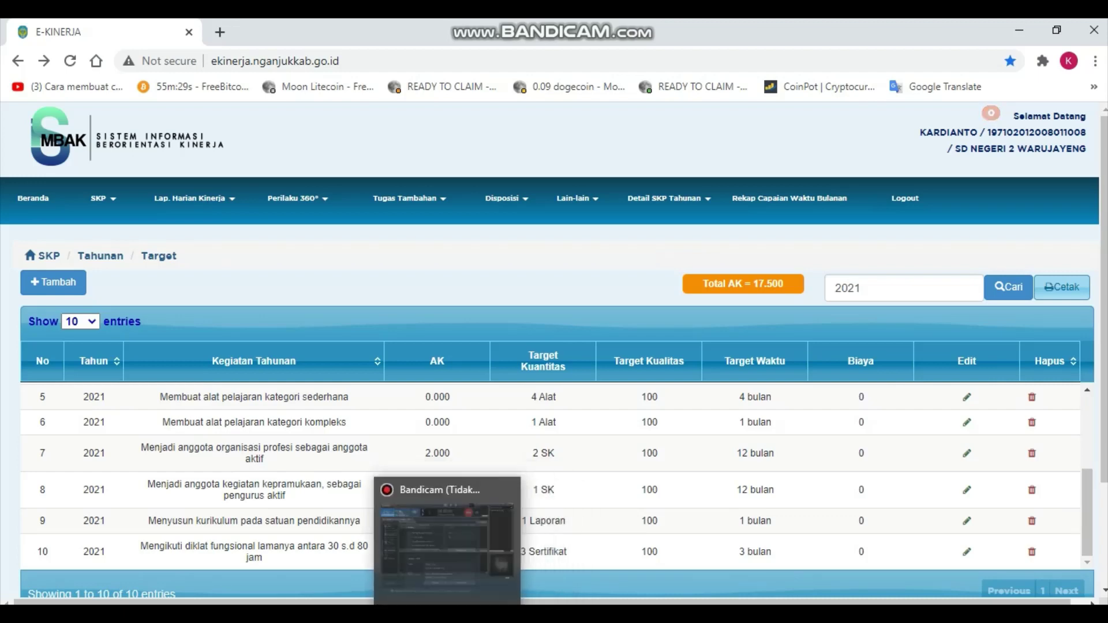
pyautogui.moveTo(519, 616)
pyautogui.click(572, 593)
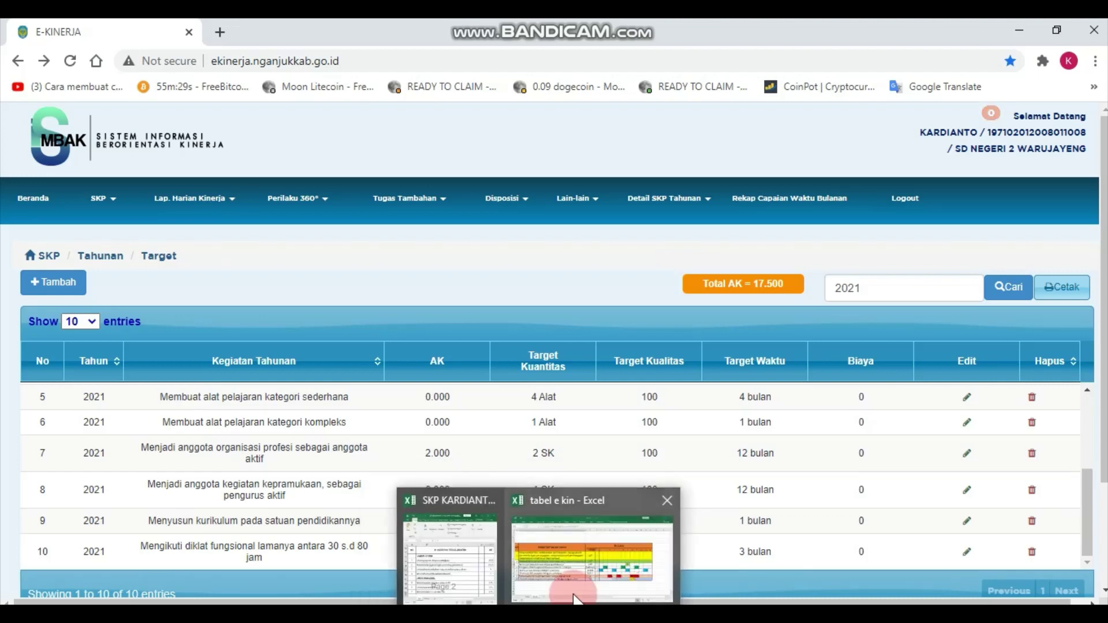